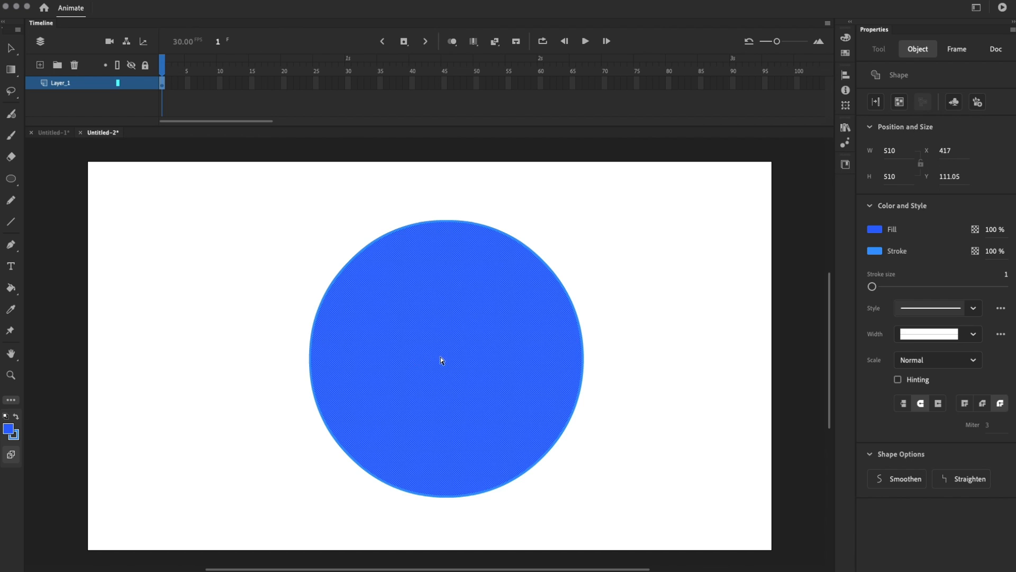
Move the blue circle's fill to about X 367, Y 107 on the stage and deselect it
key(v)
drag(440, 356, 413, 355)
click(585, 340)
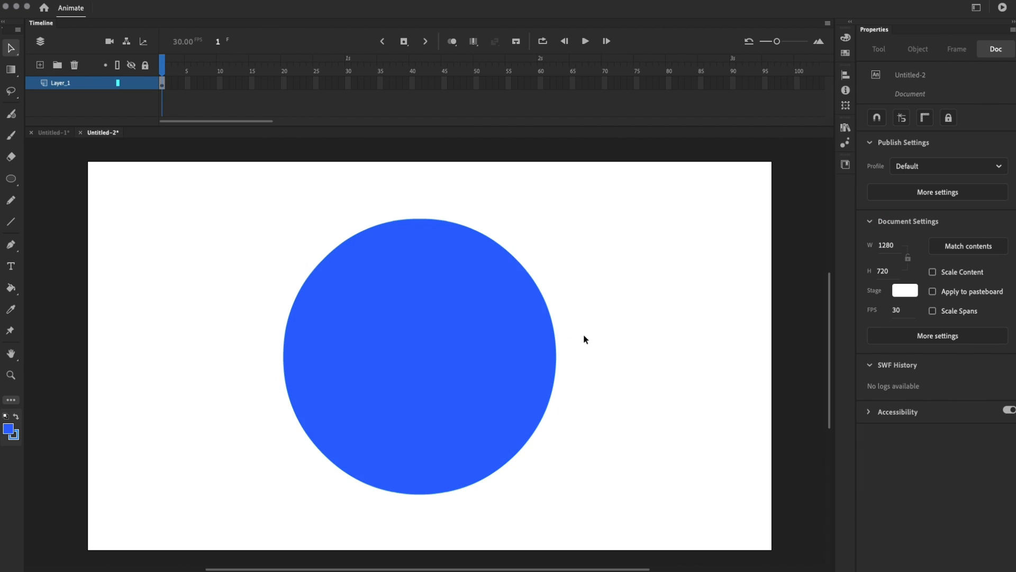
Fill the circle with the white-to-black radial gradient swatch
click(460, 362)
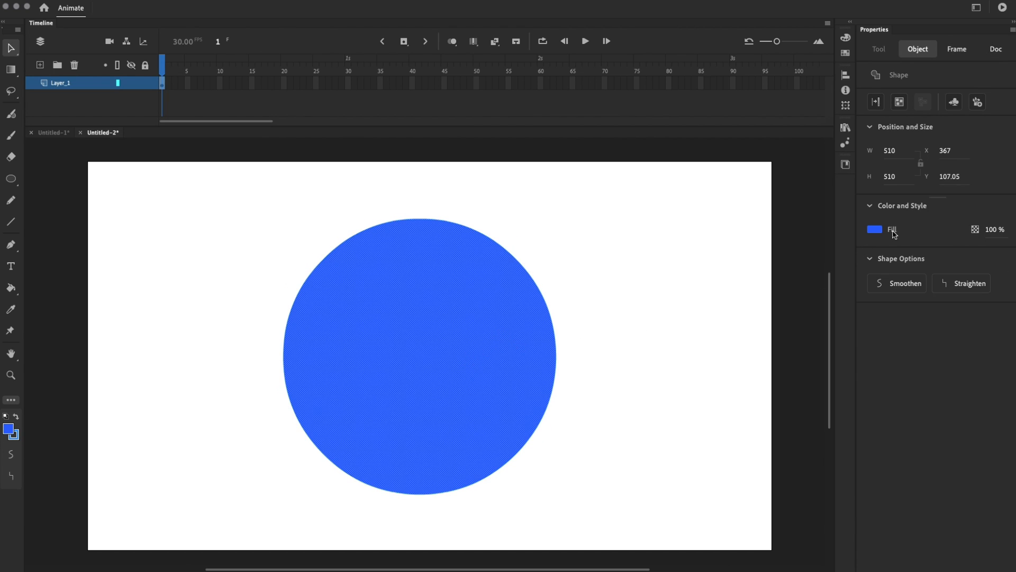
click(876, 231)
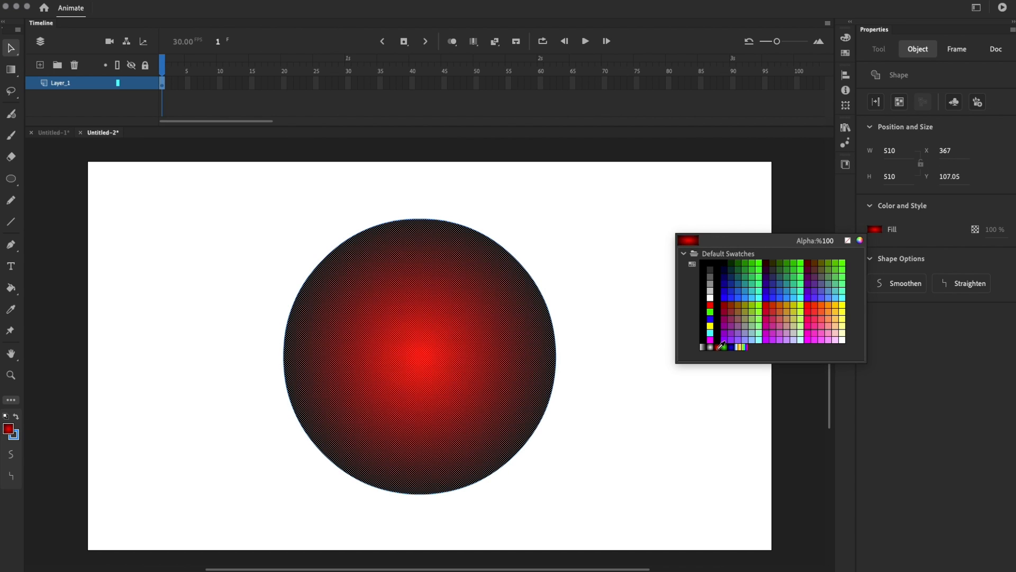
click(712, 347)
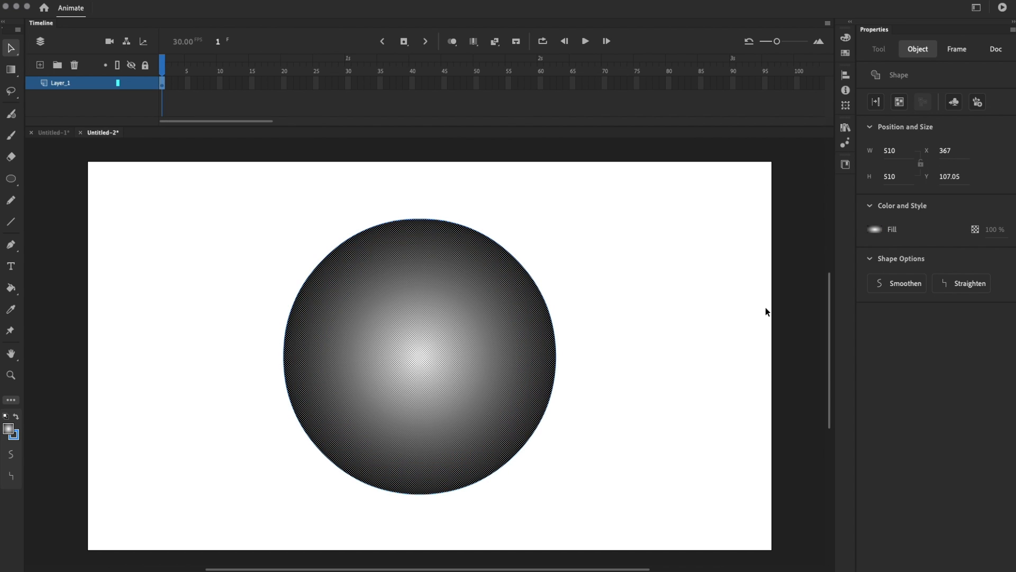
click(680, 329)
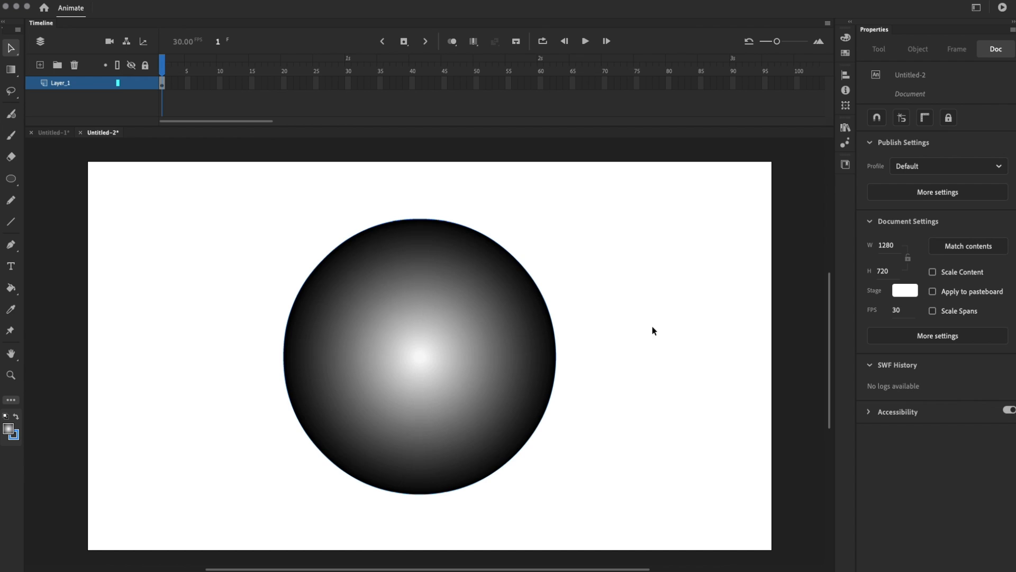
click(484, 383)
click(682, 314)
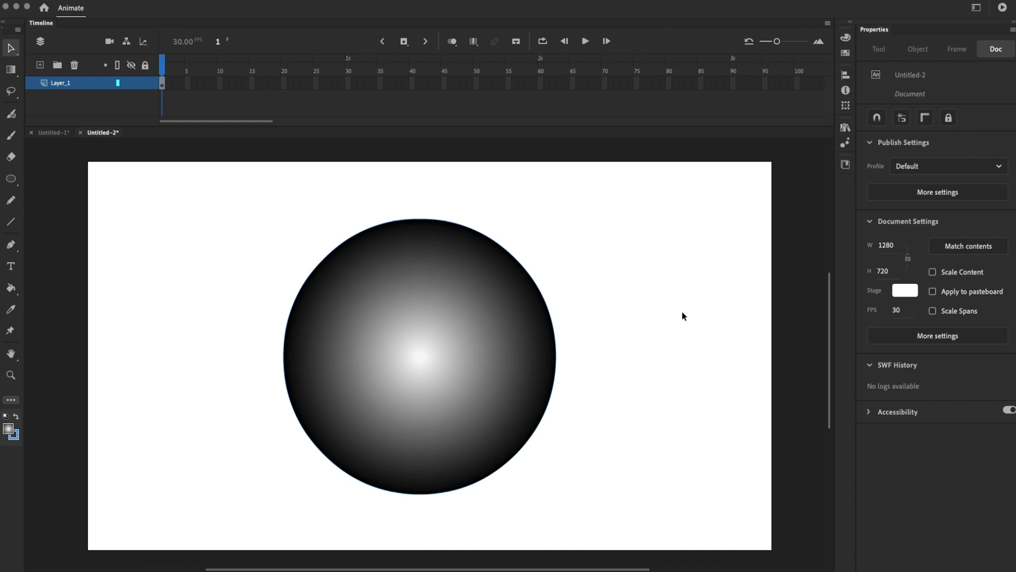
With Gradient Transform, move the gradient's centre toward the circle's right side, then shrink the gradient slightly and rotate it counterclockwise
click(437, 366)
click(13, 71)
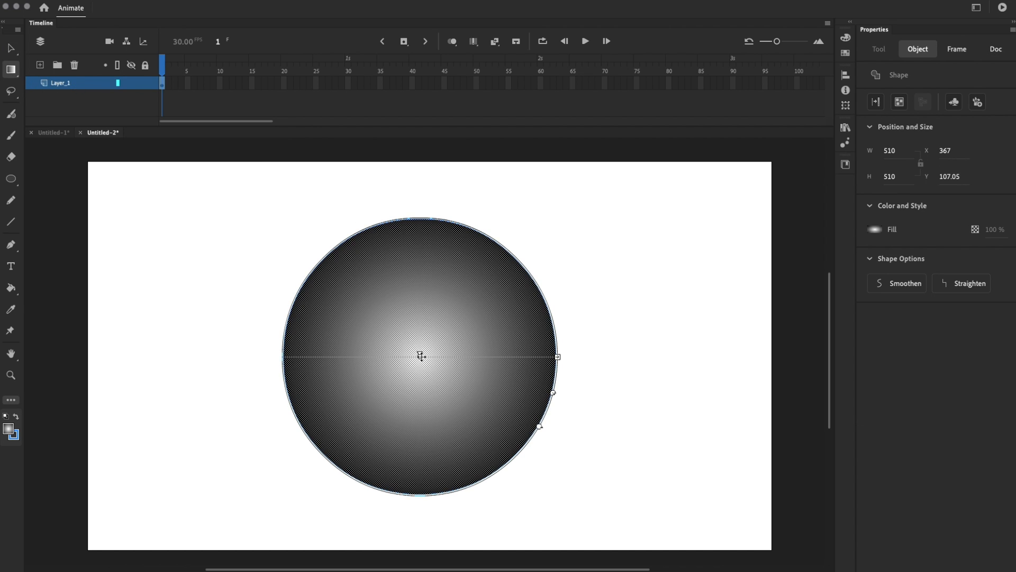
drag(421, 356, 513, 331)
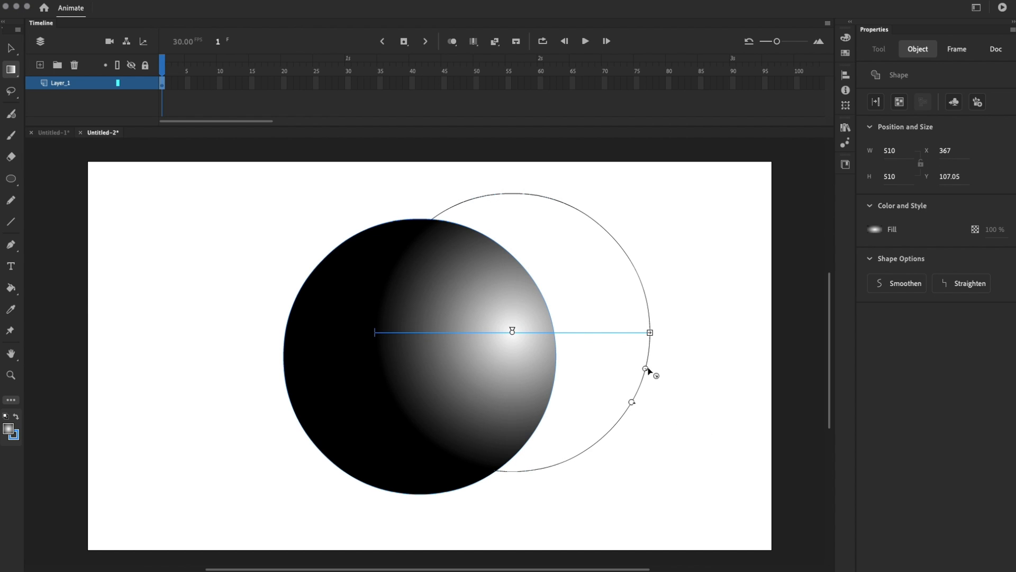
mouse_move(647, 370)
mouse_down()
mouse_move(883, 442)
mouse_move(631, 374)
mouse_move(640, 379)
mouse_move(637, 354)
mouse_up()
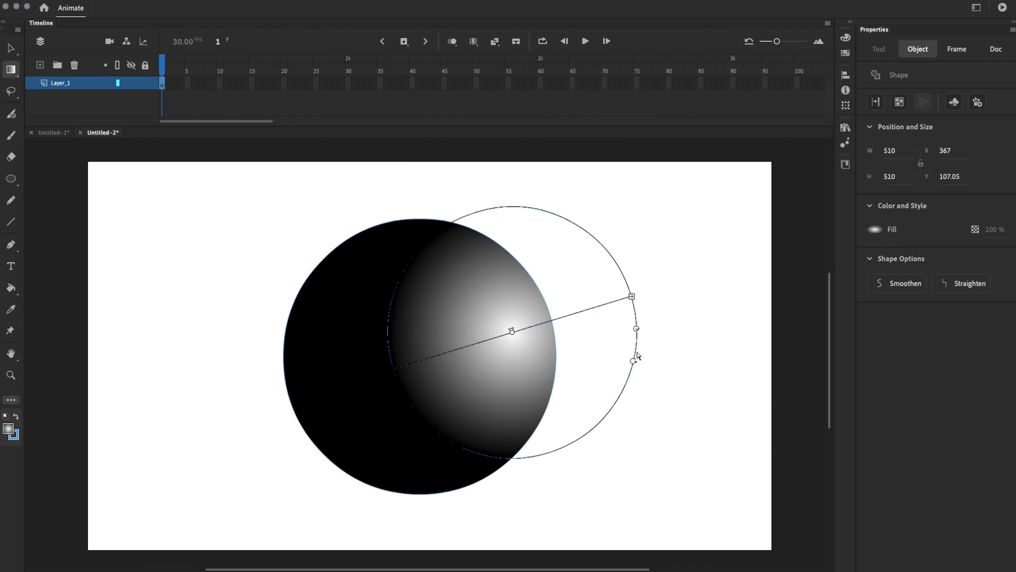
click(633, 300)
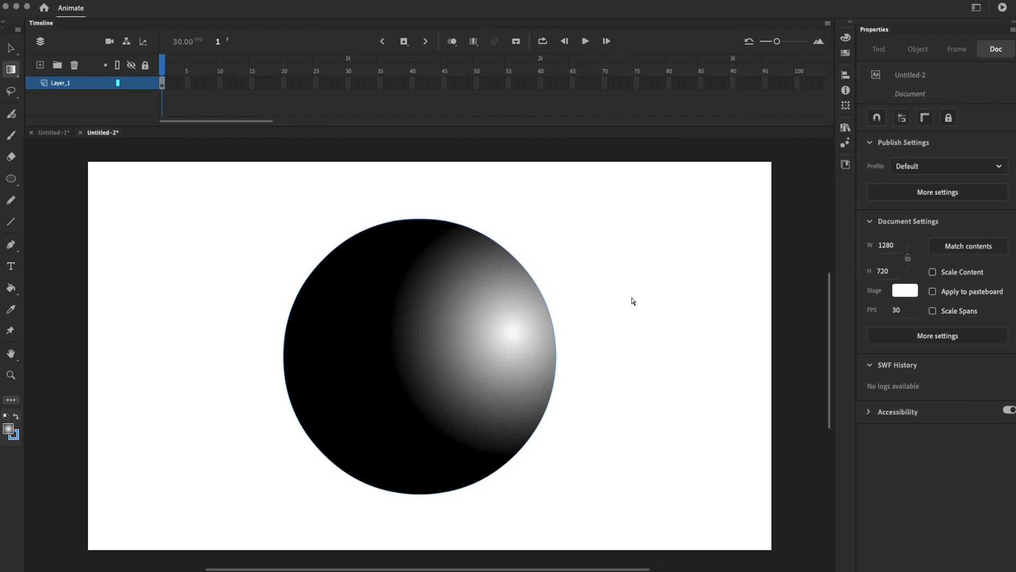
Reshape the gradient on the circle by stretching its width and enlarging it into a round shape bigger than the circle
click(533, 335)
drag(632, 296, 693, 282)
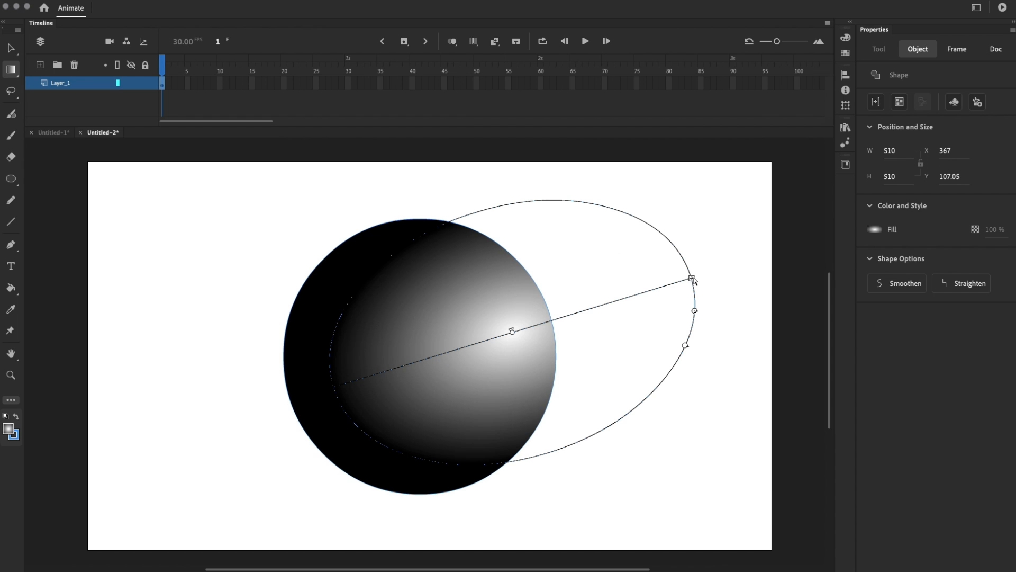
drag(692, 277, 671, 340)
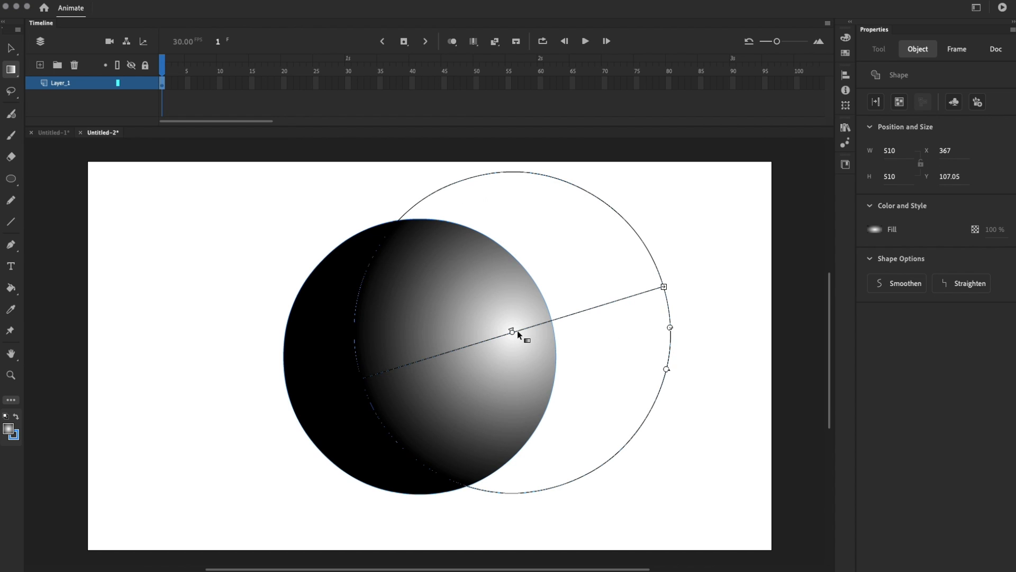
Move the gradient's centre across to the circle's left edge
drag(507, 333, 295, 363)
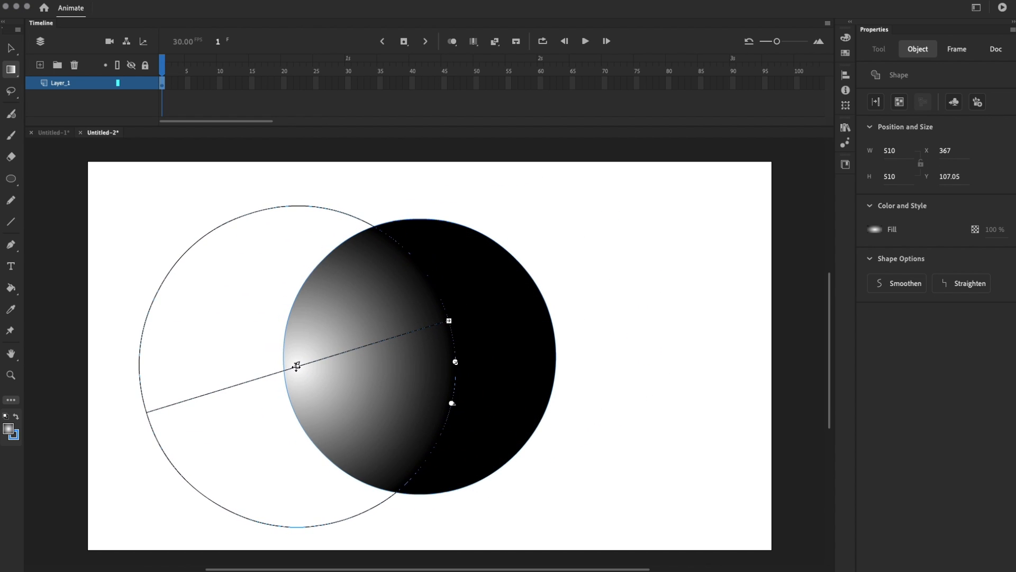
click(622, 319)
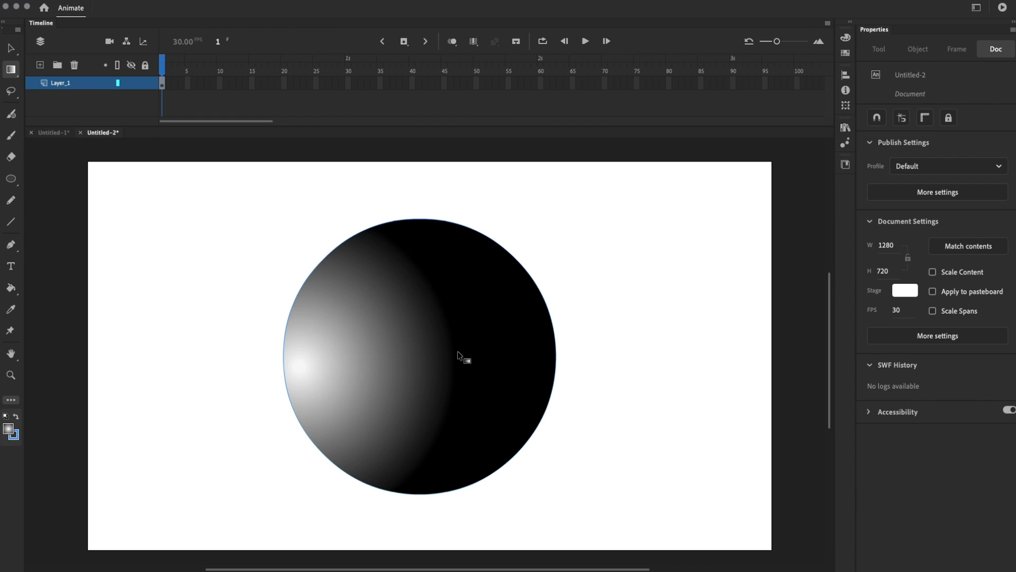
click(503, 362)
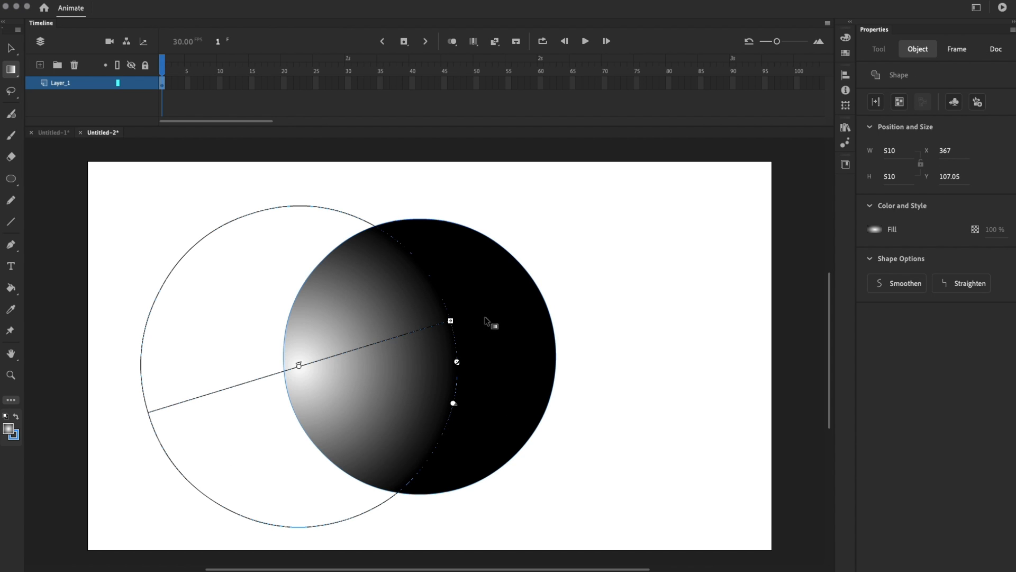
click(612, 374)
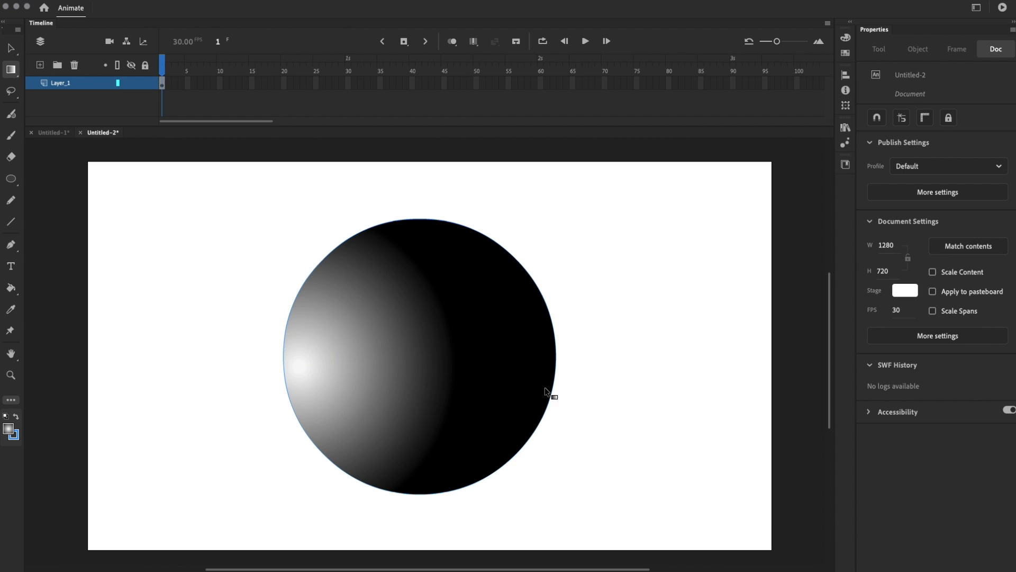
click(361, 377)
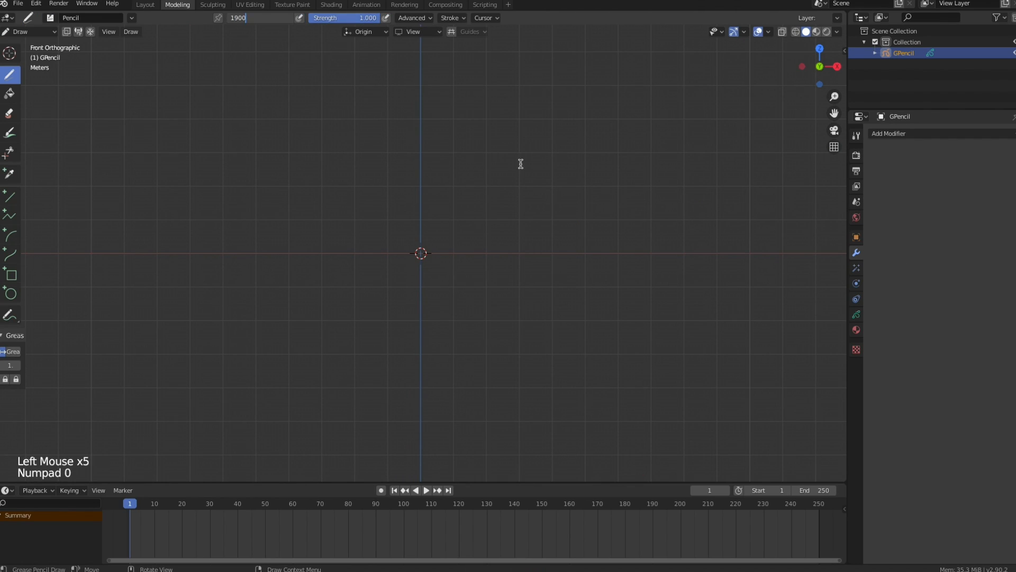
Switch to Blender, draw a Grease Pencil circle around the origin and give it a new material with Fill enabled
click(11, 293)
mouse_move(241, 135)
mouse_down()
mouse_move(502, 363)
mouse_move(504, 402)
mouse_up()
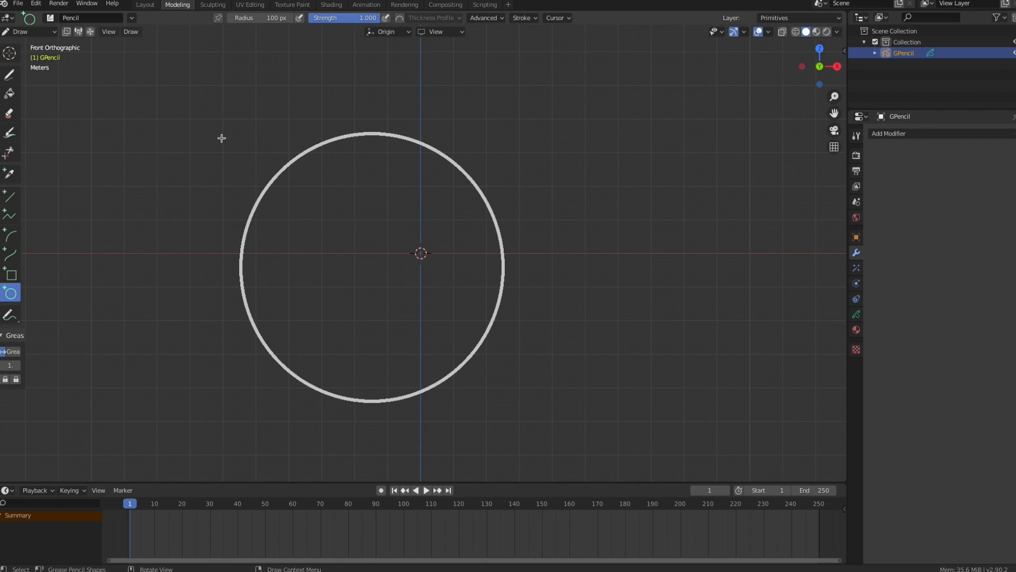
click(856, 330)
click(931, 224)
click(885, 337)
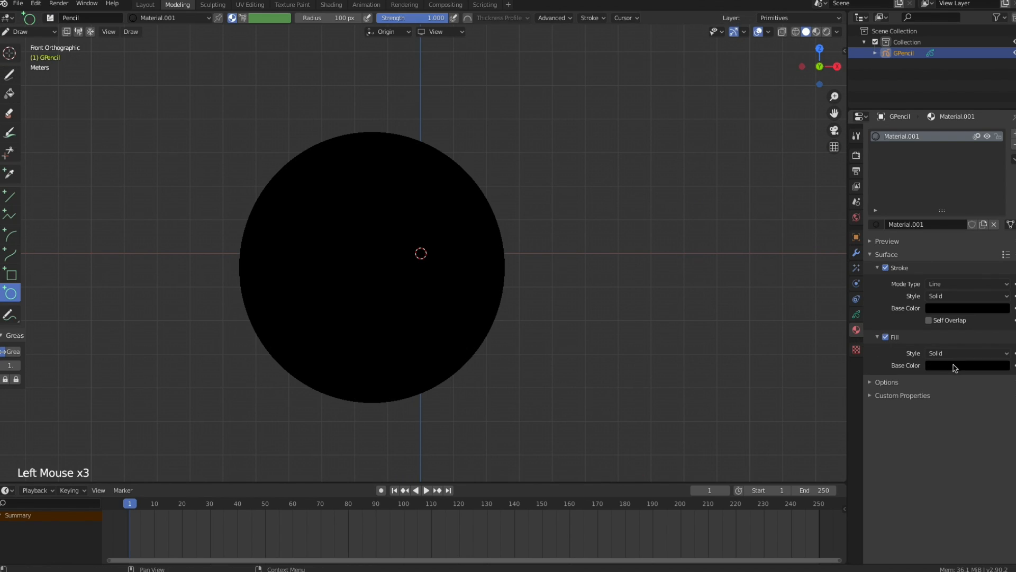
Use Material Preview shading in the viewport and set the material's fill style to Gradient
key(z)
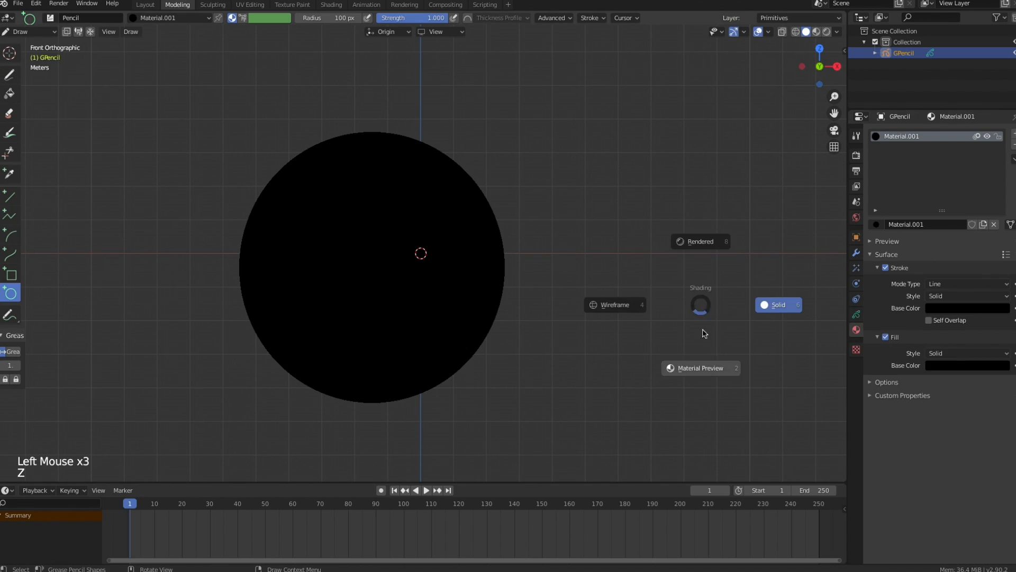
click(712, 371)
click(985, 355)
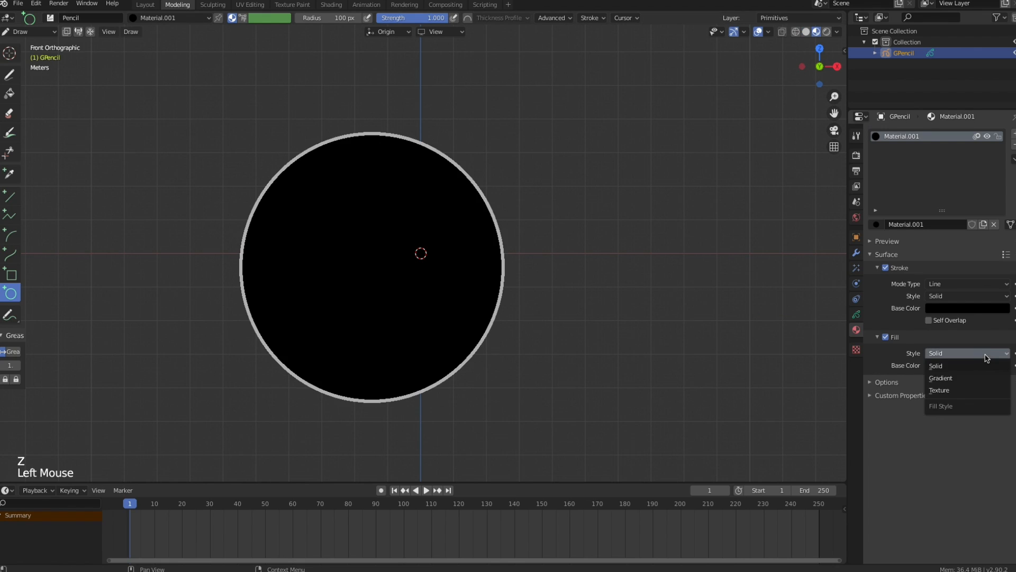
click(945, 366)
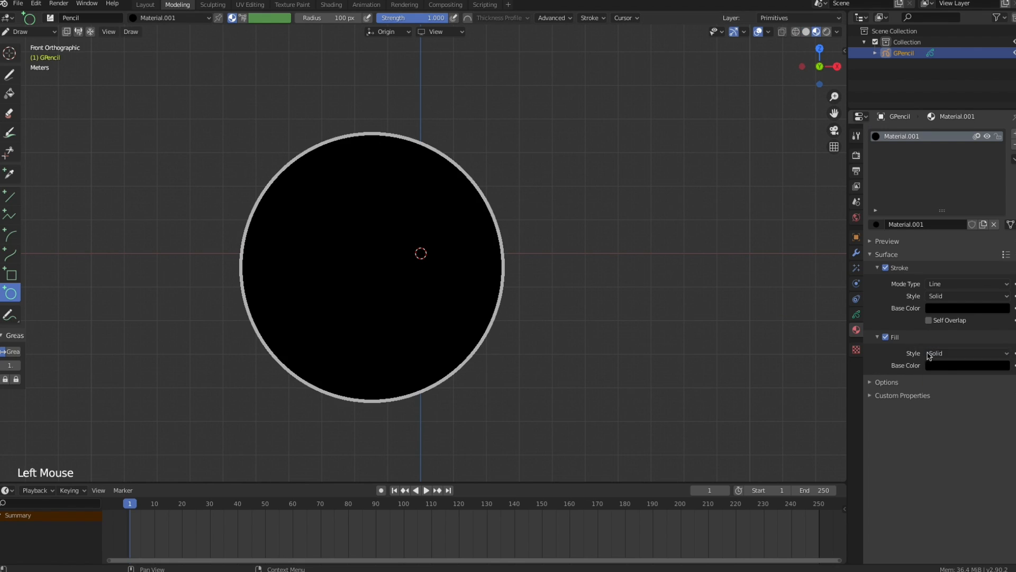
click(977, 359)
click(974, 365)
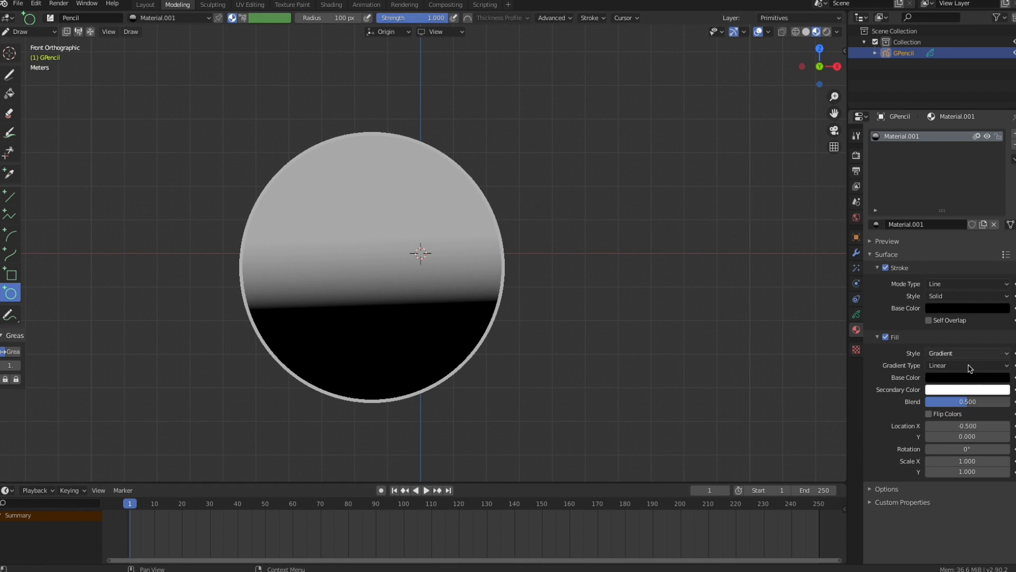
Shift the linear gradient's location to about X -1.2, Y 0.1, undoing the excess change
click(972, 428)
mouse_move(972, 427)
mouse_down()
mouse_move(963, 429)
mouse_move(971, 437)
mouse_move(924, 436)
mouse_move(793, 392)
mouse_move(859, 406)
mouse_move(876, 137)
mouse_move(797, 403)
mouse_move(963, 409)
mouse_up()
key(super+z)
Change the gradient fill's base color from black to a dark blue
click(972, 378)
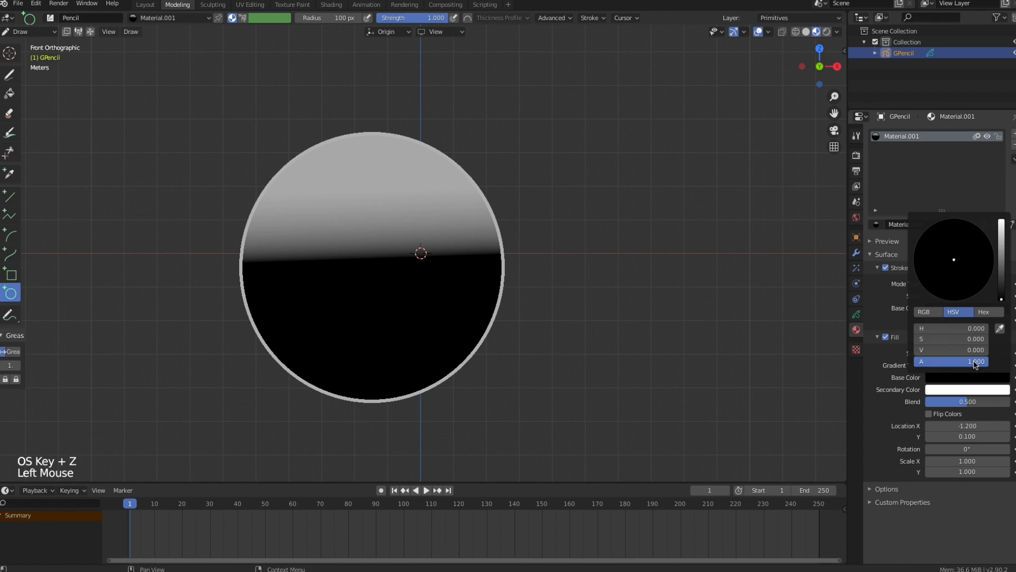
drag(1002, 263, 1001, 252)
click(987, 241)
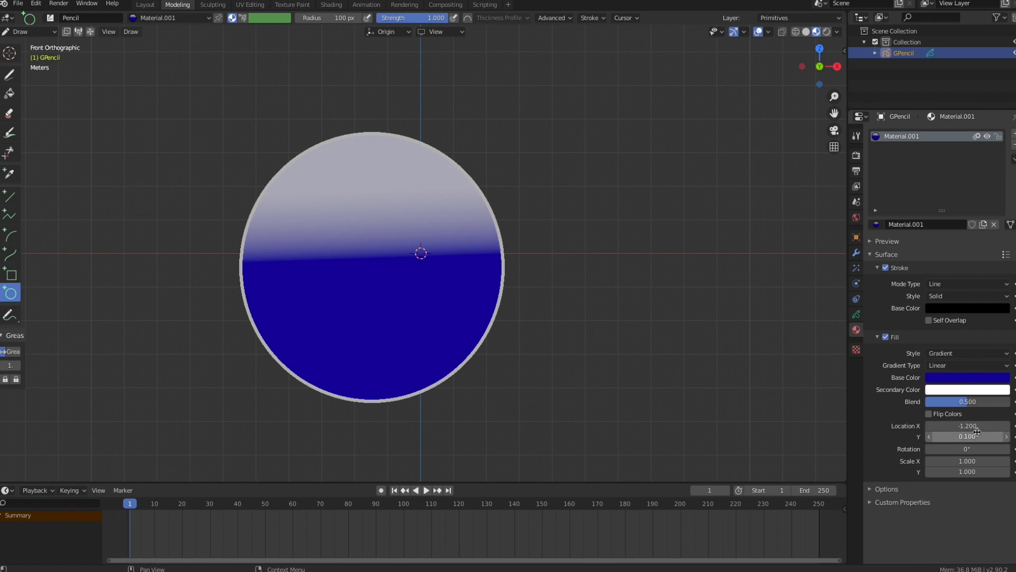
Set the gradient's rotation to about -1.6° and its scale to X 1.5, Y -1.6, and switch the gradient type to Radial
drag(936, 450, 947, 473)
click(996, 366)
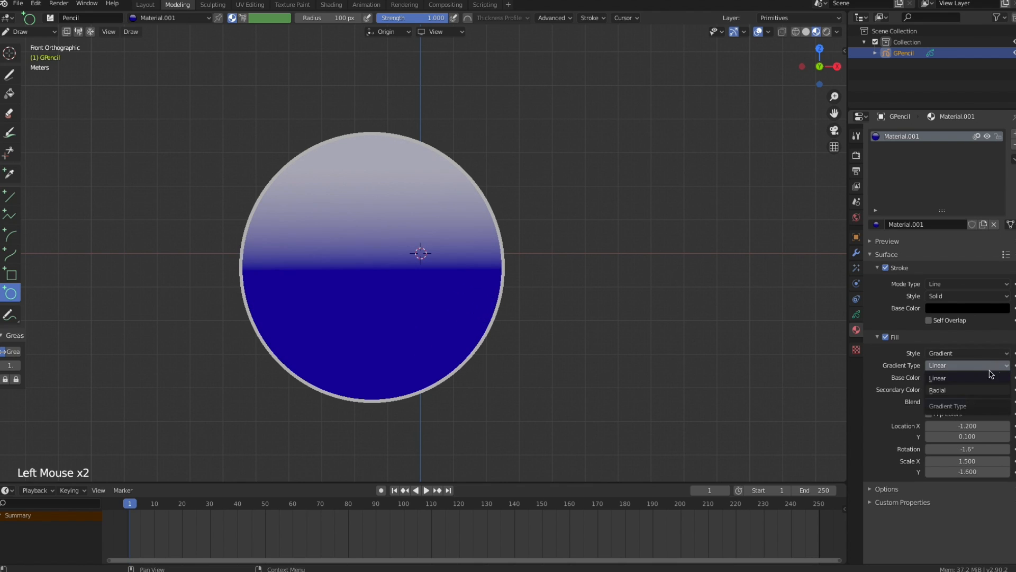
click(976, 394)
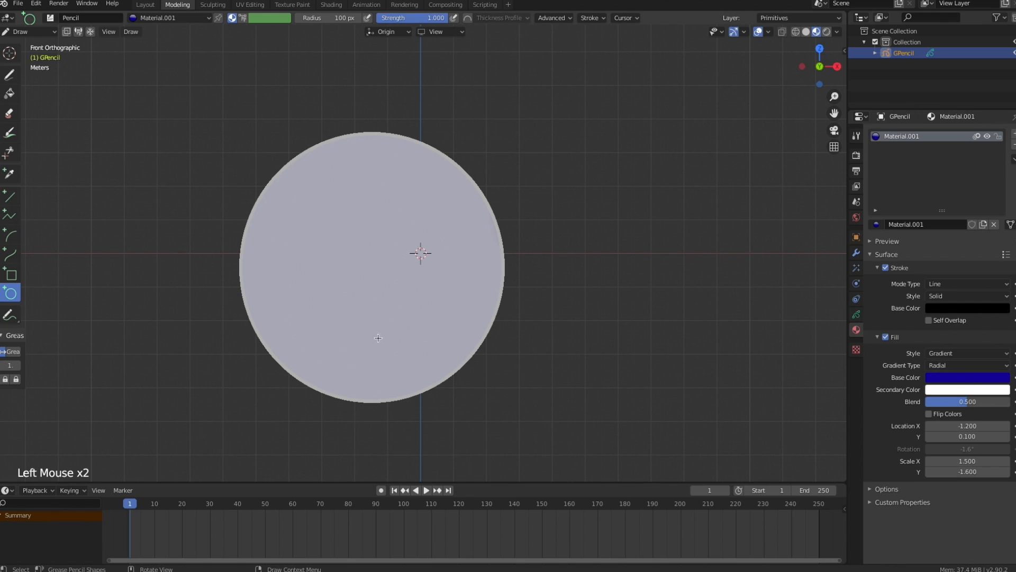
Centre the radial gradient in the circle with location about X -0.6, Y -2.6 and scale about X 16.4, Y 19.5
drag(967, 425, 832, 430)
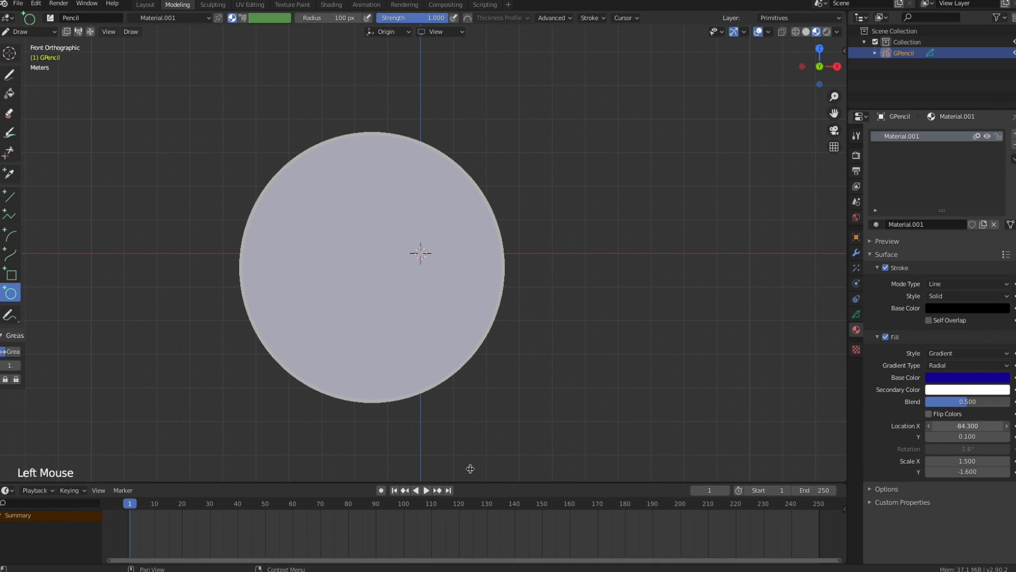
key(super+z)
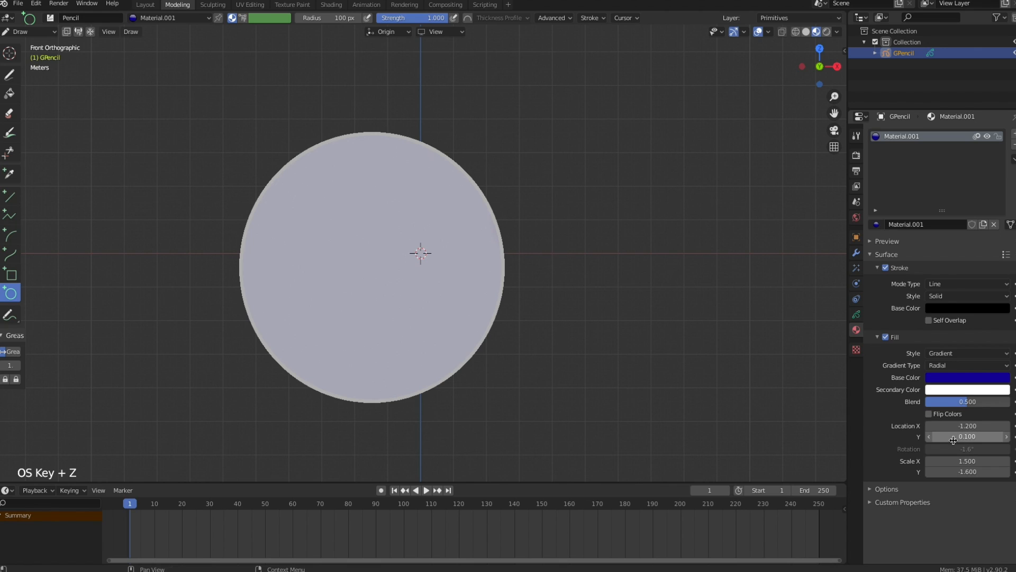
drag(967, 436, 1008, 436)
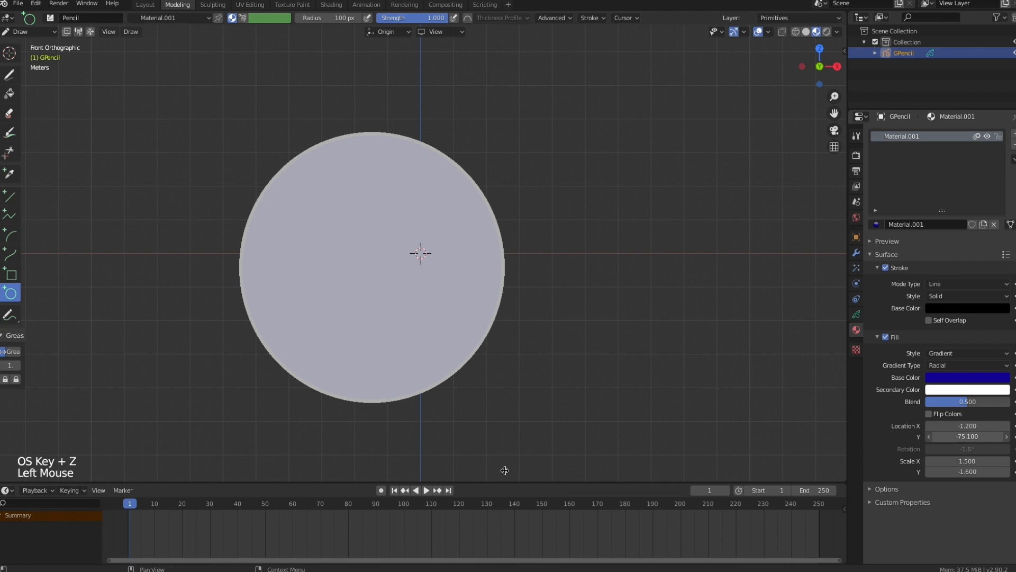
mouse_move(980, 437)
mouse_down()
mouse_move(944, 438)
mouse_move(977, 427)
mouse_up()
drag(963, 462, 1008, 466)
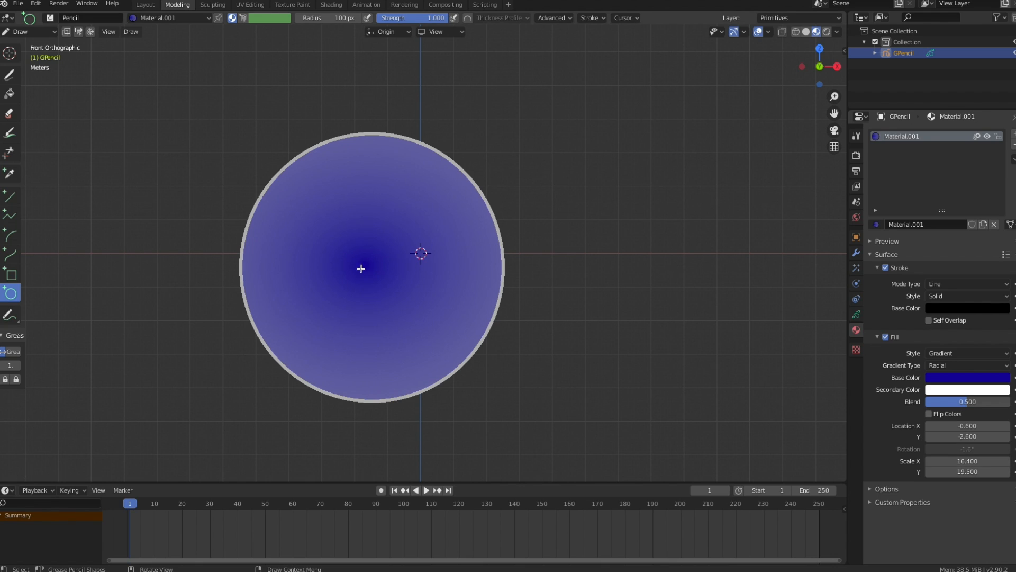
Enter Edit Mode and select the circle's stroke, narrowing the selection to a single point on its right edge
click(55, 32)
click(44, 58)
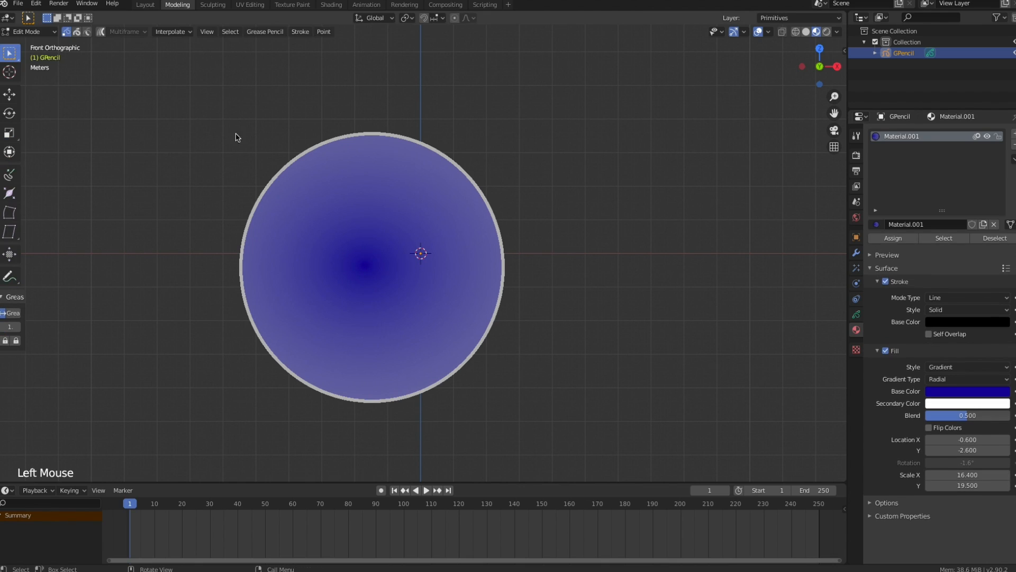
click(504, 306)
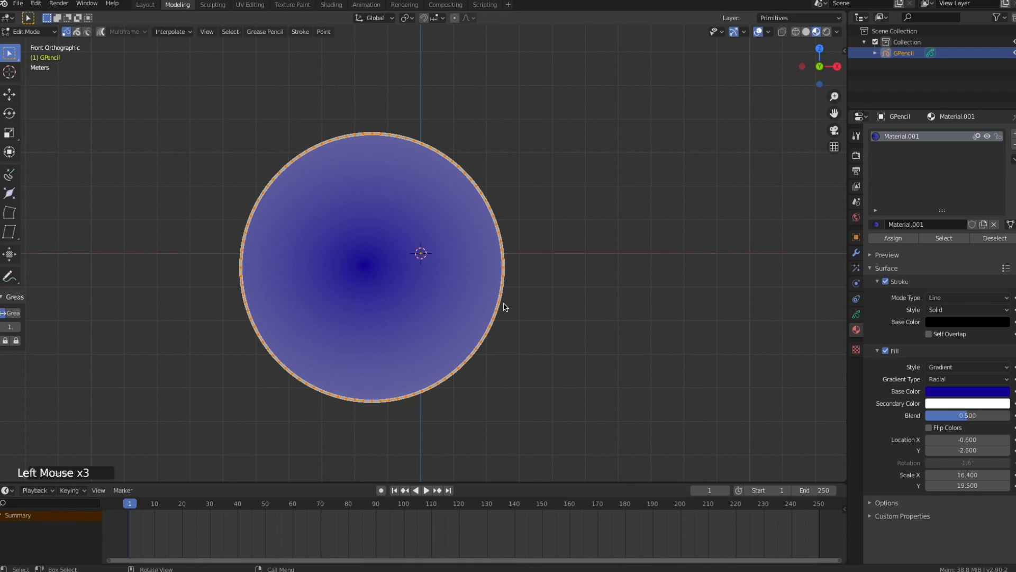
click(554, 253)
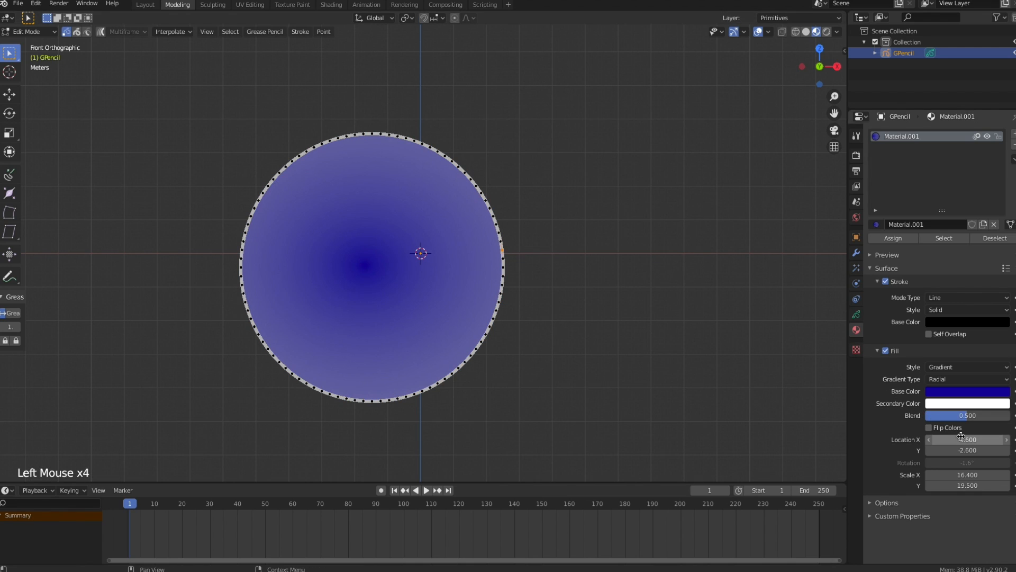
drag(963, 437, 964, 439)
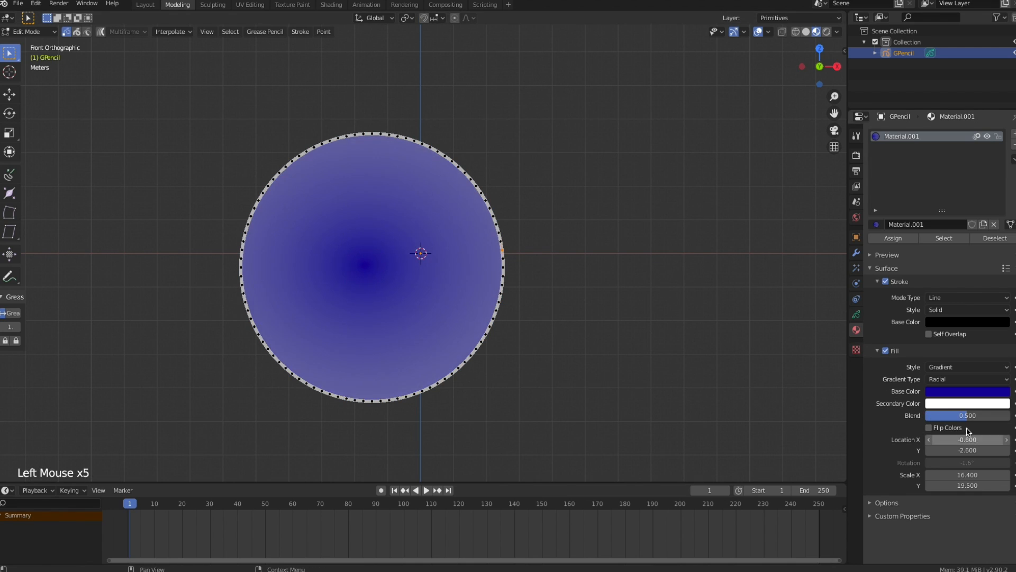
Look through the viewport gizmo, X-ray and shading options and the sidebar's tool and view settings for an on-canvas gradient control
click(724, 33)
mouse_move(747, 34)
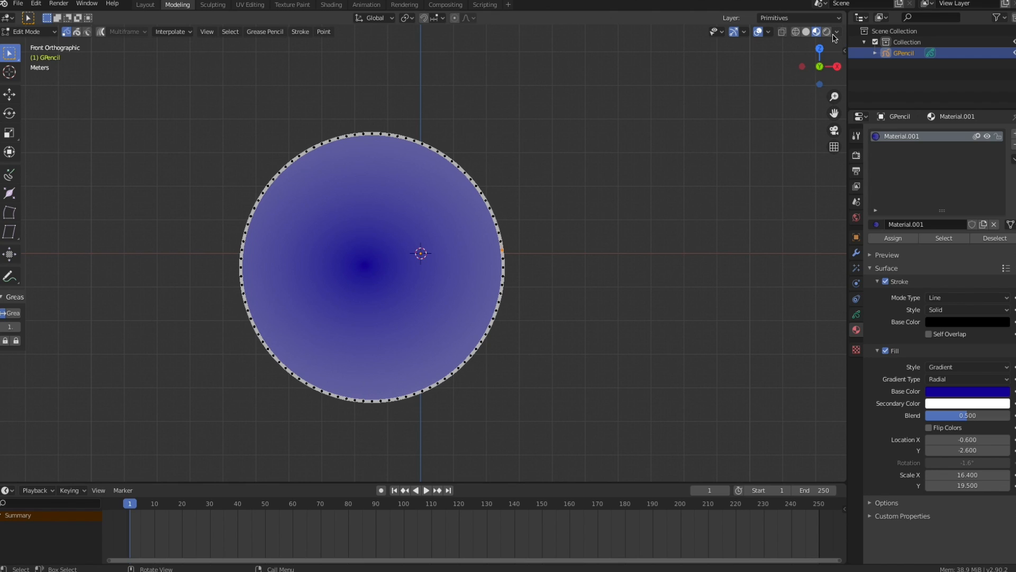
click(781, 33)
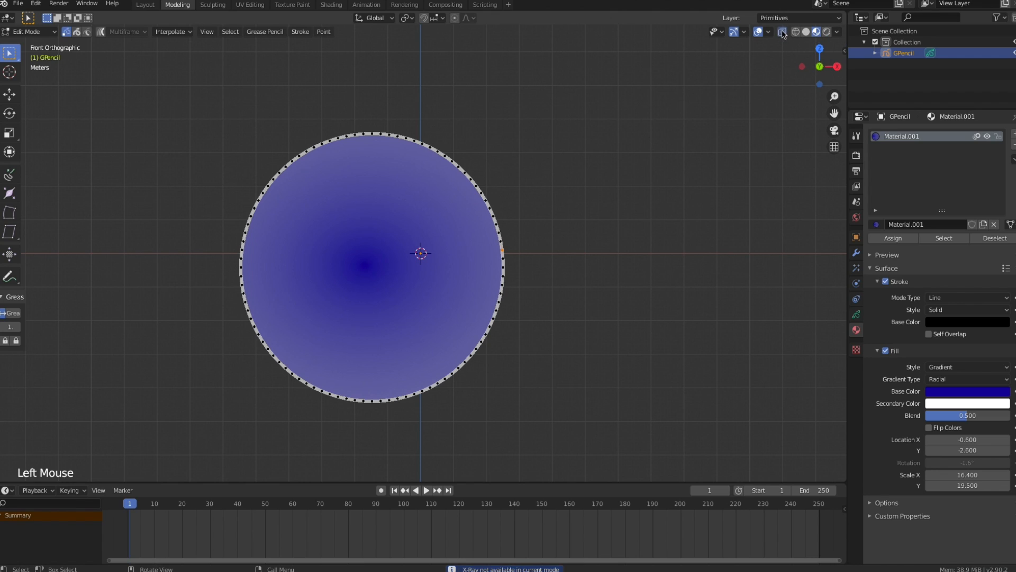
click(782, 33)
click(838, 32)
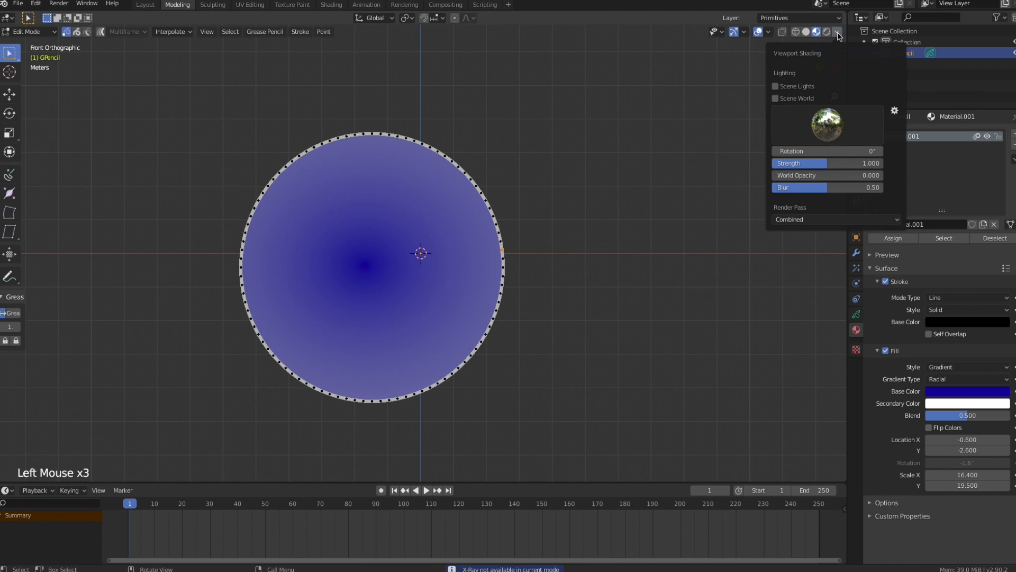
click(846, 51)
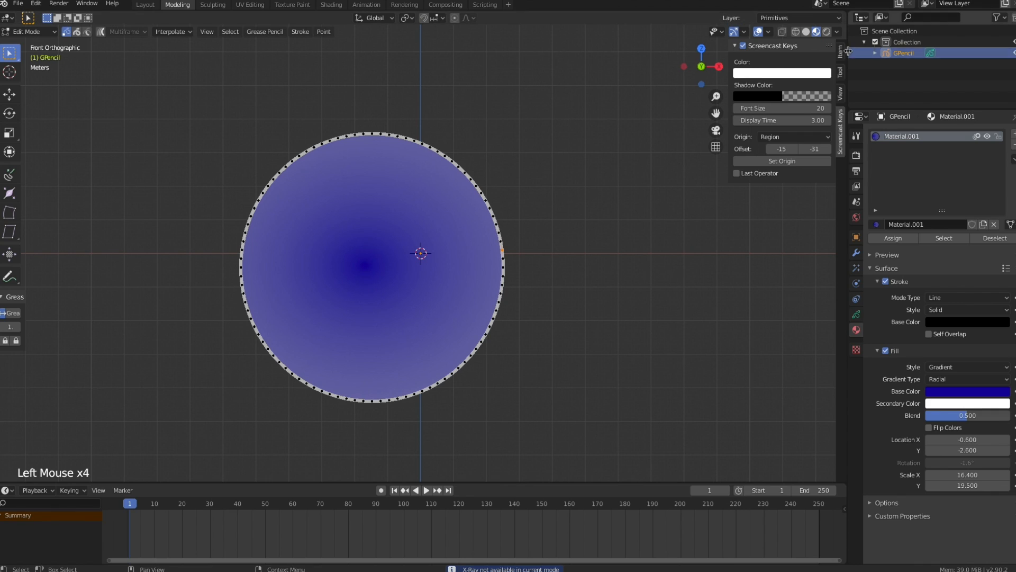
click(840, 72)
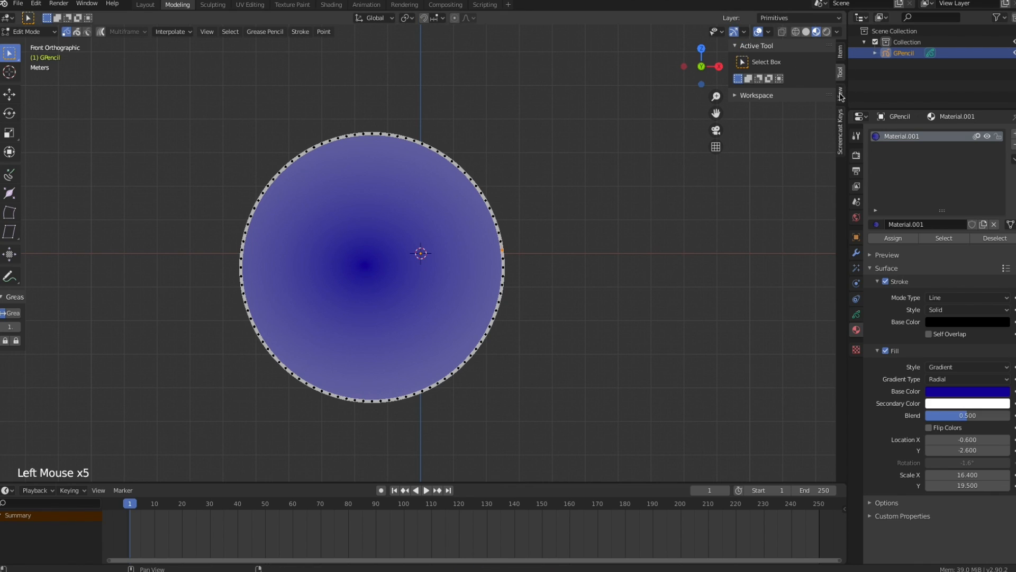
click(841, 95)
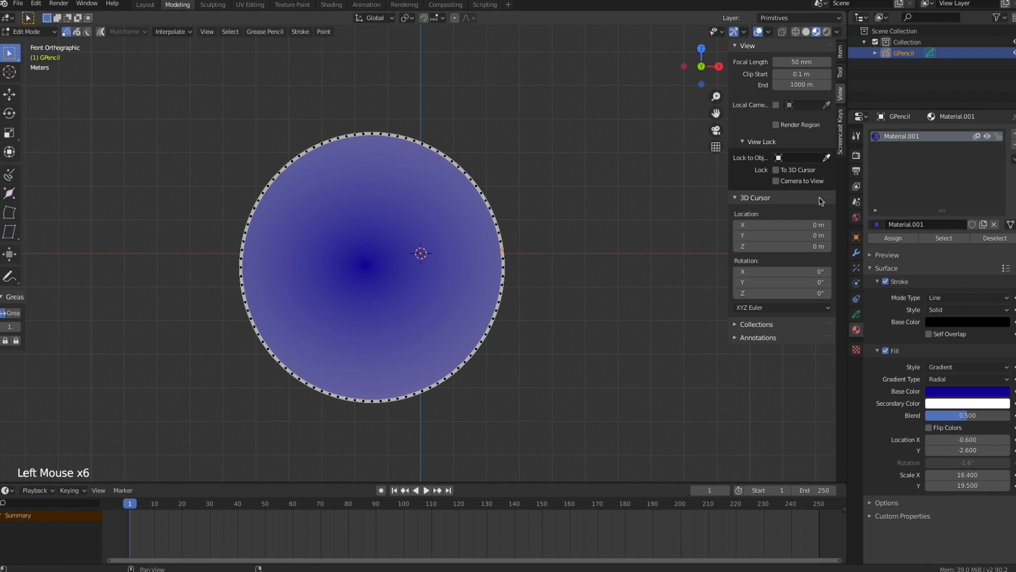
click(840, 133)
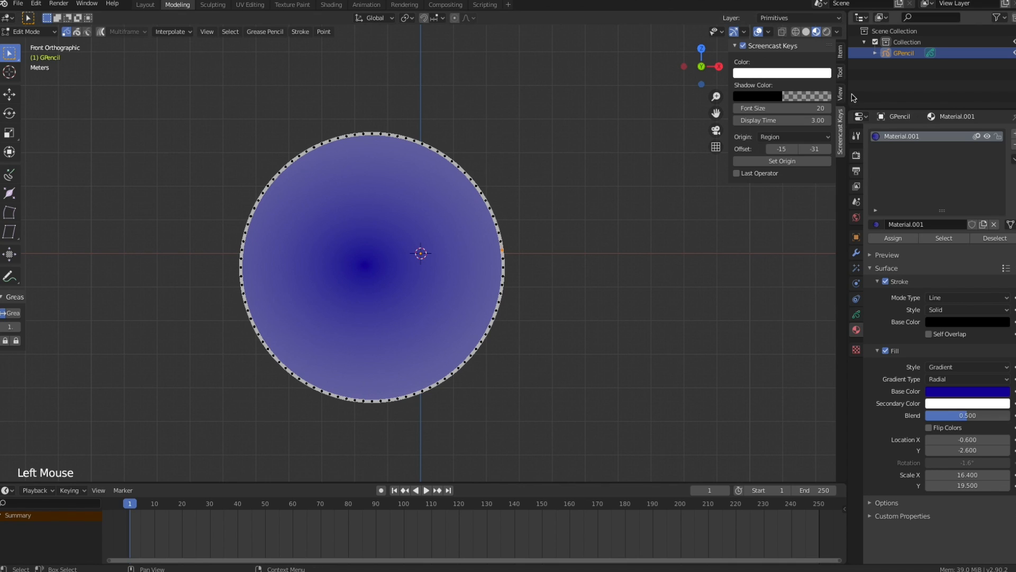
key(n)
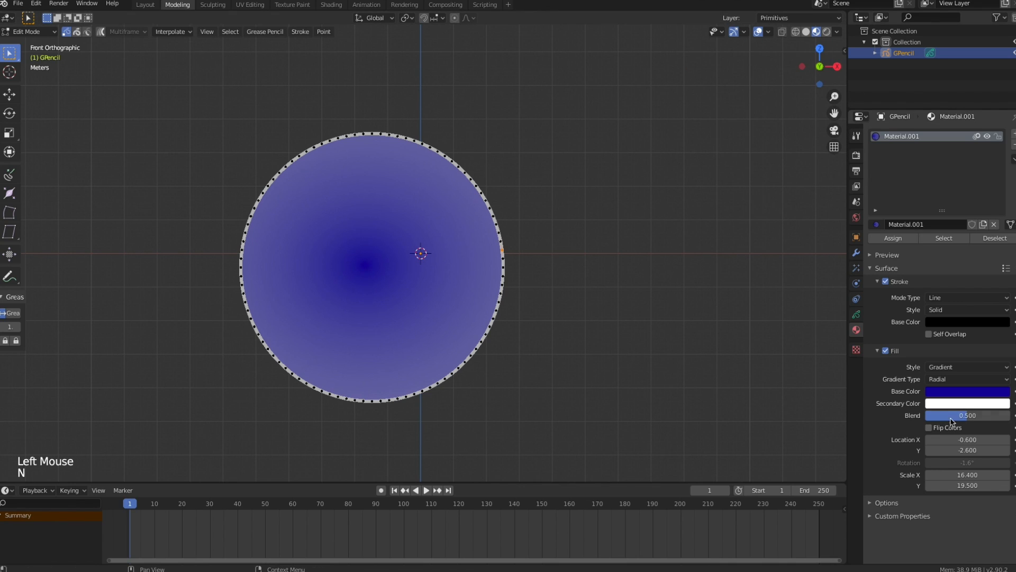
Set the radial gradient's location to X -0.4, Y -2.9, and return to Object Mode with the circle deselected
mouse_move(970, 442)
mouse_down()
mouse_move(977, 450)
mouse_move(969, 451)
mouse_up()
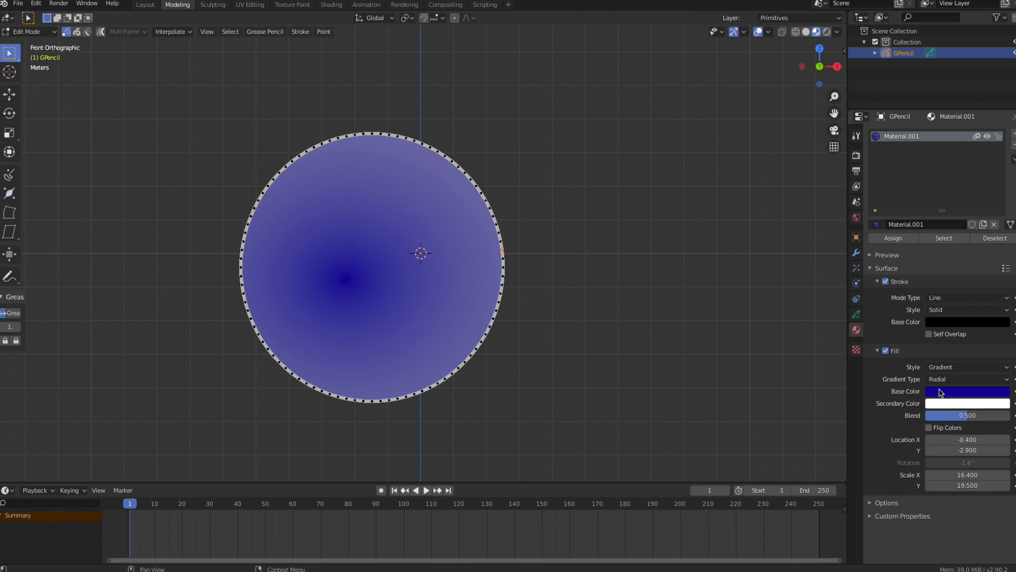
click(54, 33)
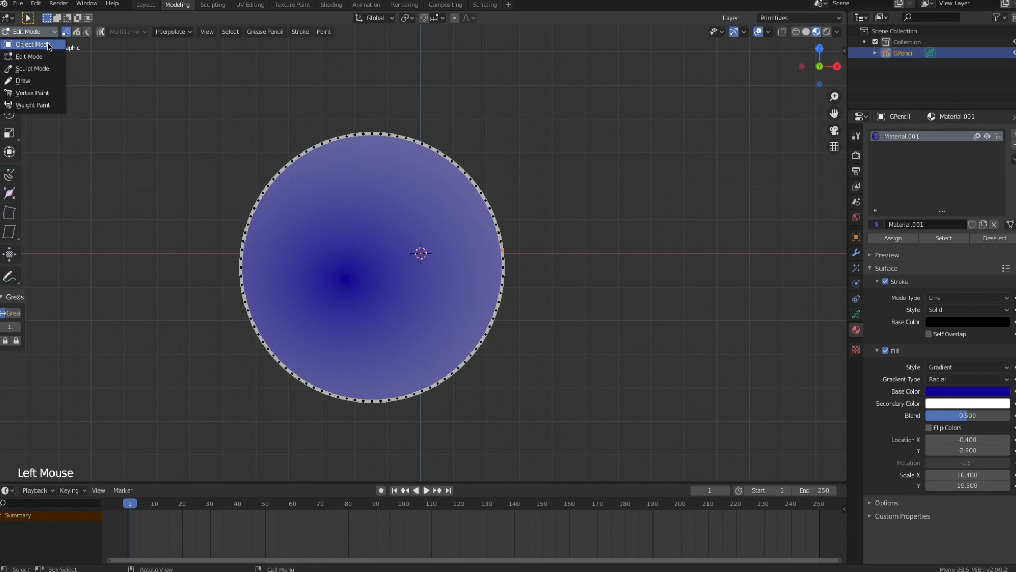
click(26, 41)
click(559, 243)
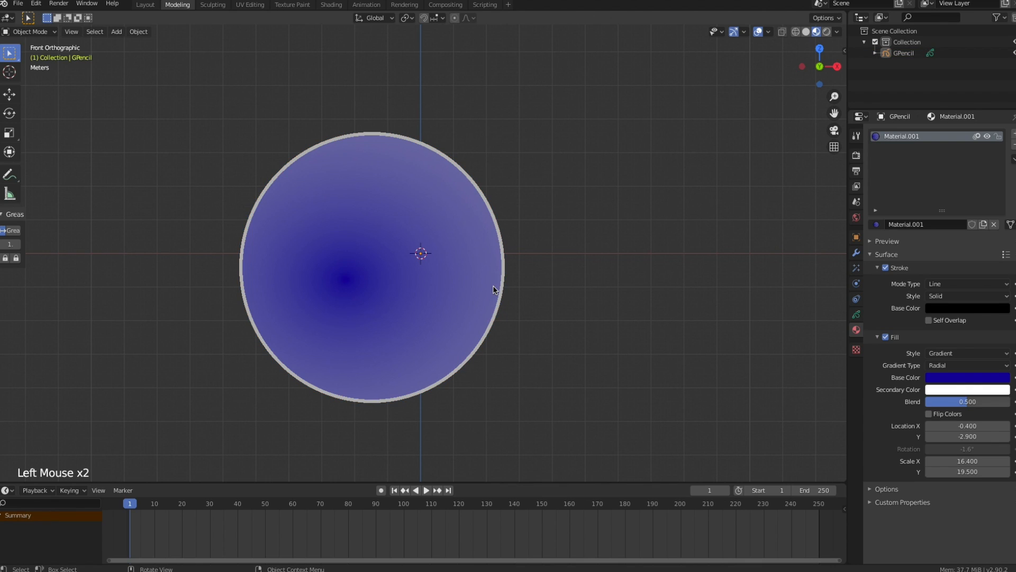
Switch the blue circle's gradient type to Linear and shift the gradient's location
click(967, 365)
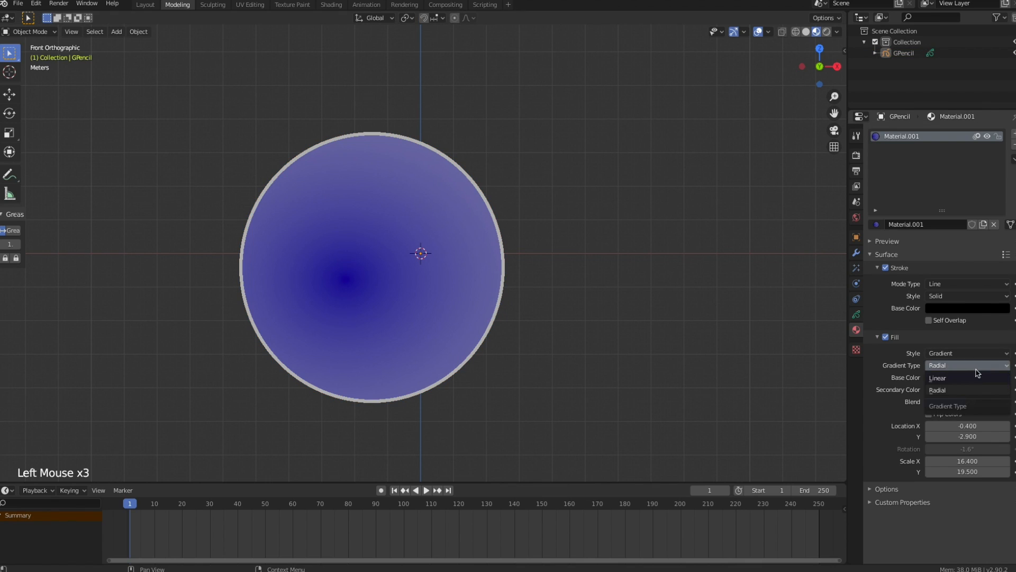
click(979, 379)
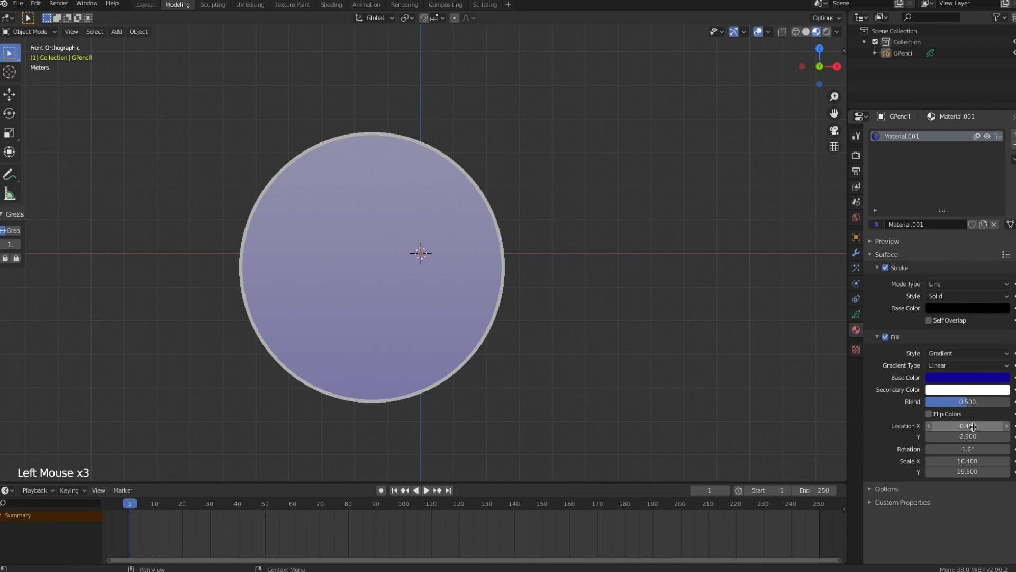
drag(973, 427, 985, 459)
drag(969, 426, 964, 432)
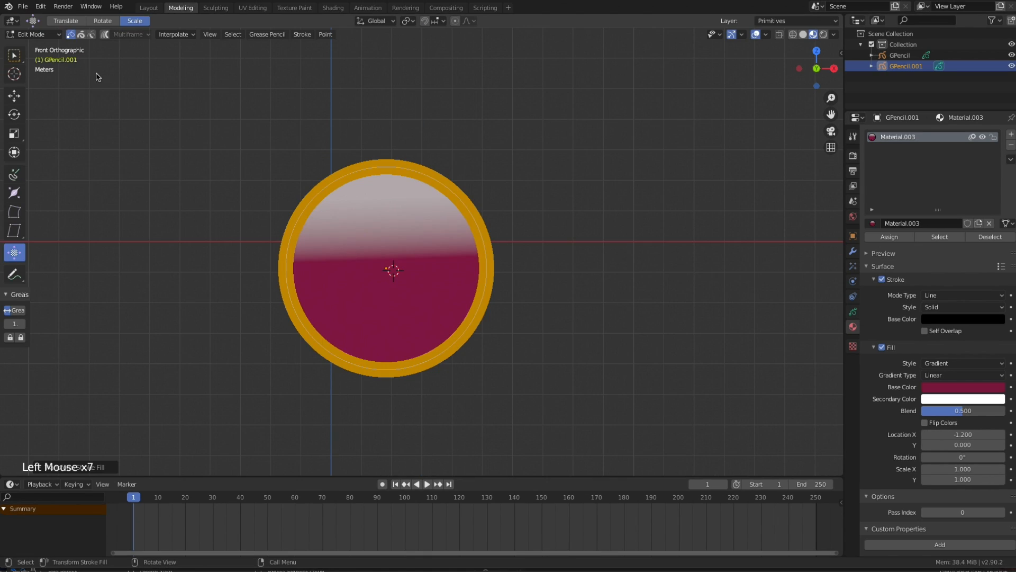
Adjust the maroon circle's gradient with the Transform Fill tool in Scale mode and switch its gradient type to Radial
click(243, 136)
click(403, 236)
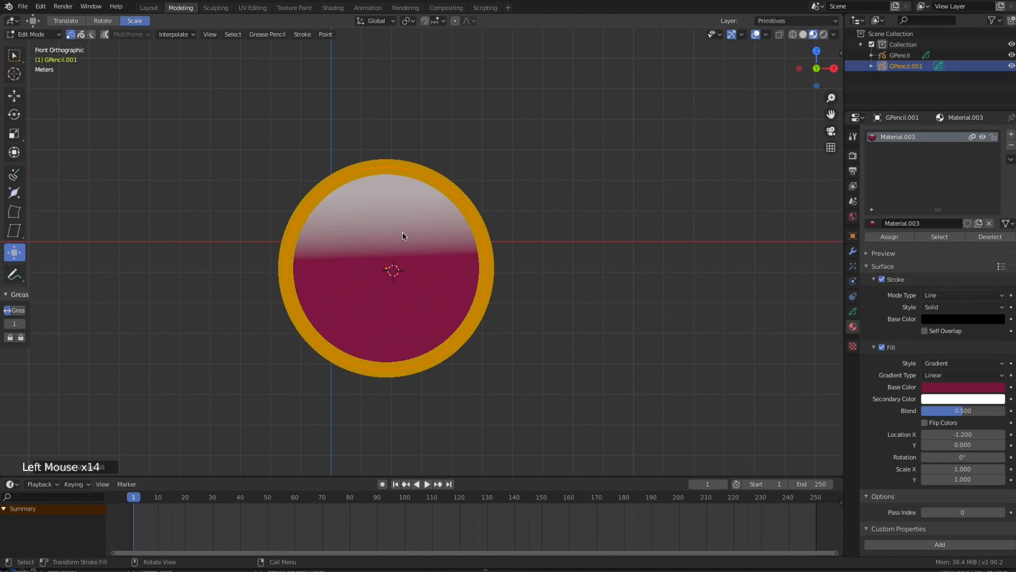
mouse_move(402, 237)
mouse_down()
mouse_move(467, 130)
mouse_move(412, 258)
mouse_move(566, 176)
mouse_up()
click(969, 376)
click(976, 399)
drag(625, 133, 627, 138)
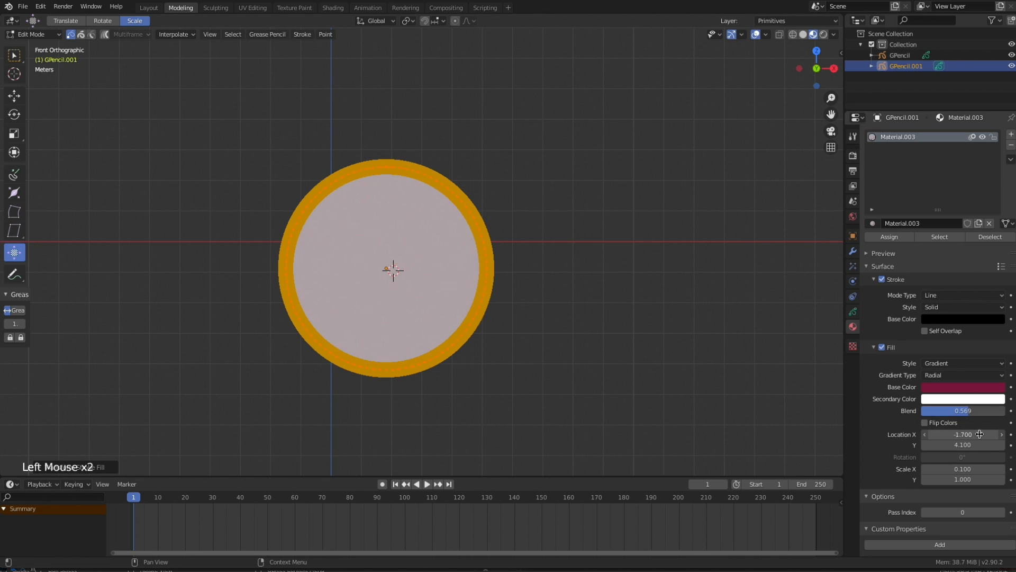
Toggle the gradient type to Linear and back to Radial, setting blend to 0 and dragging the location X value
click(971, 376)
click(972, 387)
drag(972, 412, 879, 433)
click(978, 375)
click(972, 399)
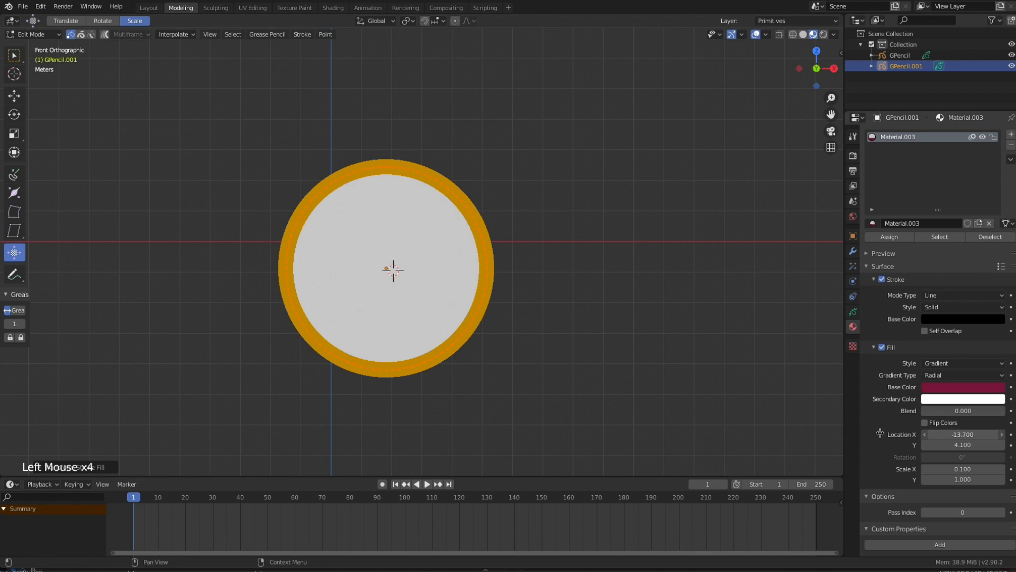
click(14, 57)
drag(964, 435, 1012, 446)
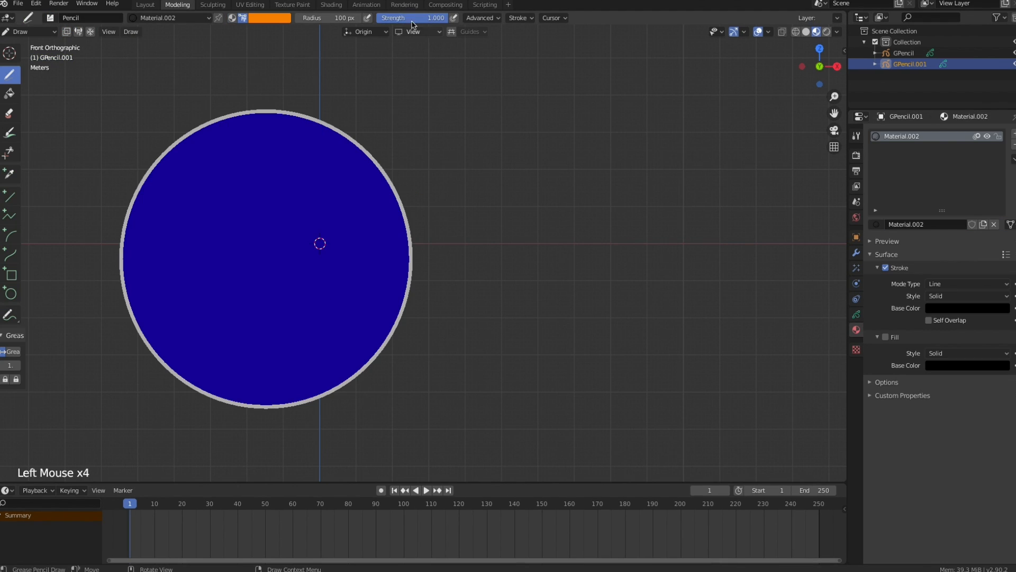
Undo the last stroke and scribble a funnel-shaped orange drawing beside the blue circle with the Pencil brush at 500 px radius
key(super+z)
mouse_move(668, 129)
mouse_down()
mouse_move(537, 165)
mouse_move(667, 144)
mouse_up()
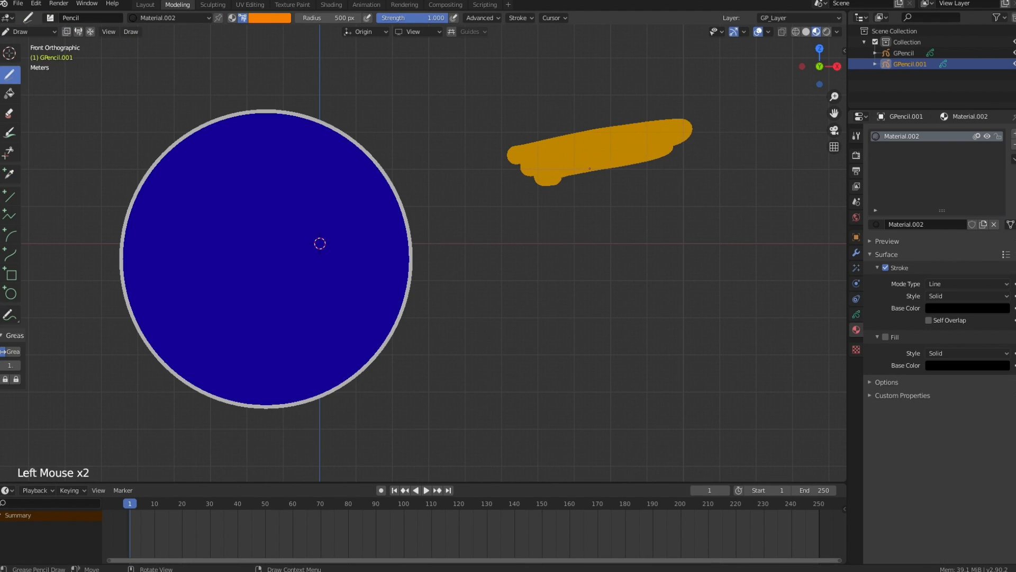
mouse_move(560, 192)
mouse_down()
mouse_move(648, 183)
mouse_move(561, 209)
mouse_move(617, 233)
mouse_up()
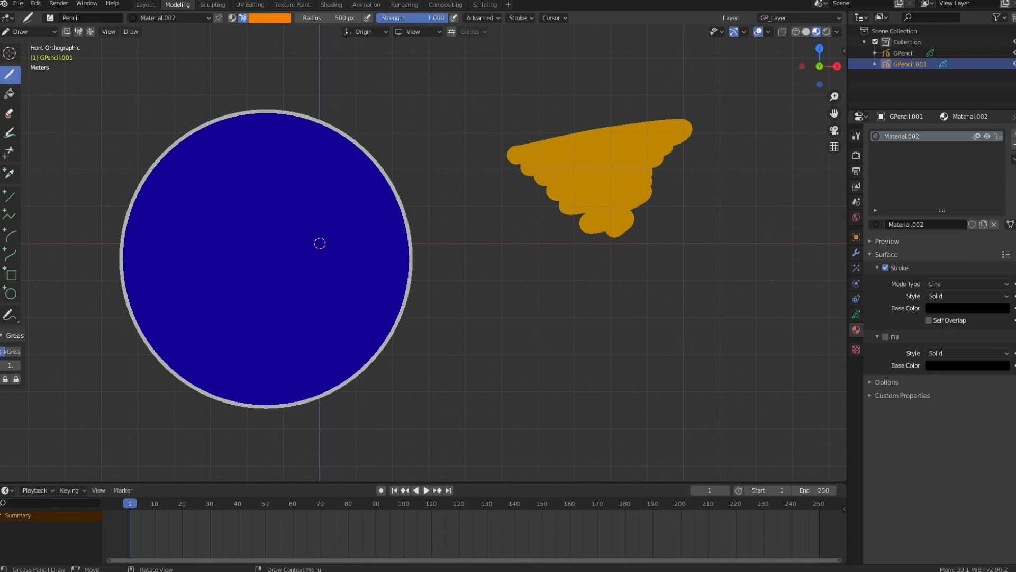
drag(627, 290, 634, 369)
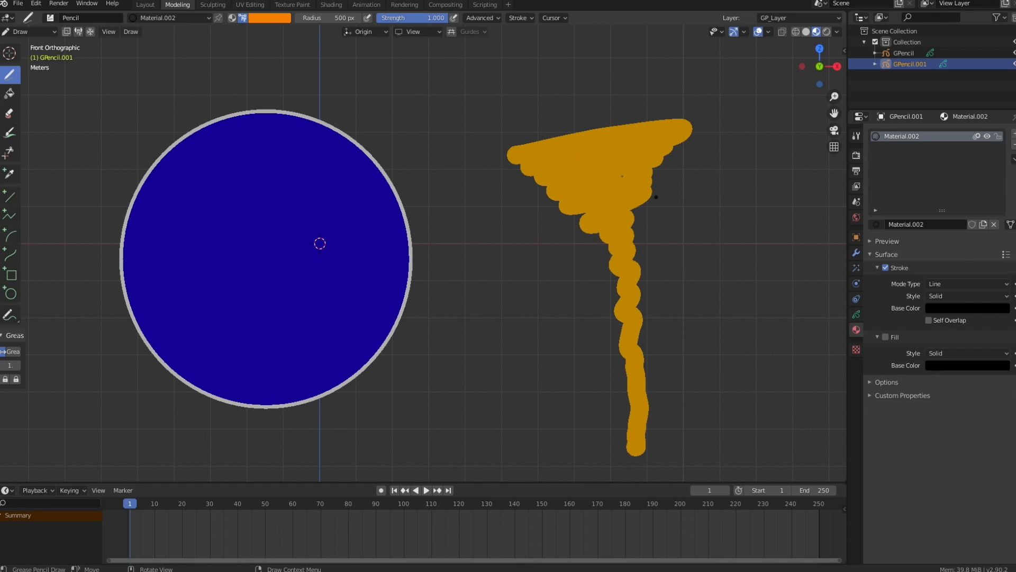
Return to Object Mode and select the orange scribble
click(50, 33)
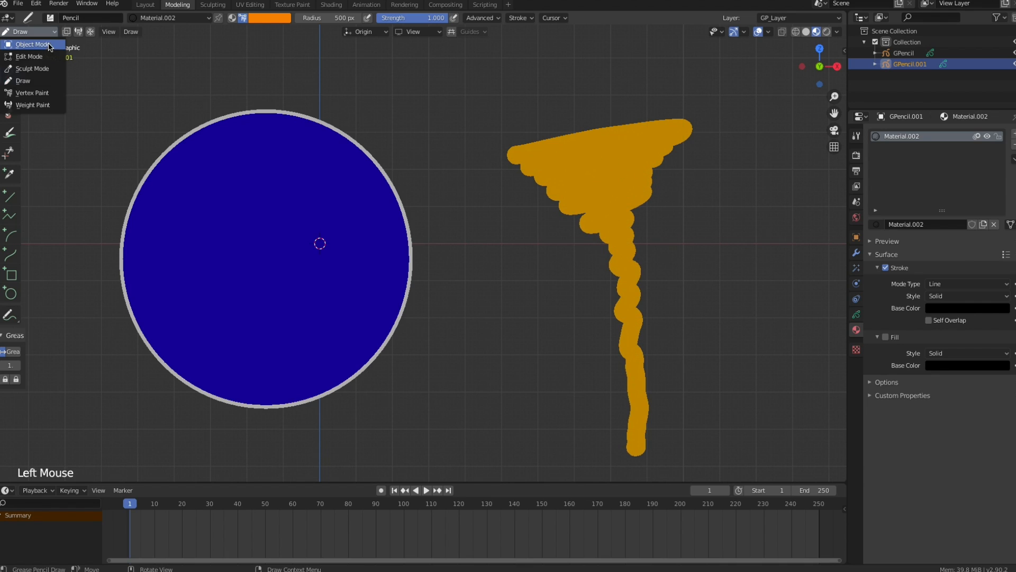
click(43, 44)
click(708, 225)
mouse_move(698, 229)
super+middle_down()
mouse_move(694, 249)
mouse_move(611, 255)
super+middle_up()
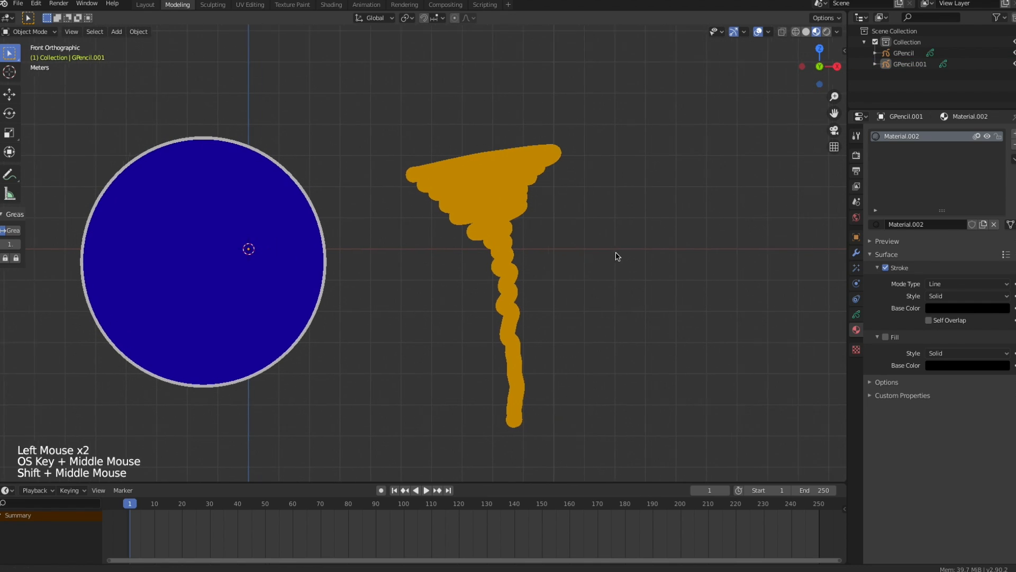
click(508, 204)
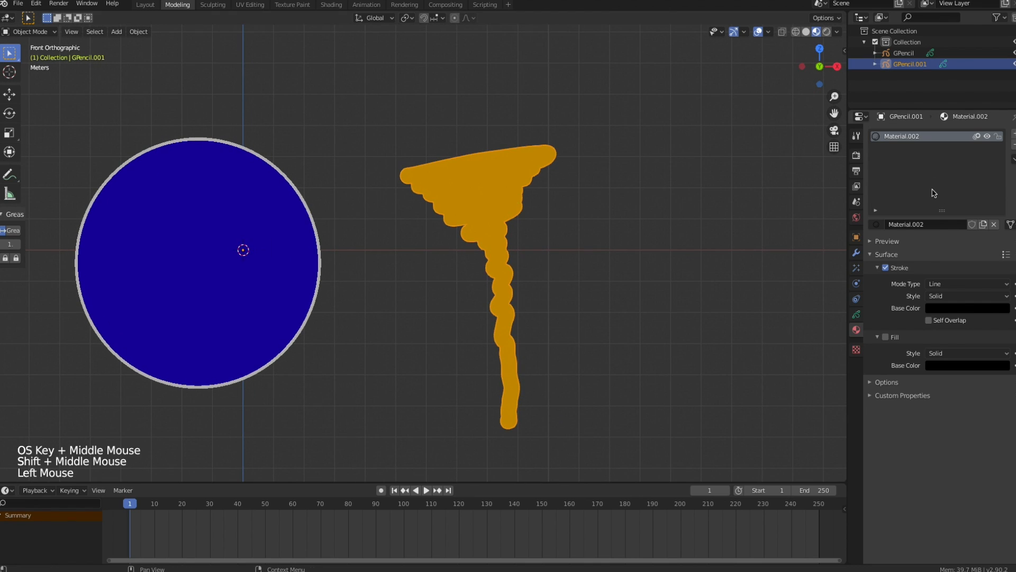
Add a Tint modifier to the orange scribble and switch it from Uniform to Gradient
click(856, 253)
click(972, 133)
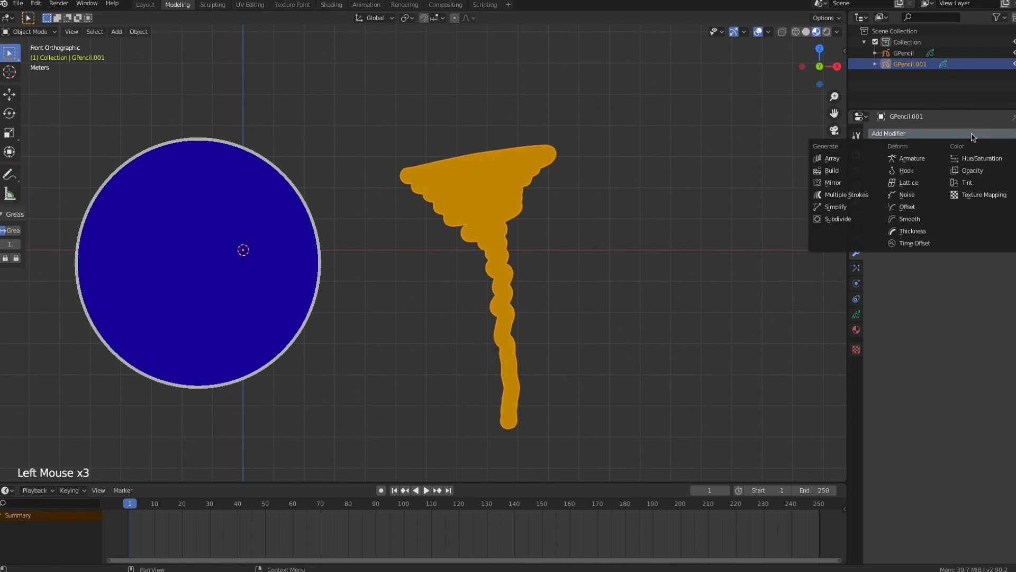
click(989, 184)
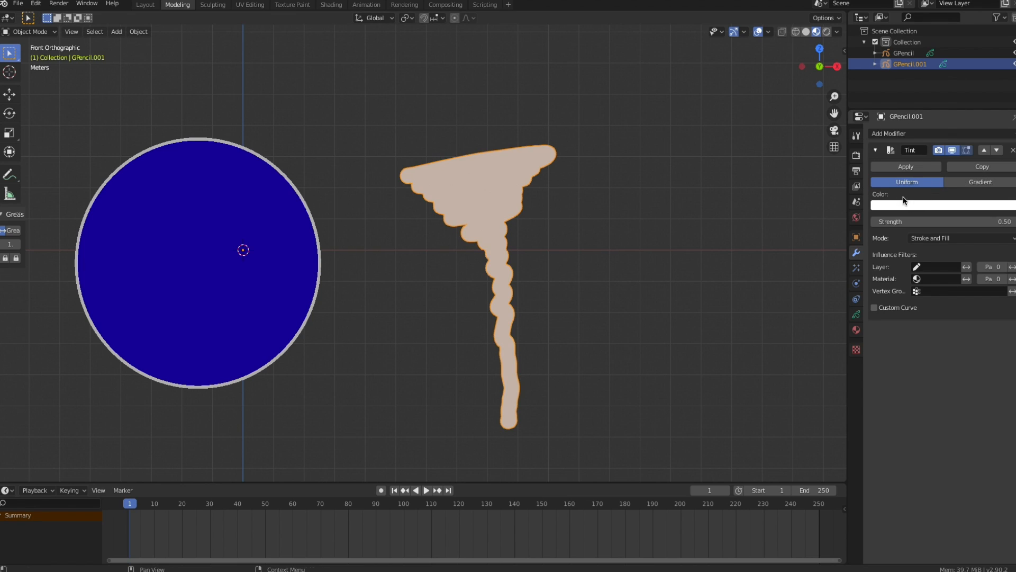
click(980, 182)
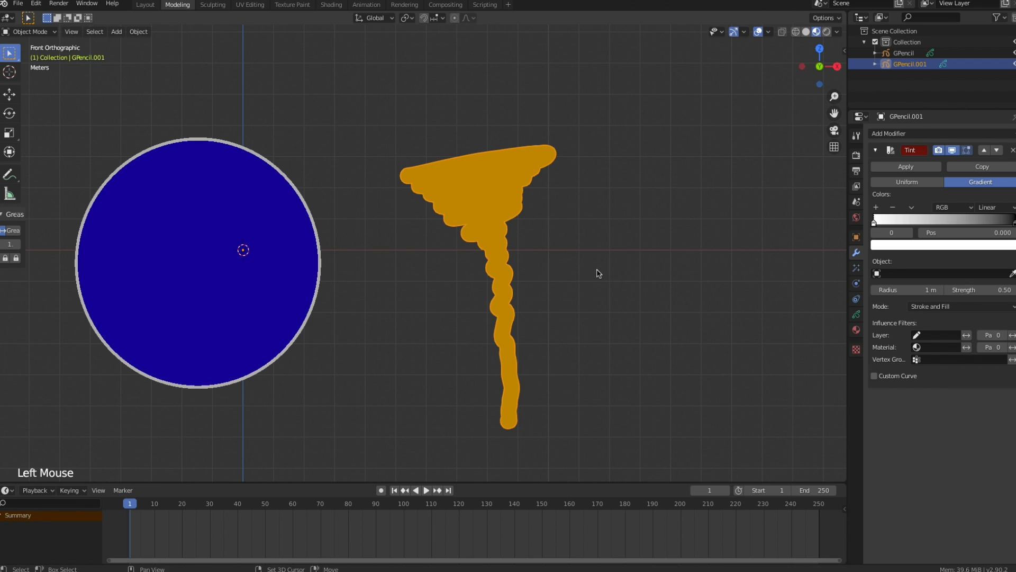
Add a Plain Axes empty and place it over the scribble's wide upper part, at about X 7.83 m, Z 2.54 m
key(shift+a)
mouse_move(596, 273)
mouse_move(583, 316)
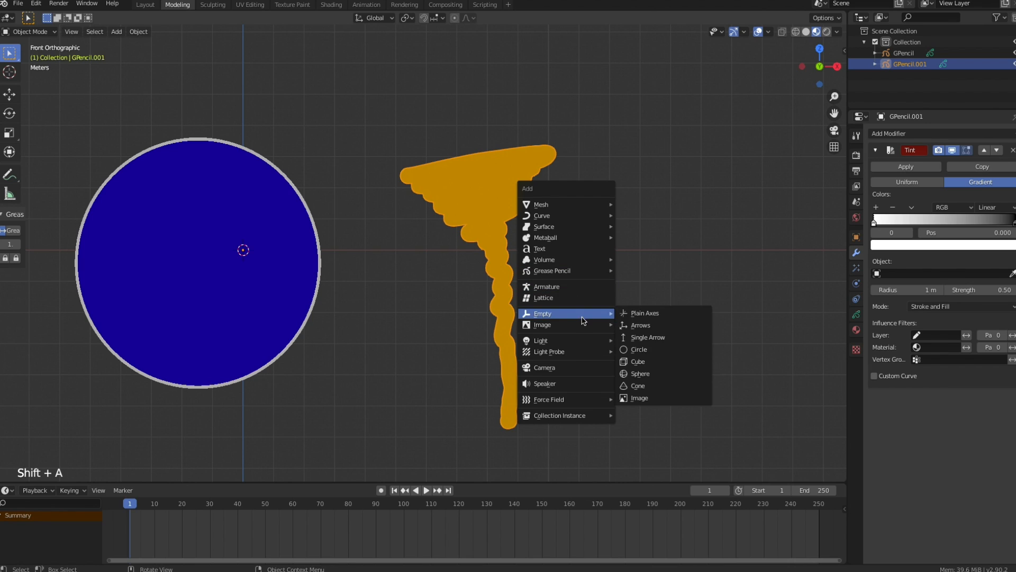
click(645, 313)
key(g)
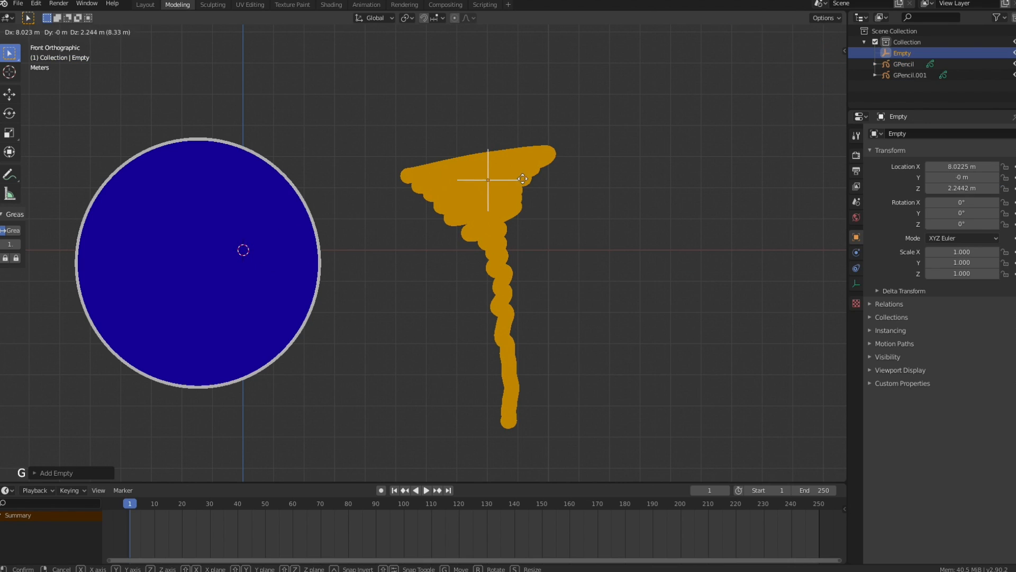
click(517, 171)
Assign the empty as the Tint modifier's gradient object and move the empty slightly down and to the left
click(510, 200)
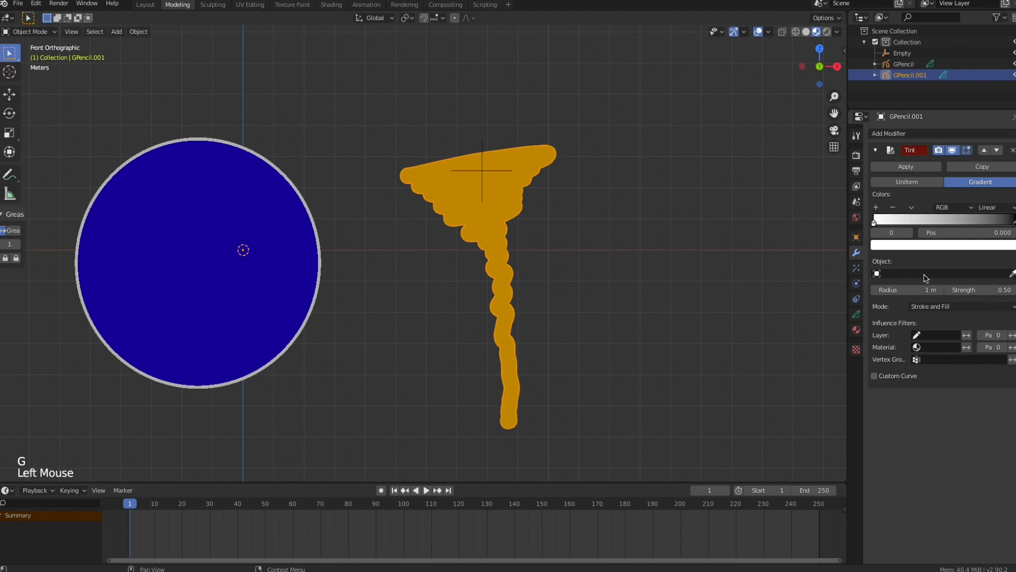
click(483, 145)
click(497, 176)
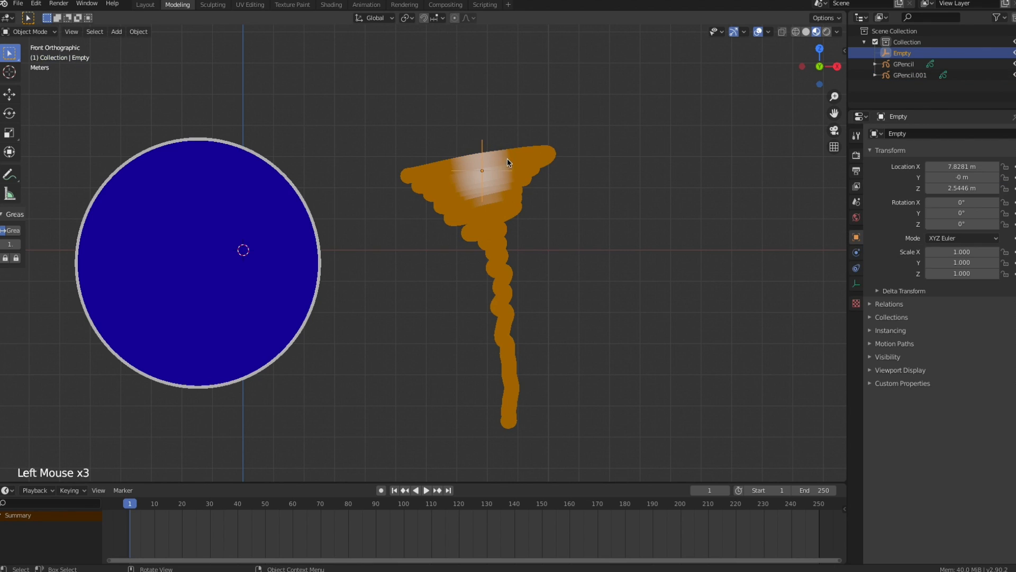
key(g)
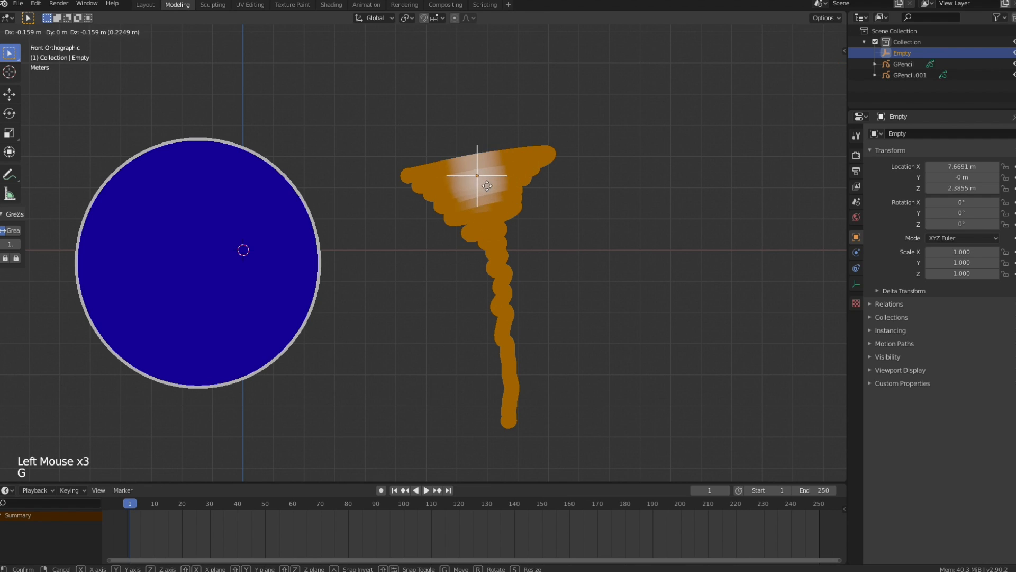
click(491, 186)
Set the scribble's Tint gradient radius to 3.18 m and its strength to 0.24
click(513, 201)
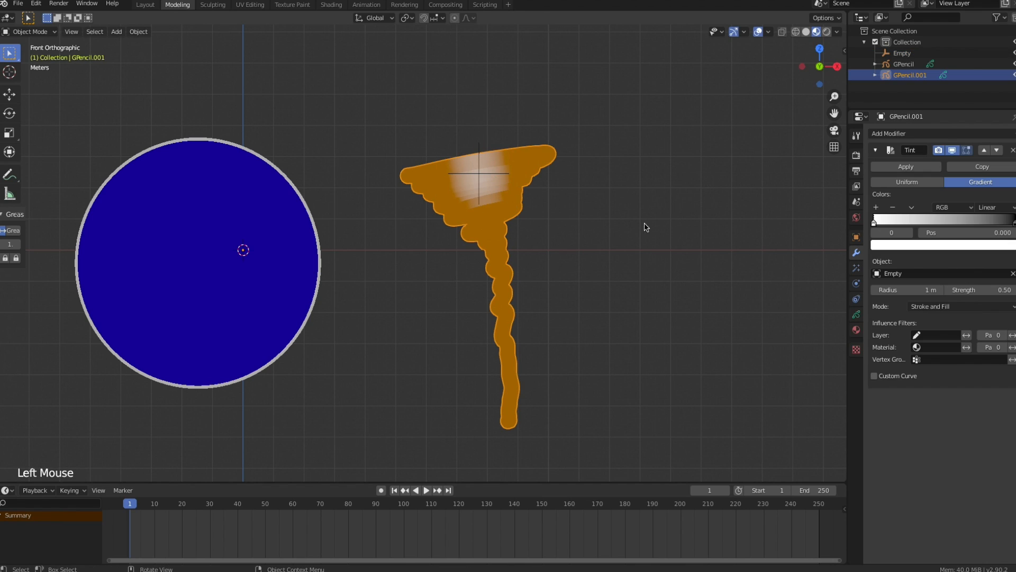
drag(910, 294, 1010, 294)
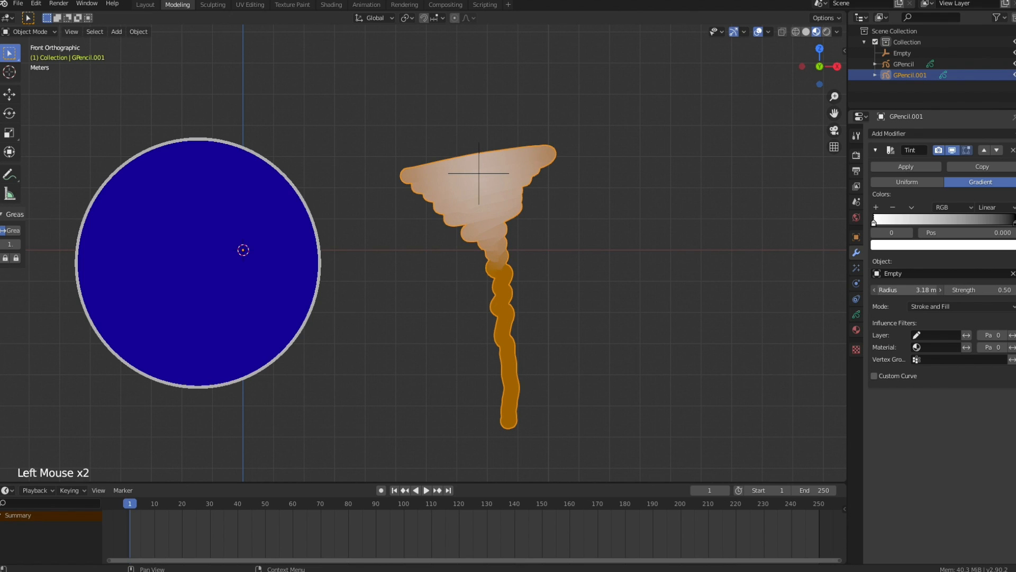
drag(994, 292, 990, 293)
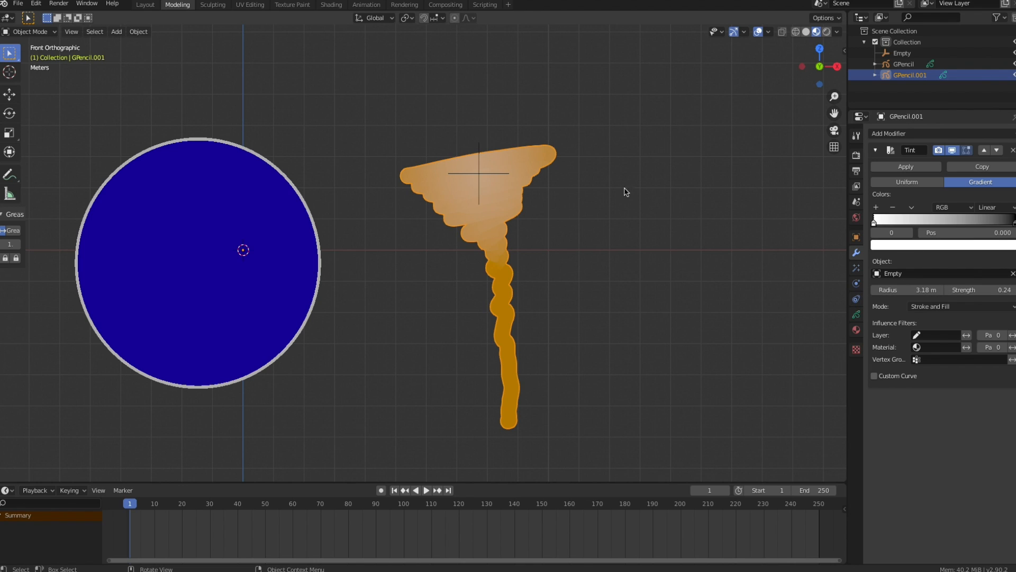
Move the empty down the scribble's stem and back to the wide upper part, at about X 7.69 m, Z 2.54 m
click(479, 173)
key(g)
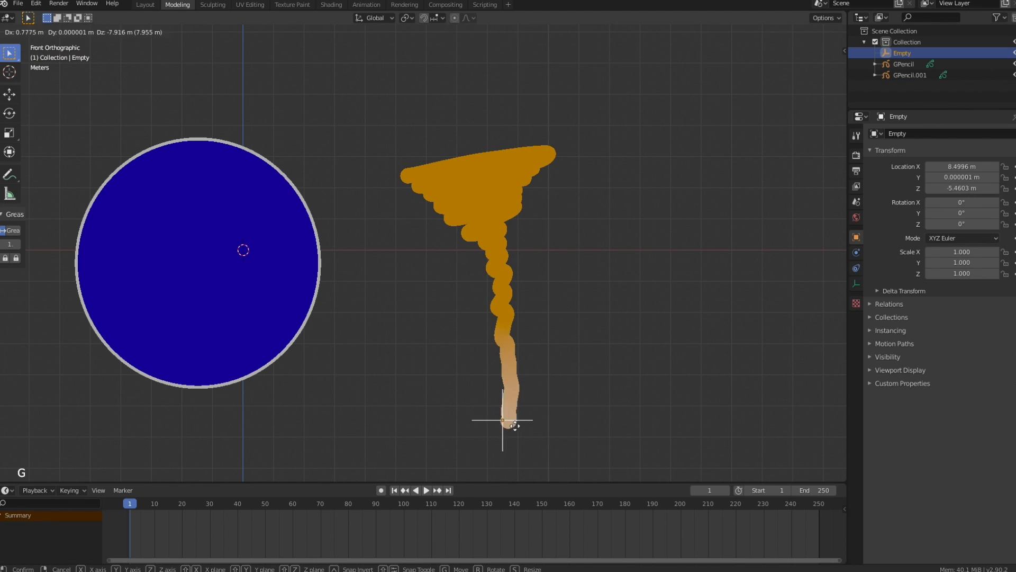
click(489, 176)
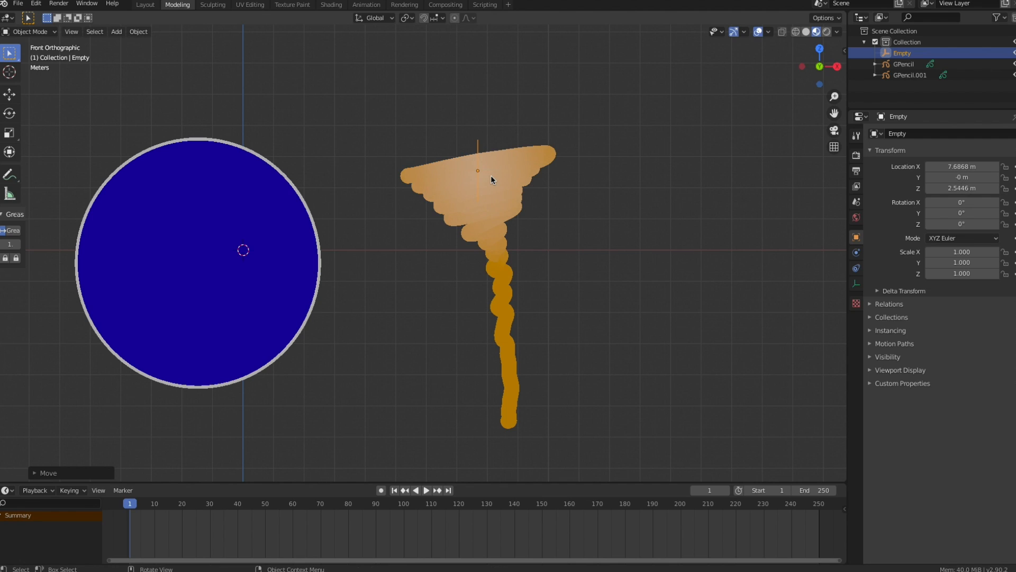
click(530, 162)
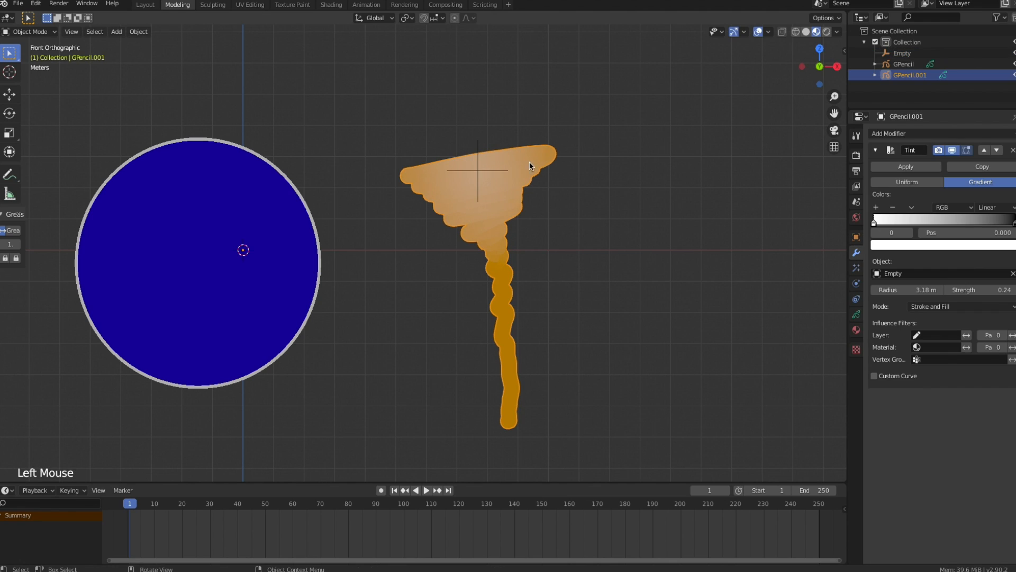
click(479, 171)
key(s)
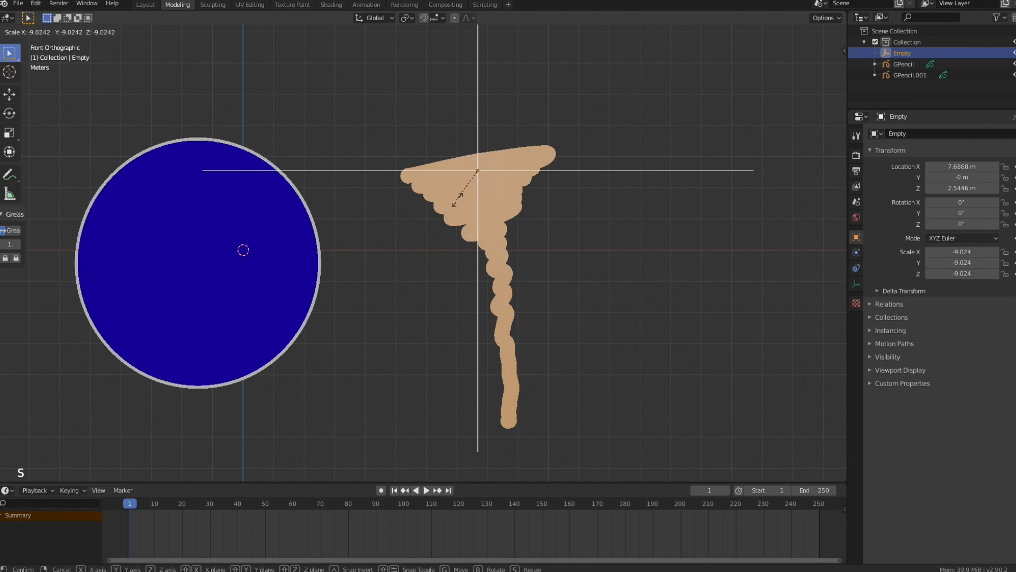
right_click(486, 185)
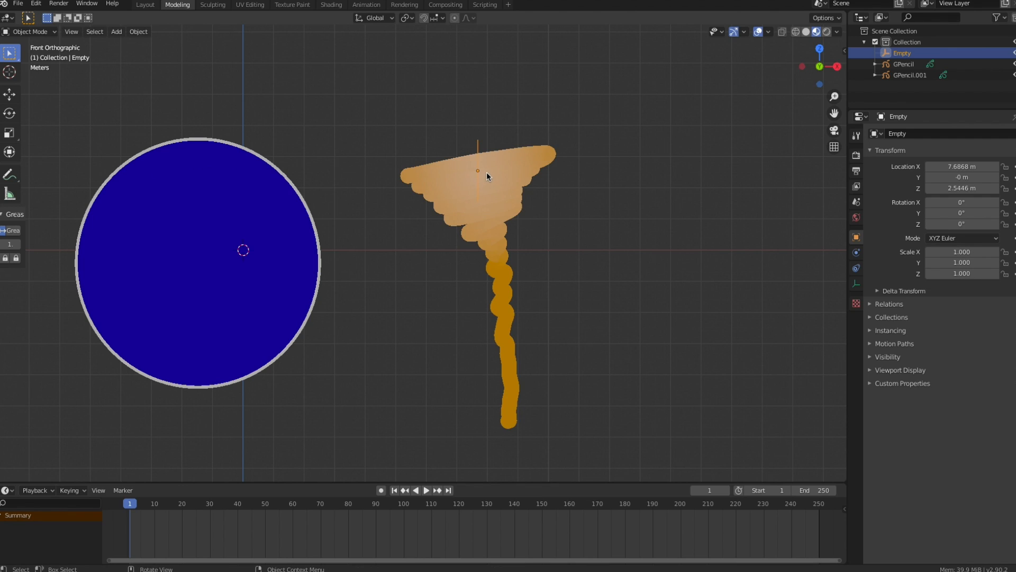
click(487, 172)
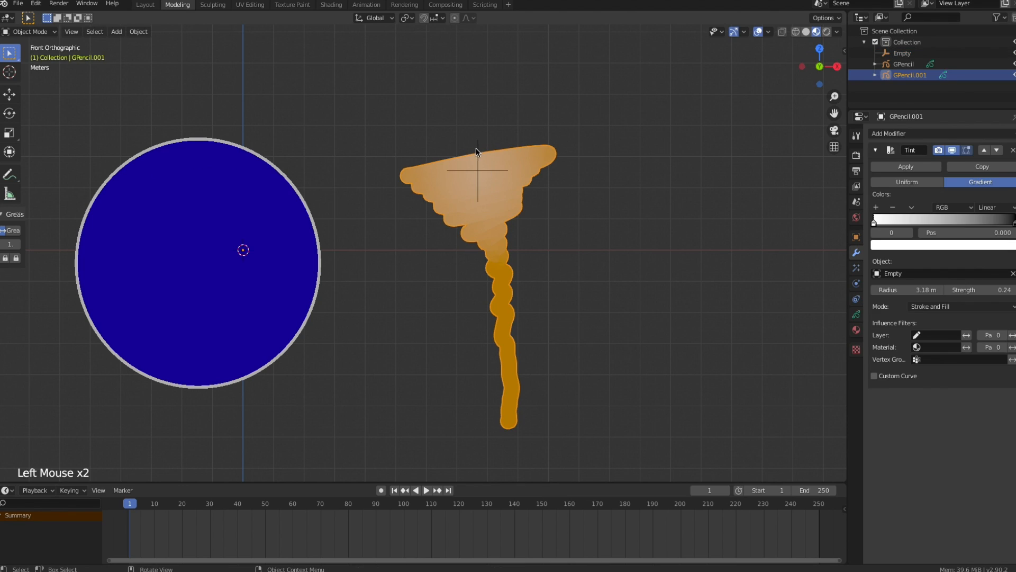
Move the empty to about X 7.49 m, Z 2.79 m and set the scribble's Tint radius to 1.47 m
click(477, 152)
key(g)
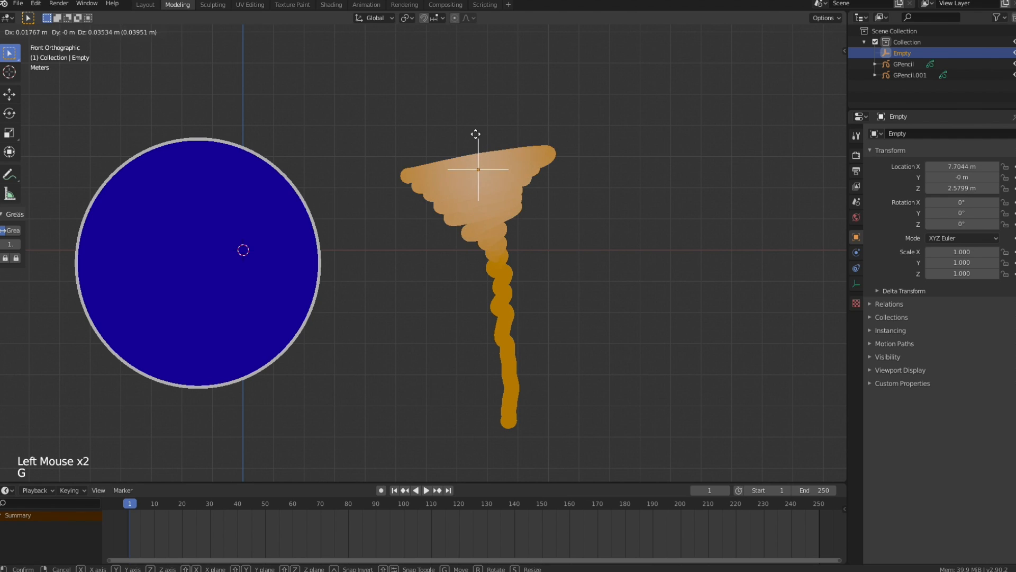
click(472, 132)
click(519, 164)
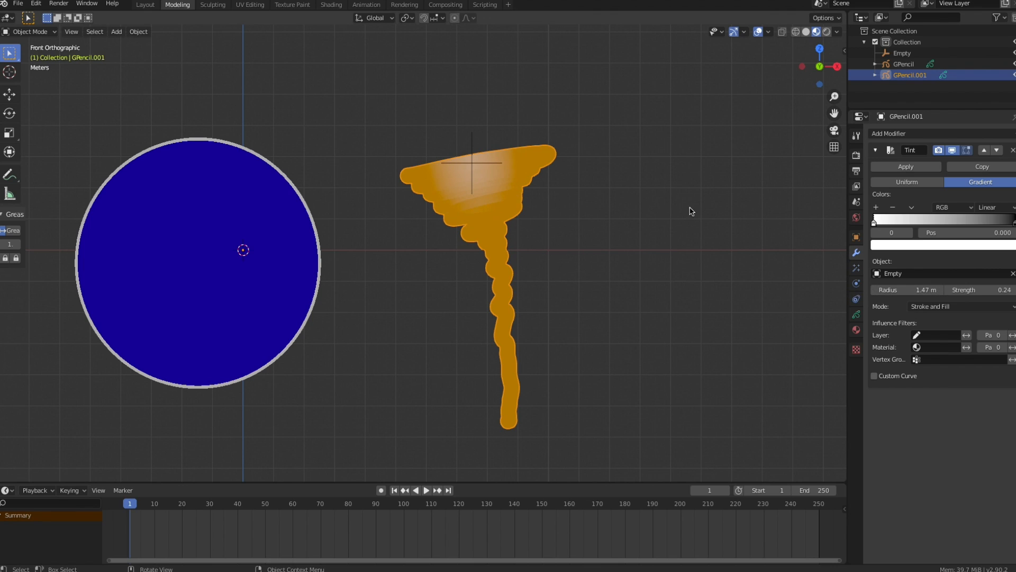
Scale the empty up to about 2.8 to widen the tint gradient on the scribble
click(473, 148)
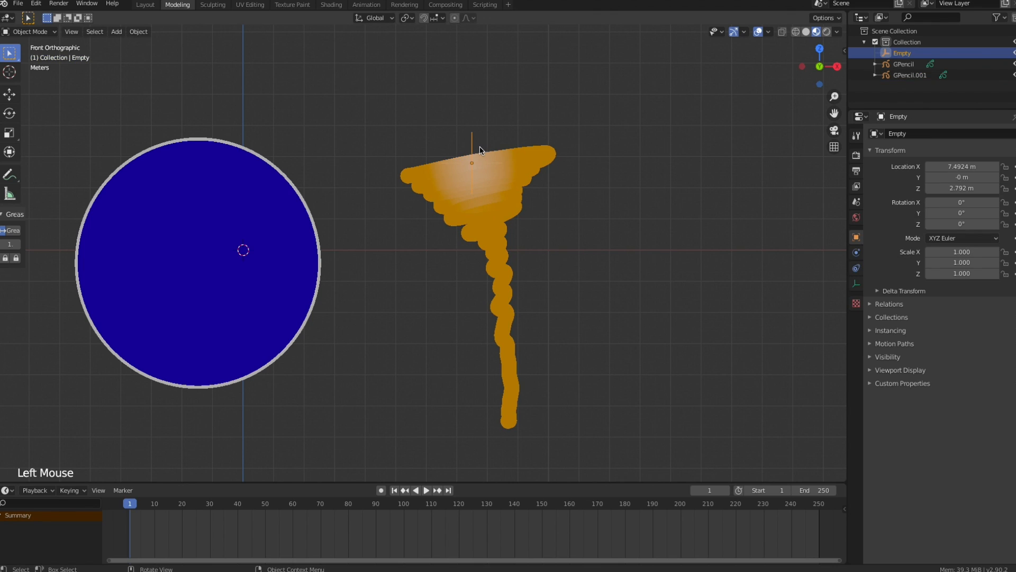
key(s)
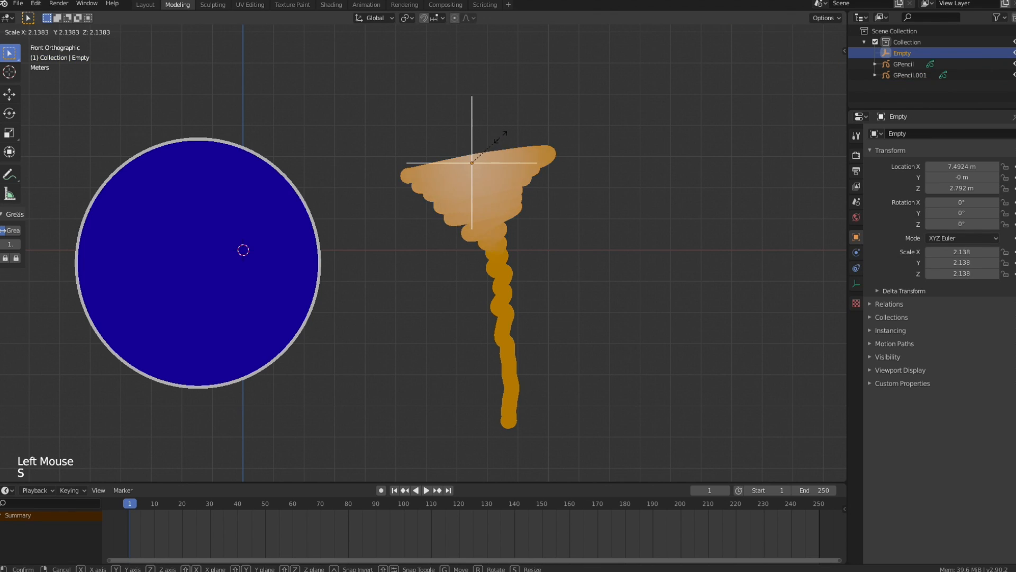
click(511, 131)
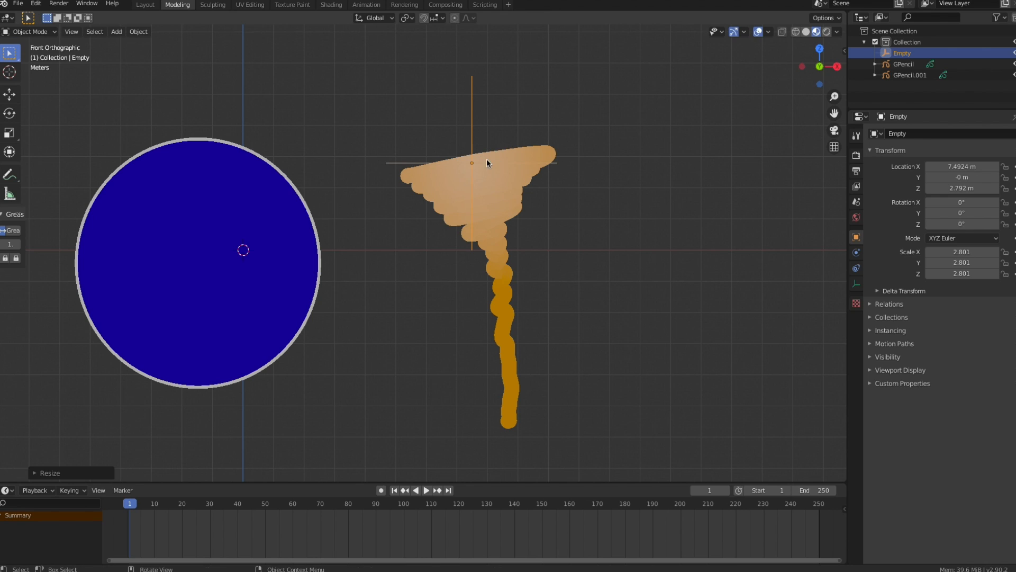
Move the enlarged empty along the scribble and place it where the stem begins, at about X 8.25 m, Z 0.53 m
click(472, 131)
key(g)
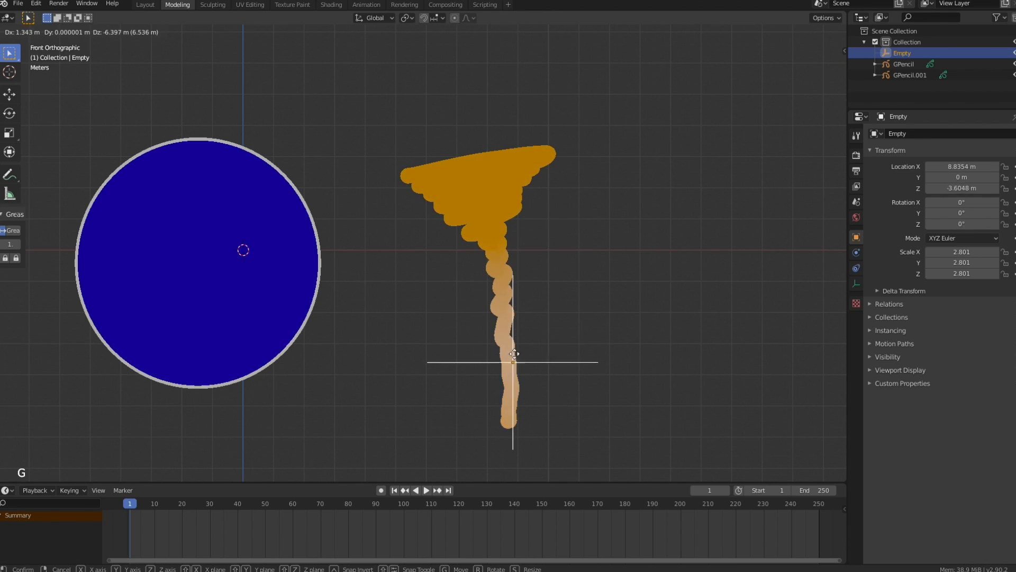
click(484, 154)
click(505, 207)
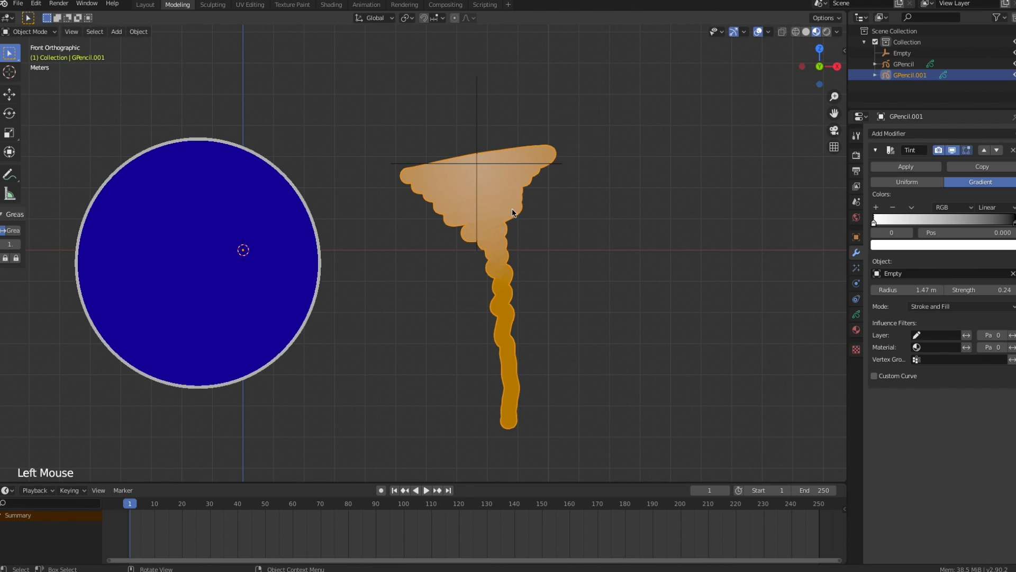
click(484, 147)
key(g)
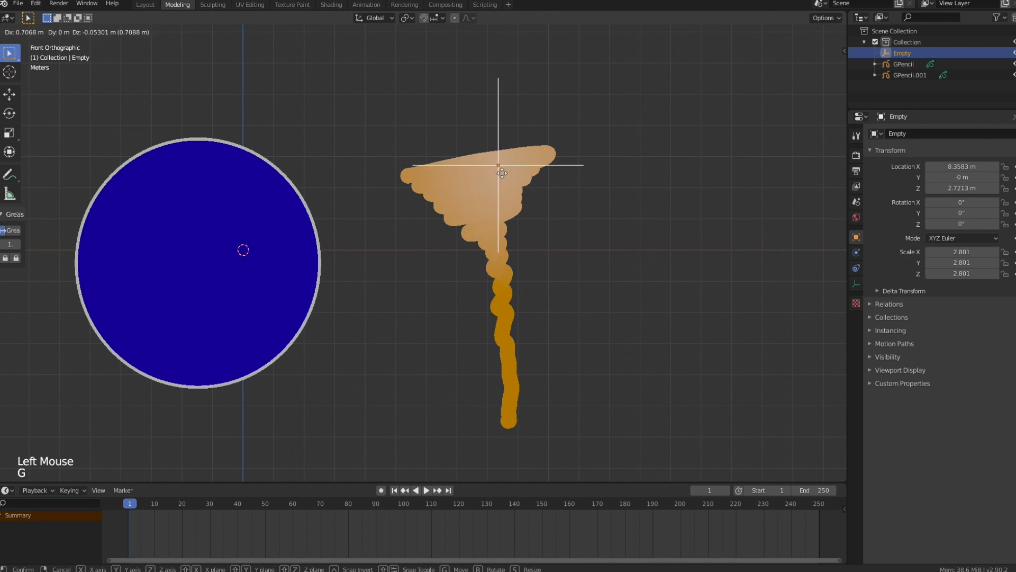
click(467, 195)
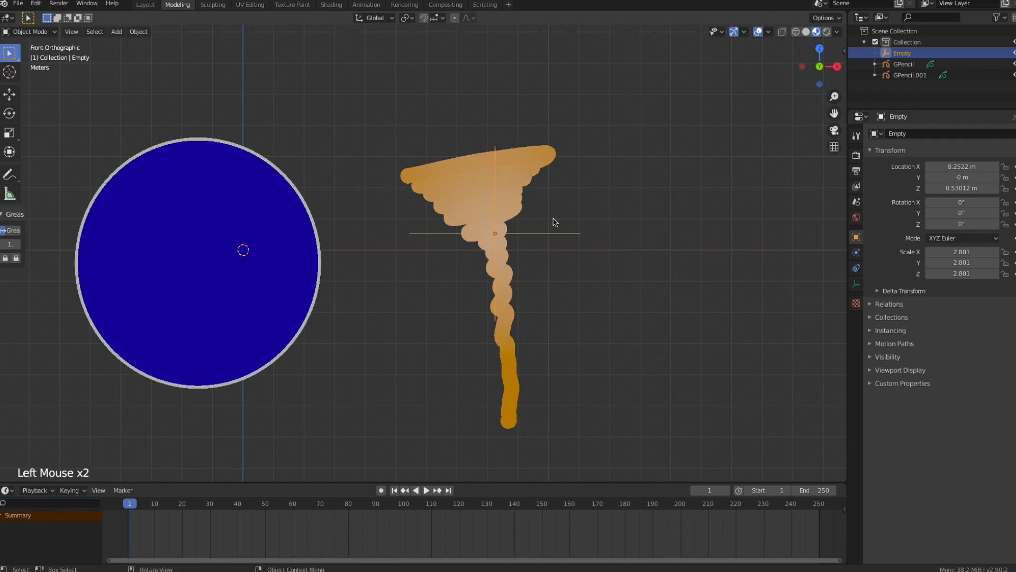
click(511, 211)
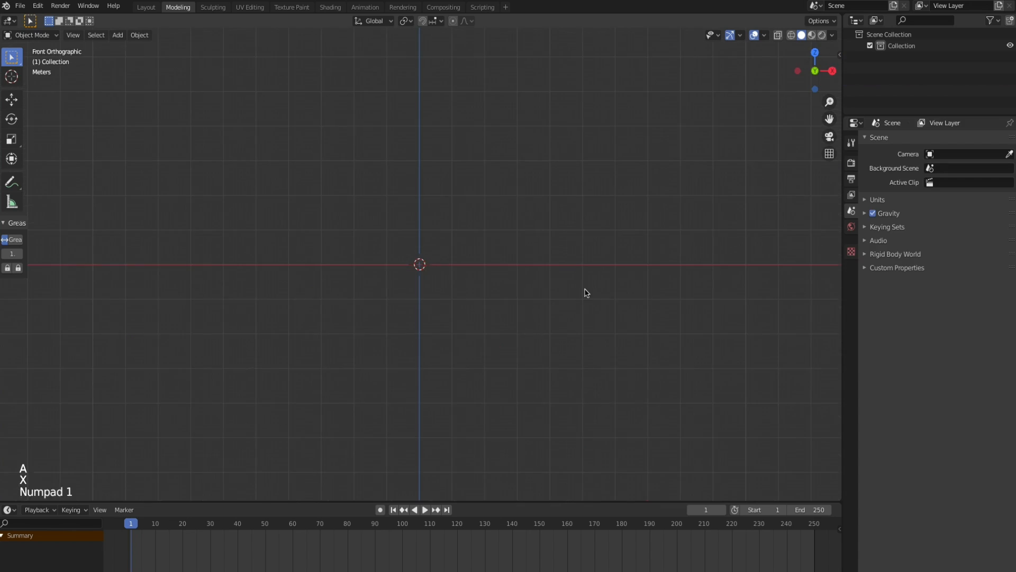
Draw a circle for the left lens in a Grease Pencil object and name its layer "glasses"
click(13, 303)
drag(234, 199, 413, 362)
click(851, 327)
double_click(890, 177)
text(glasses)
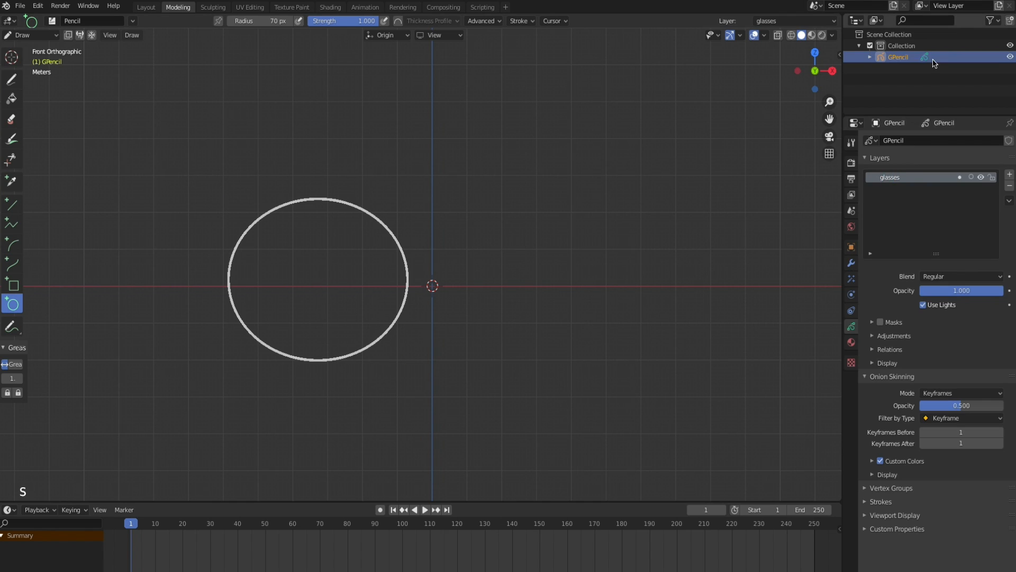
Mirror the lens with a Mirror modifier and draw a curved bridge joining the two lenses
click(851, 264)
click(940, 141)
click(851, 327)
click(13, 263)
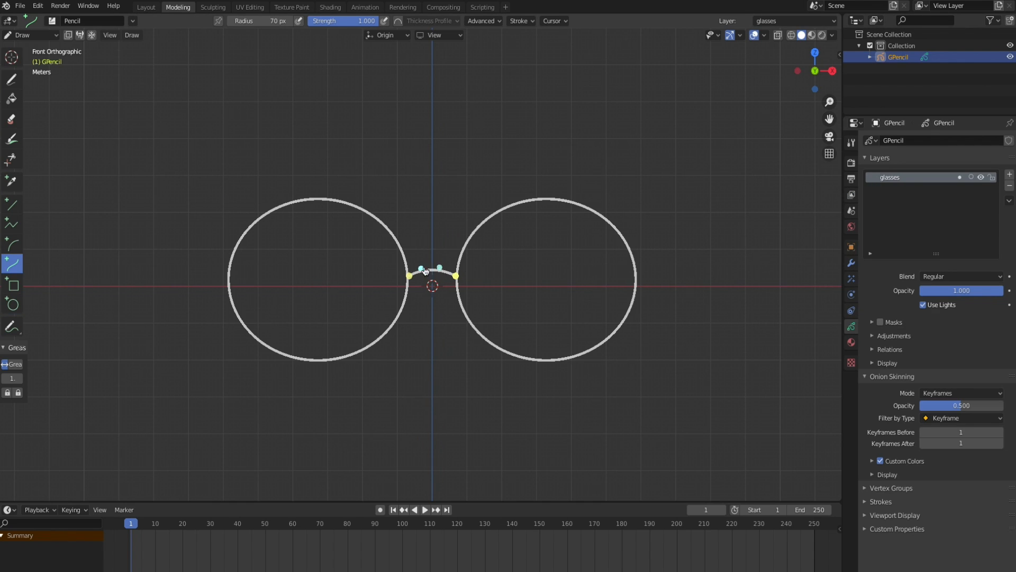
super+middle_drag(526, 271, 543, 272)
shift+middle_drag(642, 291, 588, 284)
Create a stroke material named "s" and a second material named "f" with Fill enabled
click(851, 343)
click(924, 234)
double_click(895, 143)
text(s)
click(1009, 141)
click(923, 234)
double_click(911, 154)
text(f)
click(880, 350)
Add a Grease Pencil layer named "one" above the glasses layer
click(851, 327)
click(1009, 175)
double_click(916, 179)
text(one)
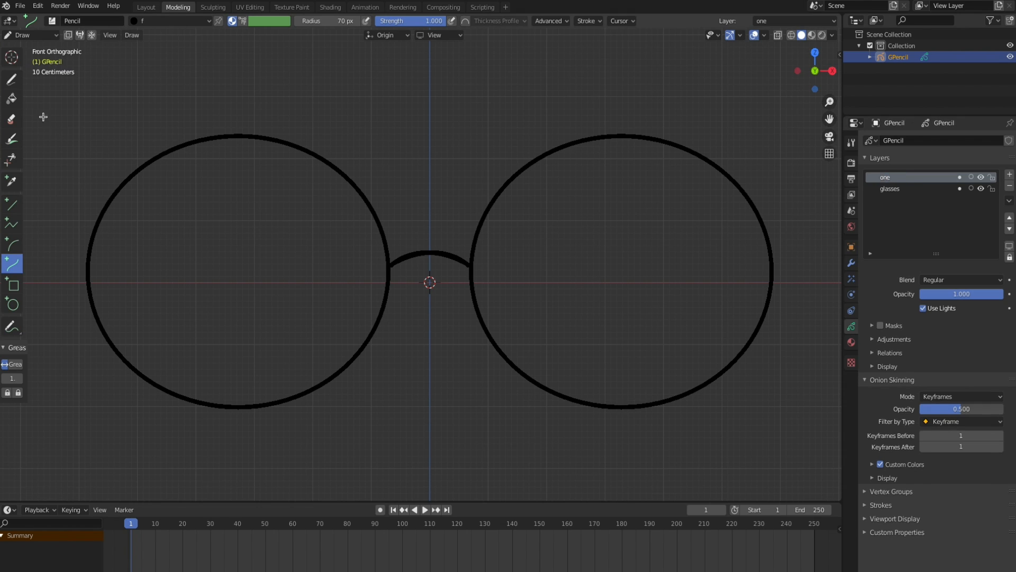
Activate the Draw tool and add a layer named "hand" directly above the glasses layer
click(11, 79)
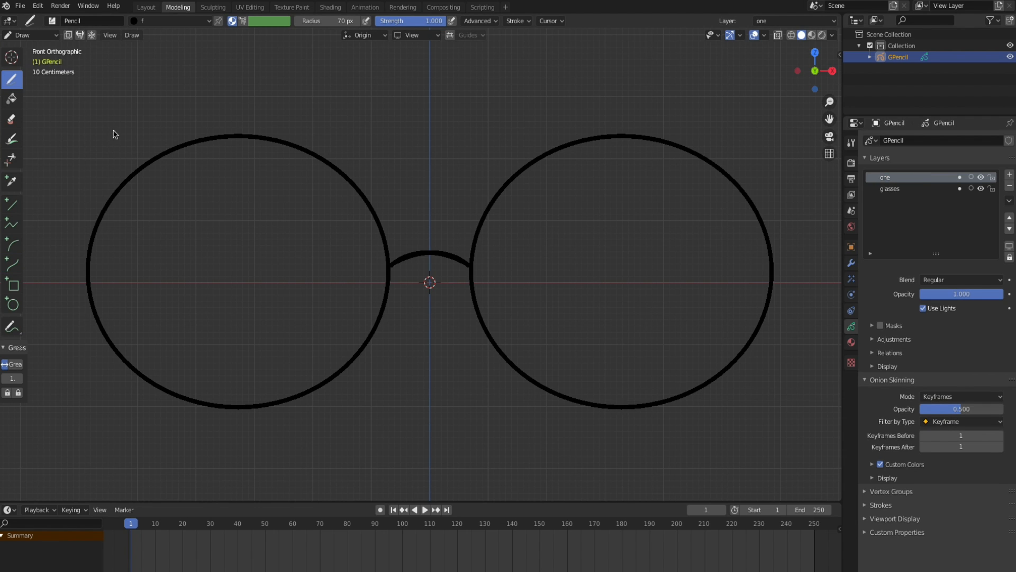
click(914, 188)
click(1009, 174)
double_click(913, 188)
text(hand)
Select material s for the pencil and switch it to a yellow-orange vertex color
click(851, 343)
click(905, 143)
click(243, 21)
click(281, 21)
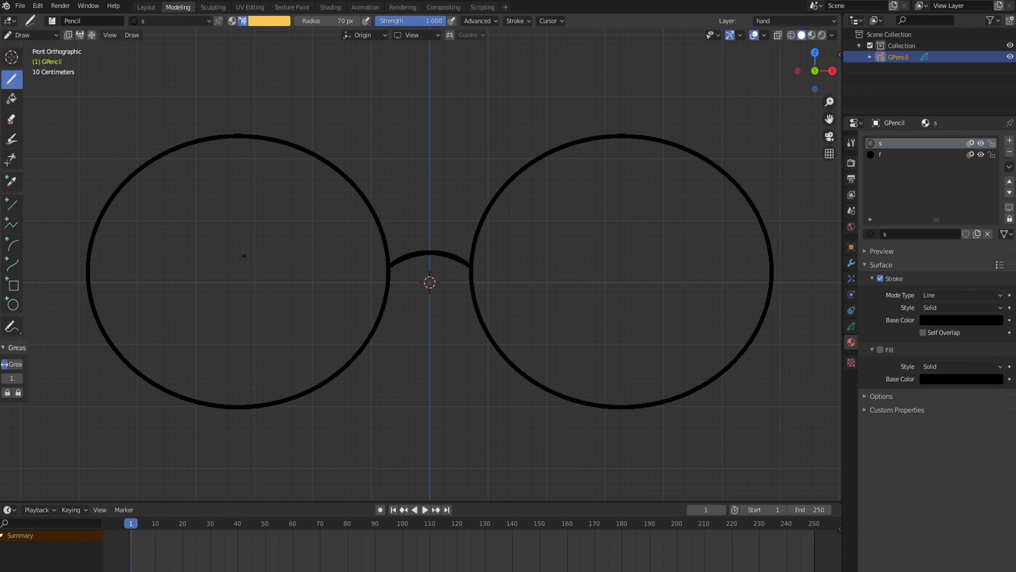
Switch to material preview shading and draw a yellow open-hand outline over the left lens's lower edge
key(z)
click(244, 413)
mouse_move(139, 399)
mouse_down()
mouse_move(133, 381)
mouse_move(232, 359)
mouse_up()
key(super+z)
drag(238, 335, 292, 397)
drag(140, 400, 291, 433)
Add a second Mirror modifier on X and restrict it to the hand layer
click(851, 263)
click(930, 244)
click(870, 157)
click(937, 140)
click(927, 264)
click(917, 282)
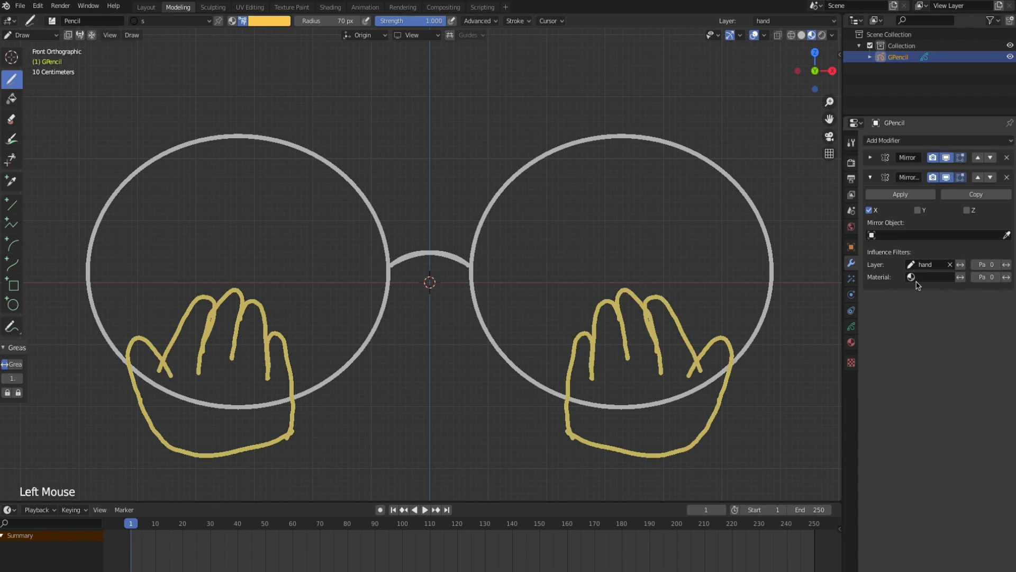
Lock the inactive layers and move all hand strokes along X, away from the glasses' center
click(852, 326)
click(1010, 256)
key(Tab)
key(a)
key(g)
key(x)
key(Tab)
On layer one, draw a tan head and neck outline inside the left lens
click(914, 177)
click(270, 21)
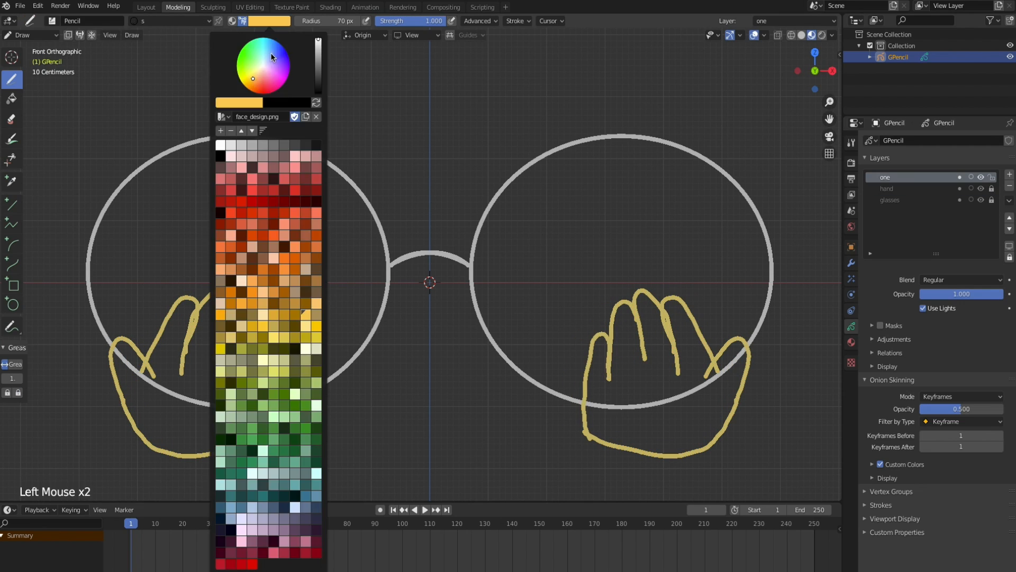
drag(262, 271, 263, 272)
Draw the man's shoulders and sides below the neck in a very dark olive color
click(270, 22)
click(287, 291)
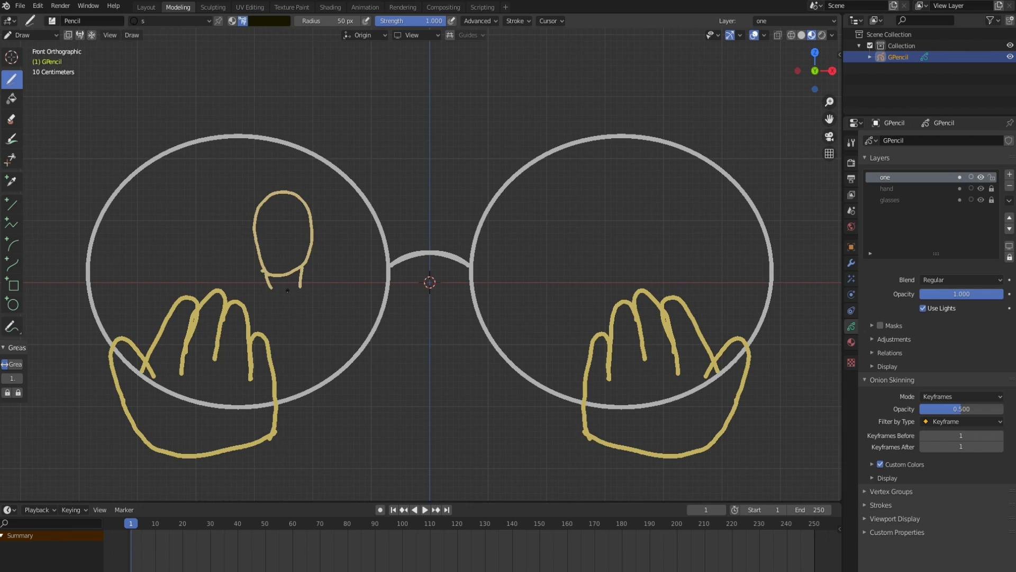
drag(357, 347, 369, 384)
drag(264, 271, 190, 298)
Draw a yellow thumbs-up fist at the left lens's outer edge and add two black sleeve lines below it
click(270, 21)
click(259, 254)
mouse_move(109, 228)
mouse_down()
mouse_move(136, 231)
mouse_move(118, 243)
mouse_move(106, 303)
mouse_up()
key(super+z)
drag(136, 334, 149, 347)
drag(169, 293, 185, 316)
Add a new layer directly above layer one and draw the man's hair and facial features in black
click(1009, 229)
click(1009, 175)
key(super+z)
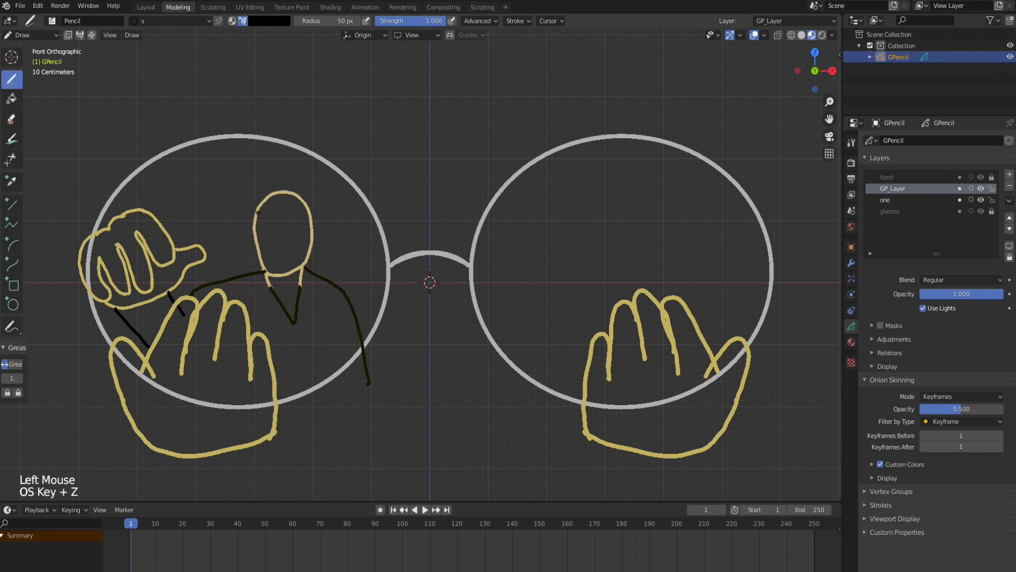
drag(255, 215, 314, 226)
mouse_move(256, 214)
mouse_down()
mouse_move(314, 226)
mouse_move(282, 243)
mouse_up()
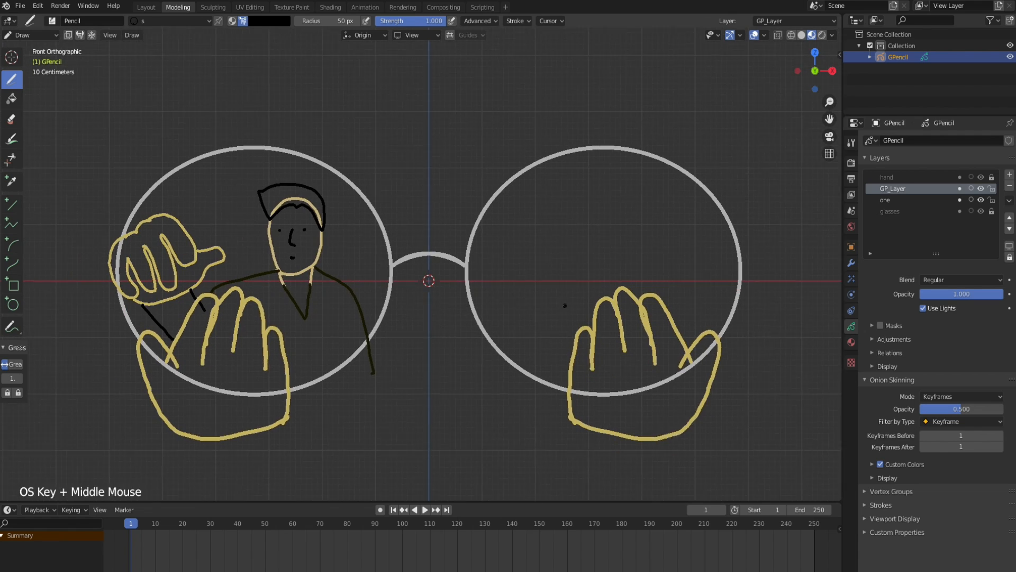
On layer choice, draw a small orange hand shape with a white eye over the left open hand
super+middle_drag(430, 318, 430, 328)
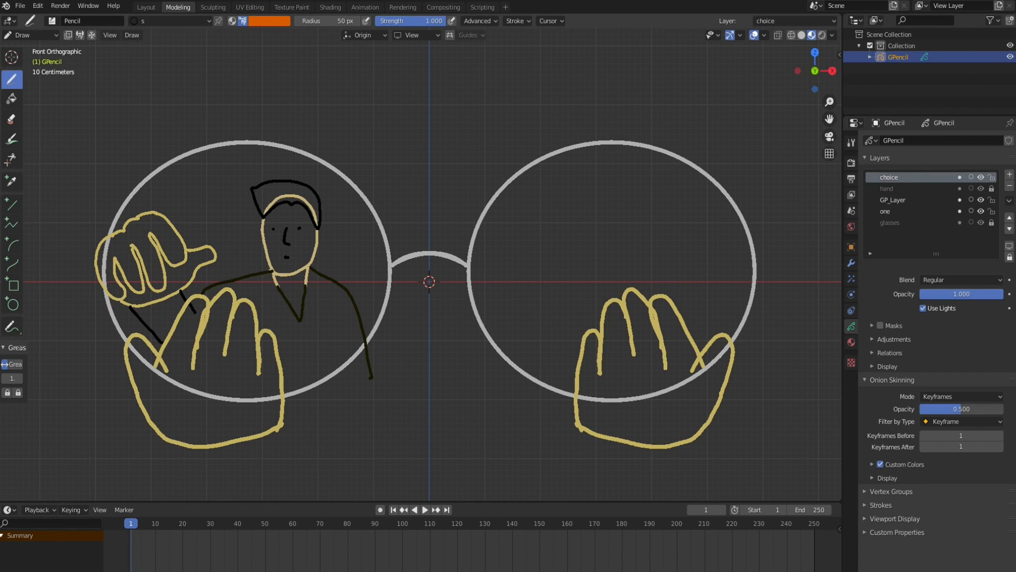
drag(207, 364, 213, 356)
drag(213, 350, 225, 337)
click(269, 22)
click(222, 147)
mouse_move(215, 352)
mouse_down()
mouse_move(235, 354)
mouse_move(225, 361)
mouse_up()
Change the pencil color and draw a small green pointed outline over the right open hand
click(270, 22)
click(254, 147)
key(super+z)
click(269, 21)
click(270, 146)
drag(627, 371, 638, 365)
Rename GP_Layer as "hair" and fill the man's hair with black
double_click(893, 200)
text(hair)
click(269, 21)
click(12, 99)
Select layer one and fill the man's face, trying an orange shade before settling on tan
click(885, 211)
click(269, 21)
click(295, 246)
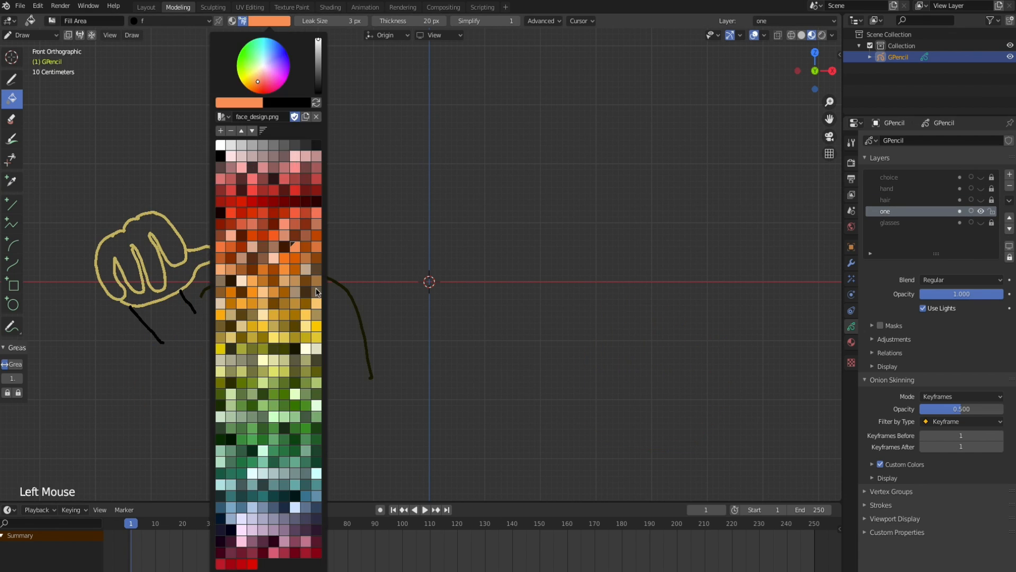
click(299, 225)
click(301, 265)
click(270, 21)
click(295, 280)
click(291, 228)
Fill the man's neck with a slightly darker tan
click(1009, 246)
click(1010, 246)
click(269, 21)
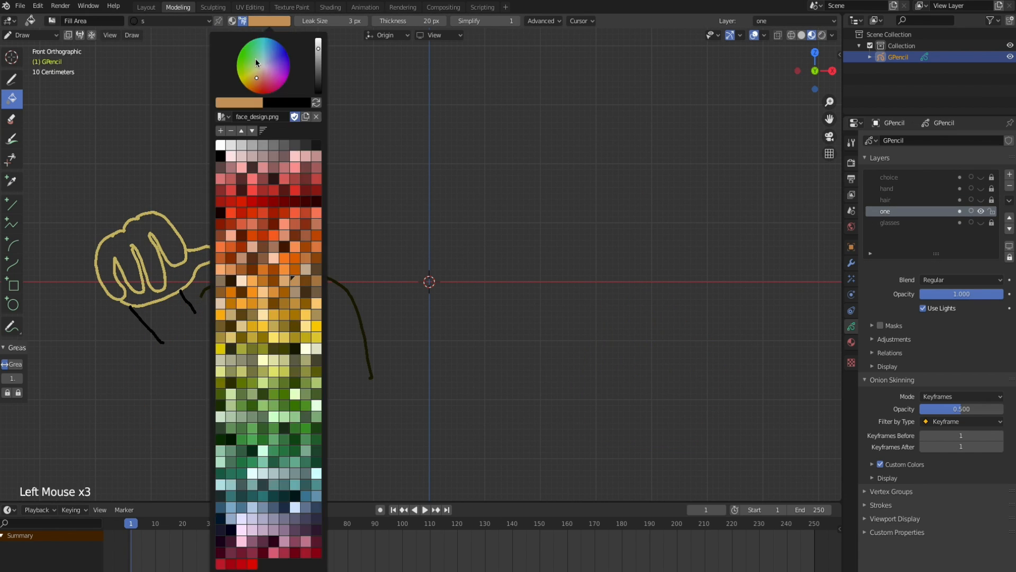
click(293, 287)
Draw the jacket's collar, front opening, folds and sleeve outline in black with the pencil
click(11, 79)
drag(300, 321, 322, 331)
drag(311, 269, 324, 324)
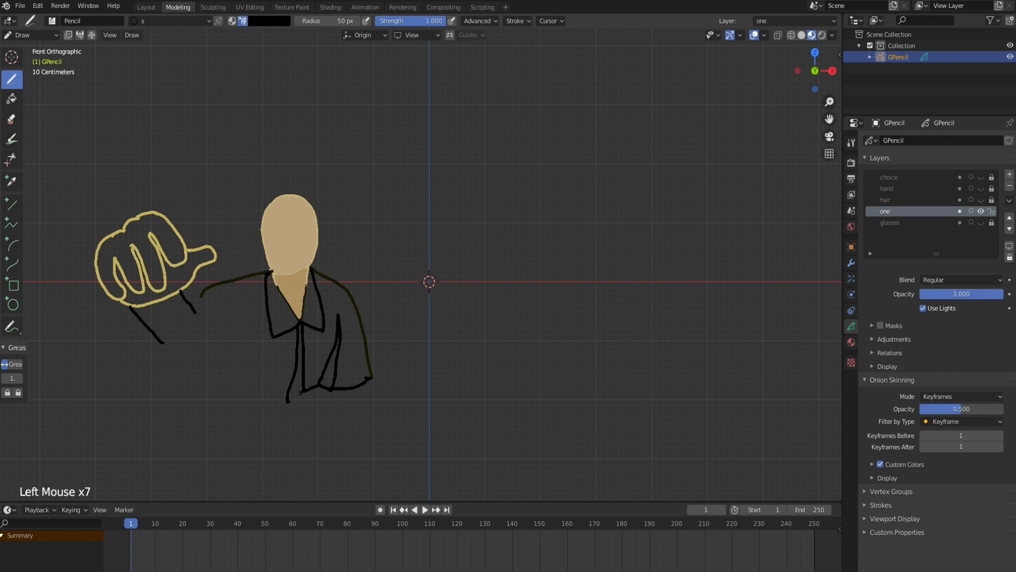
key(super+z)
drag(161, 342, 289, 401)
Fill the jacket with black and its collar and inner fold with dark navy
click(269, 21)
click(11, 99)
click(239, 344)
click(350, 342)
click(270, 21)
click(330, 371)
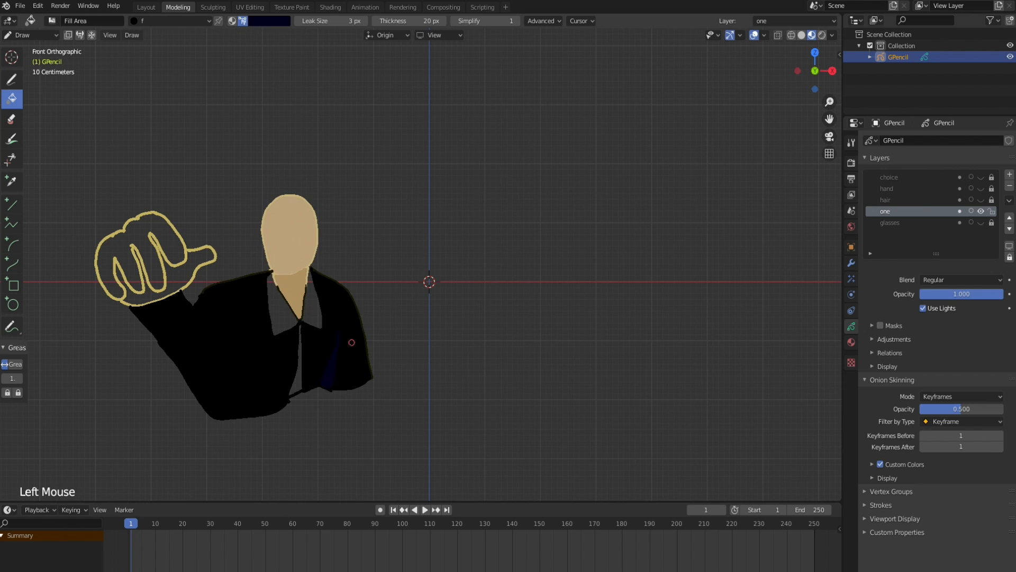
click(284, 318)
click(313, 310)
Fill the thumbs-up fist and its thumb with yellow
click(1010, 247)
click(1009, 246)
click(269, 21)
click(140, 233)
key(super+z)
mouse_move(155, 230)
shift+middle_down()
mouse_move(310, 230)
mouse_move(323, 252)
shift+middle_up()
click(195, 259)
shift+middle_drag(323, 251, 340, 257)
Show all layers and shade the fist's fingers, side and thumb in dark mustard with material s outlines and fills
click(1010, 246)
click(169, 21)
click(11, 80)
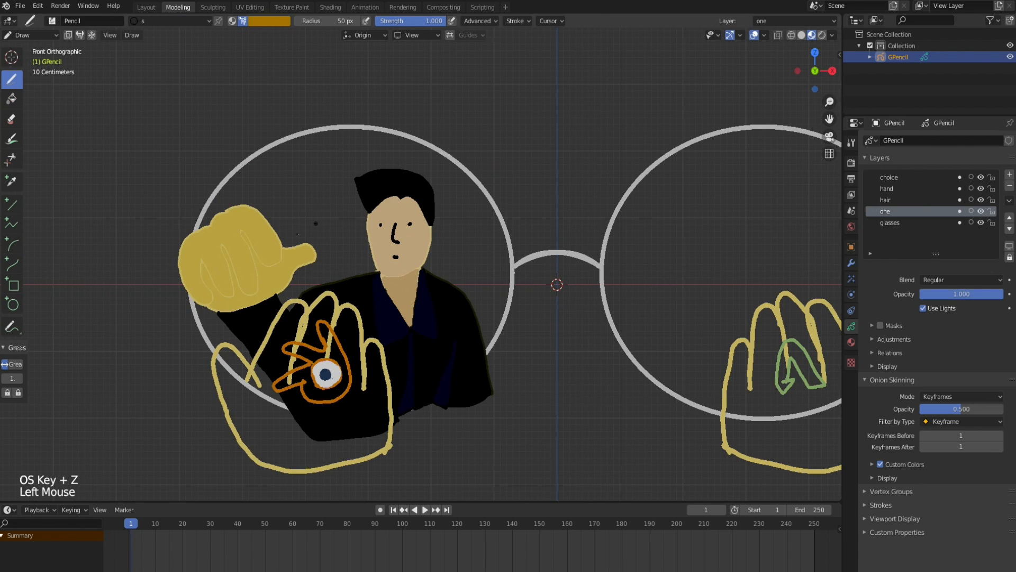
super+middle_drag(257, 248, 250, 217)
drag(166, 231, 184, 269)
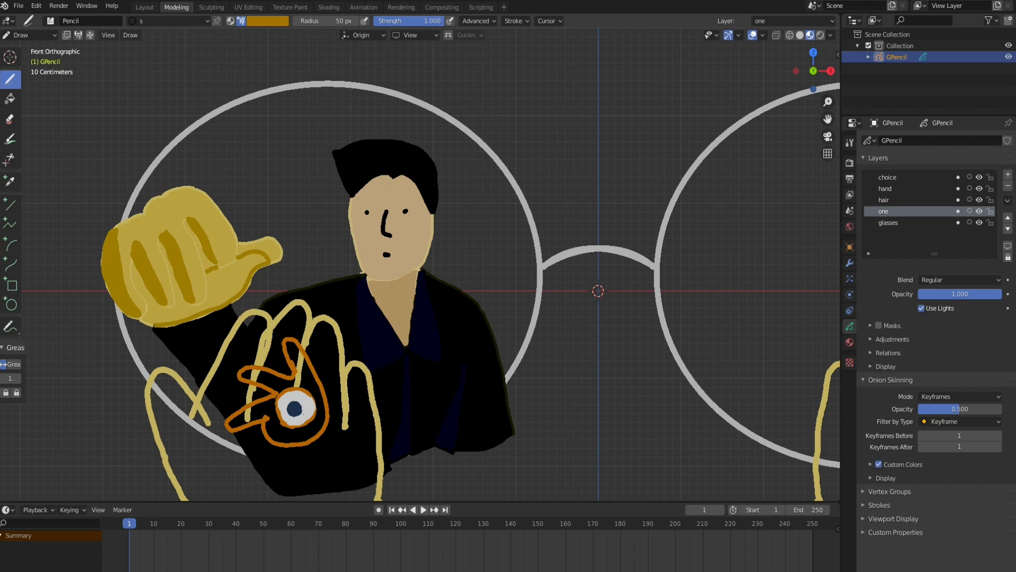
click(10, 99)
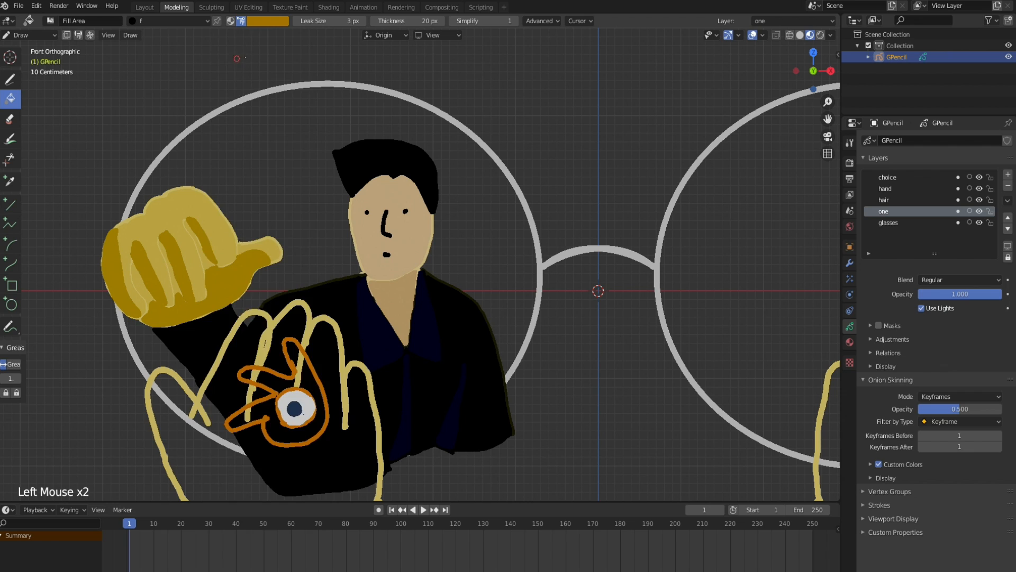
Shade the left side of the man's face and neck in yellow with the pencil and select a golden-orange color
click(267, 21)
click(9, 80)
click(172, 22)
click(158, 45)
click(268, 22)
click(267, 21)
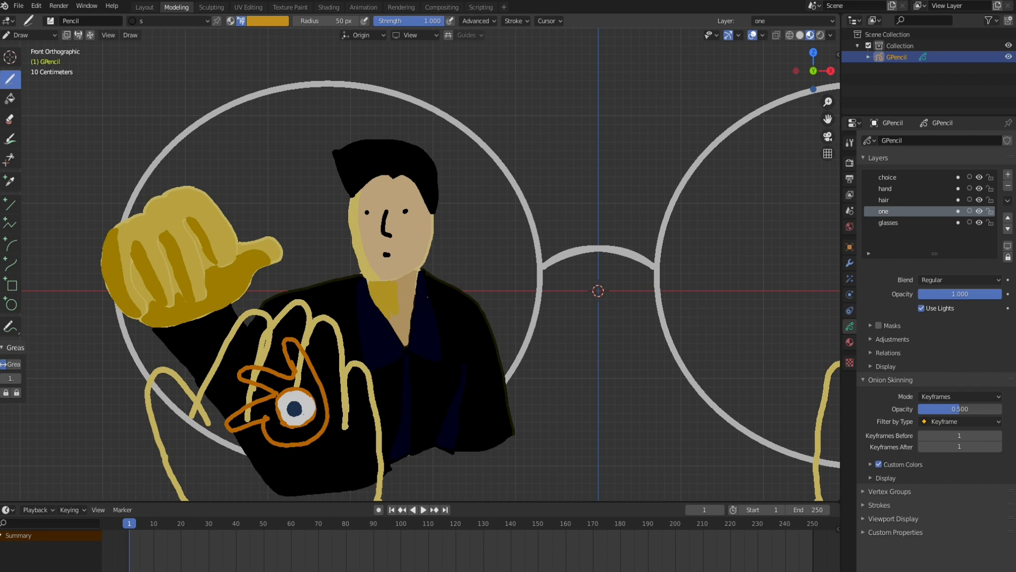
Merge the hair layer down into the one layer and undo the test stroke drawn inside the right lens
ctrl+middle_drag(428, 297, 428, 317)
shift+middle_drag(427, 317, 384, 290)
click(895, 200)
click(1008, 201)
click(945, 297)
drag(633, 271, 649, 278)
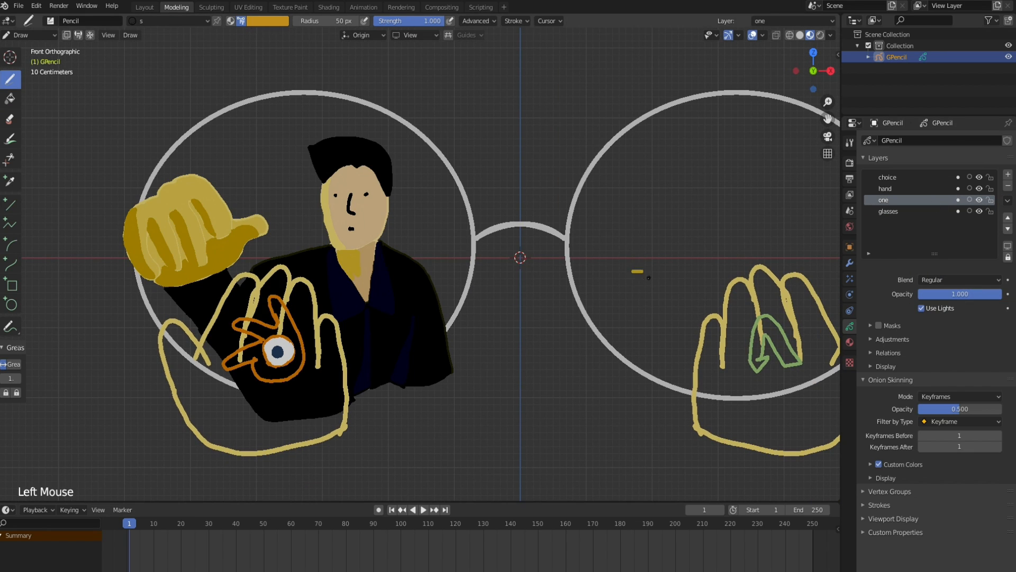
key(super+z)
Add a third Mirror modifier on X, limited to layer one, to copy the man into the right lens
ctrl+middle_drag(648, 278, 649, 296)
shift+middle_drag(649, 296, 592, 298)
click(850, 263)
click(947, 141)
click(935, 285)
click(937, 335)
key(super+z)
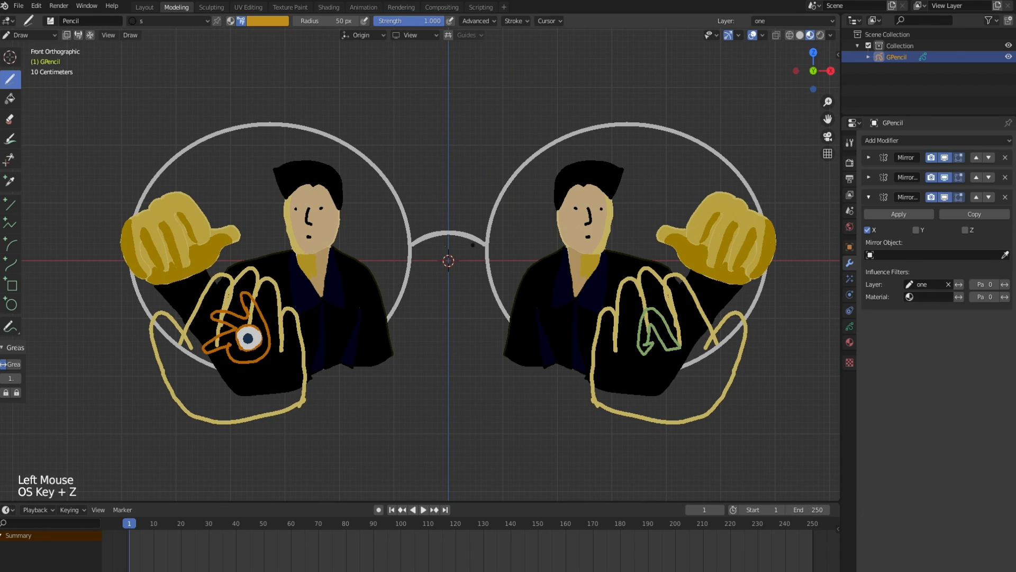
Add an empty as the control object for the man's mirror and move it slightly along positive X
click(29, 35)
click(26, 49)
key(shift+a)
click(495, 329)
click(939, 255)
click(921, 273)
click(481, 265)
key(g)
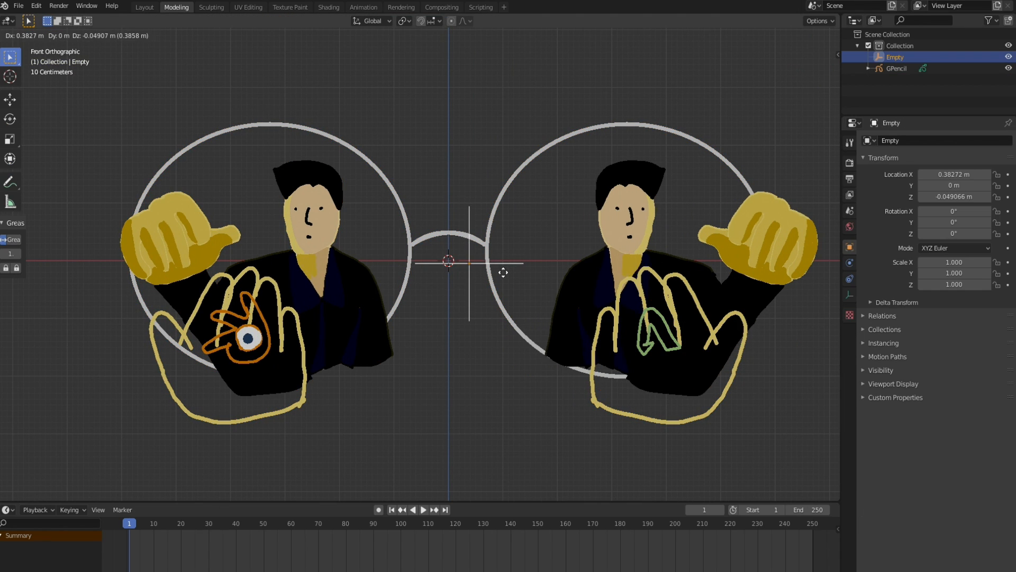
click(506, 272)
click(570, 292)
Replace the man's Mirror modifier with an Array limited to layer one, offset to place the copy in the right lens
click(1005, 197)
click(937, 140)
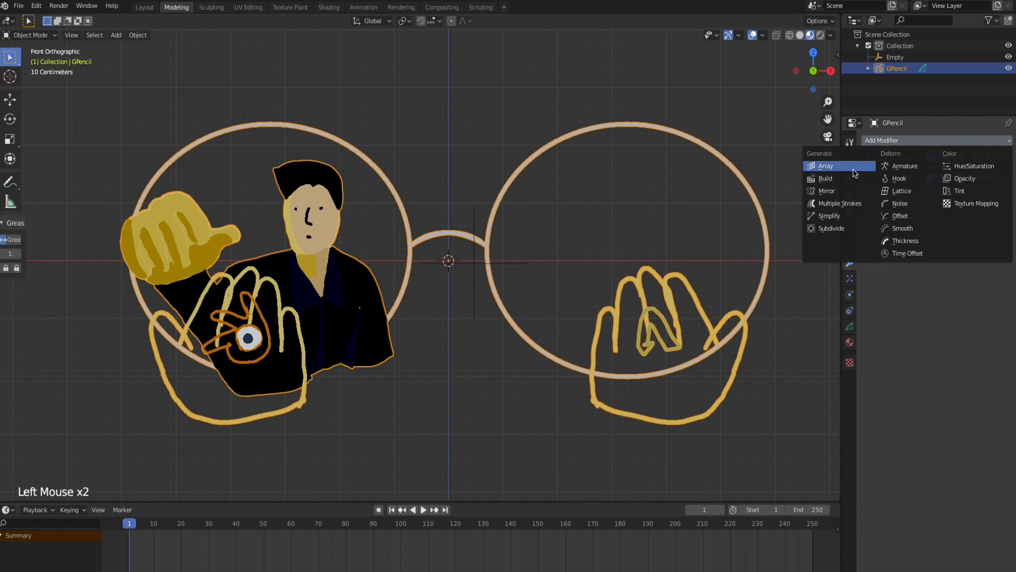
click(837, 167)
click(943, 242)
click(868, 242)
drag(898, 255, 955, 255)
click(869, 197)
Move the glasses layer to the top of the layer stack
click(850, 326)
click(850, 343)
click(850, 326)
click(932, 212)
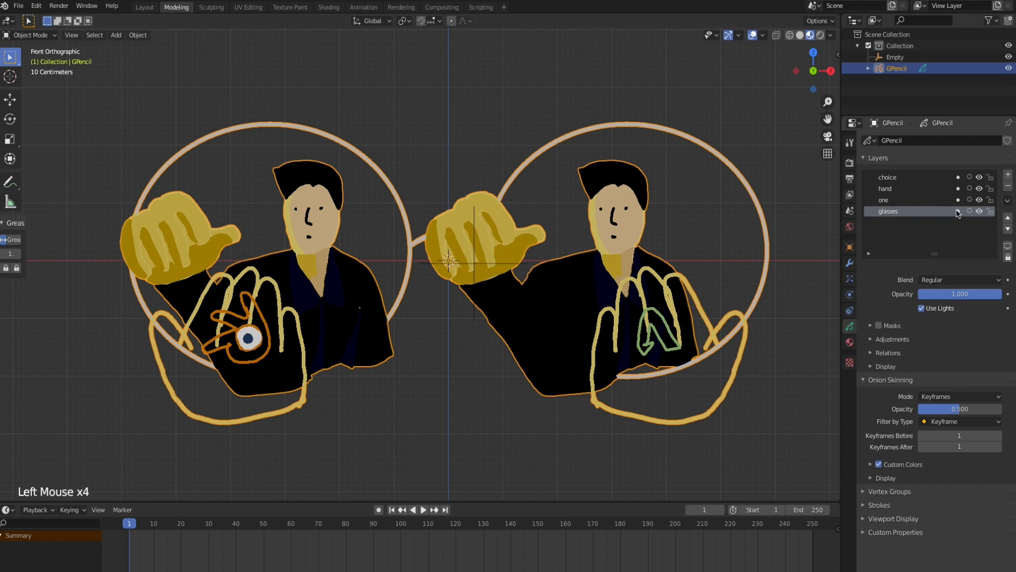
click(1008, 215)
click(1008, 215)
click(1008, 215)
Enter Draw mode, make the glasses frame black, and show the choice and one layers
click(849, 343)
click(33, 35)
click(48, 86)
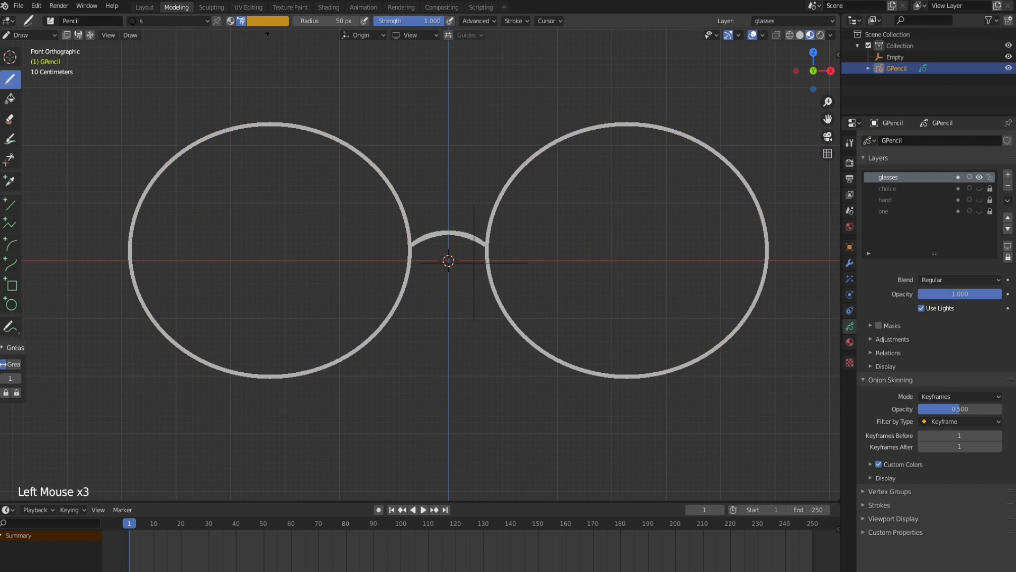
click(980, 189)
click(979, 211)
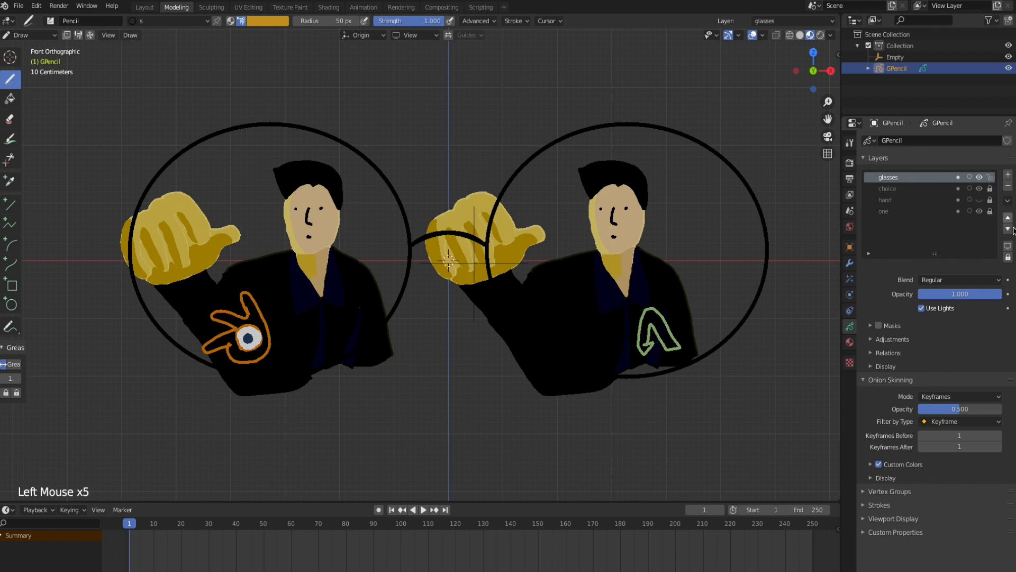
click(979, 211)
Make the hand layer active, visible and unlocked with all other layers hidden
click(885, 200)
click(1008, 246)
click(980, 200)
click(990, 200)
Fill both open hands with yellow using the Fill tool and material f
click(272, 22)
click(282, 337)
click(10, 99)
click(169, 21)
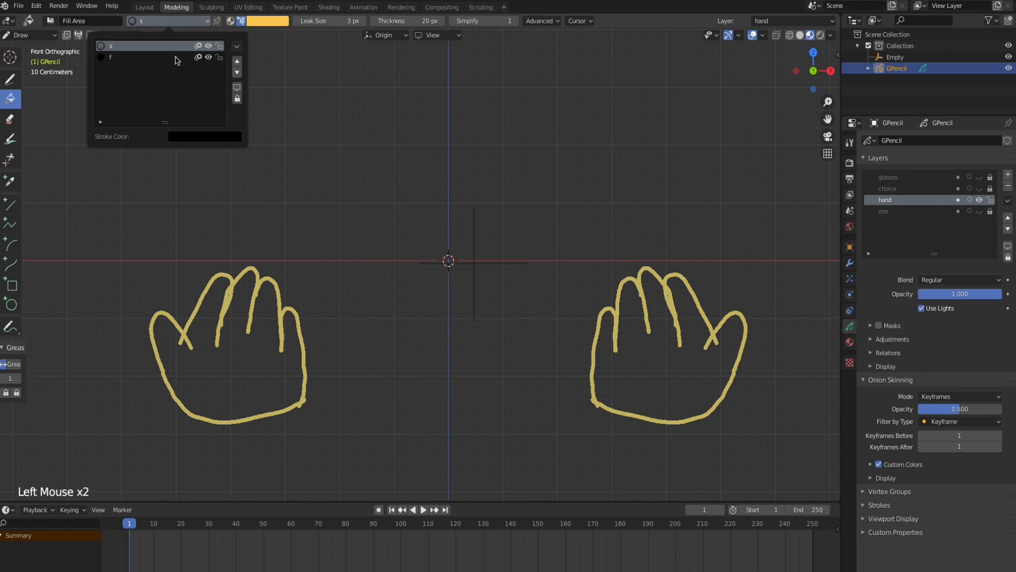
click(177, 58)
click(251, 358)
key(super+z)
click(268, 21)
click(252, 357)
click(249, 360)
click(667, 360)
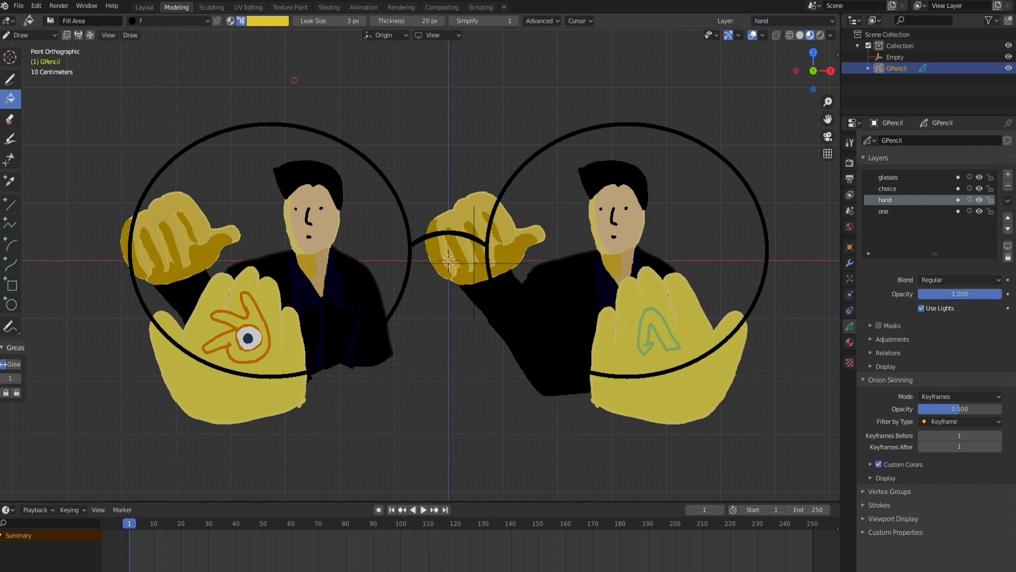
Draw the creases between the open hand's fingers in dark yellow with the pencil and material s
shift+middle_drag(423, 265, 477, 239)
super+middle_drag(476, 239, 476, 212)
click(10, 80)
click(169, 21)
click(177, 47)
click(267, 21)
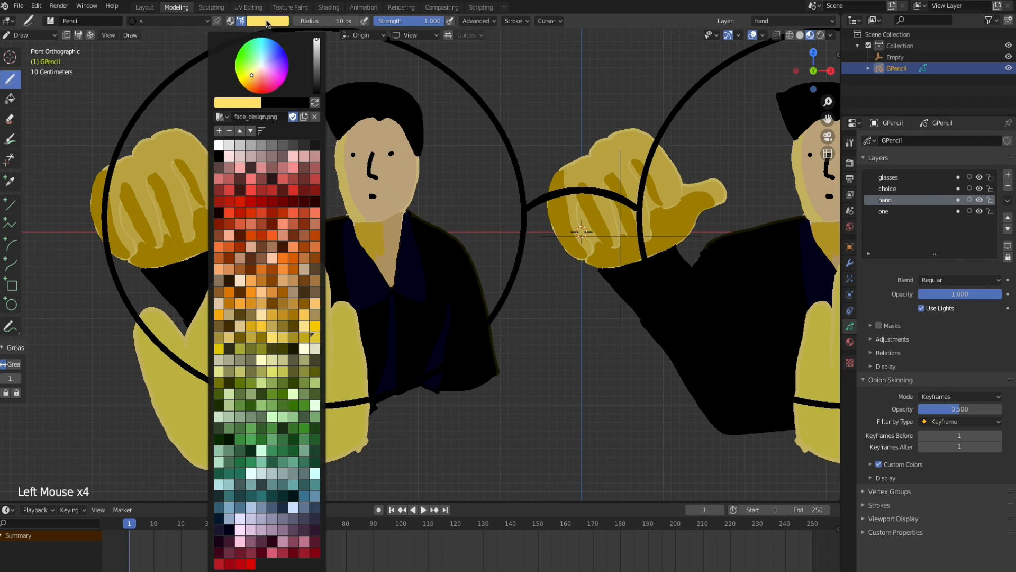
click(282, 348)
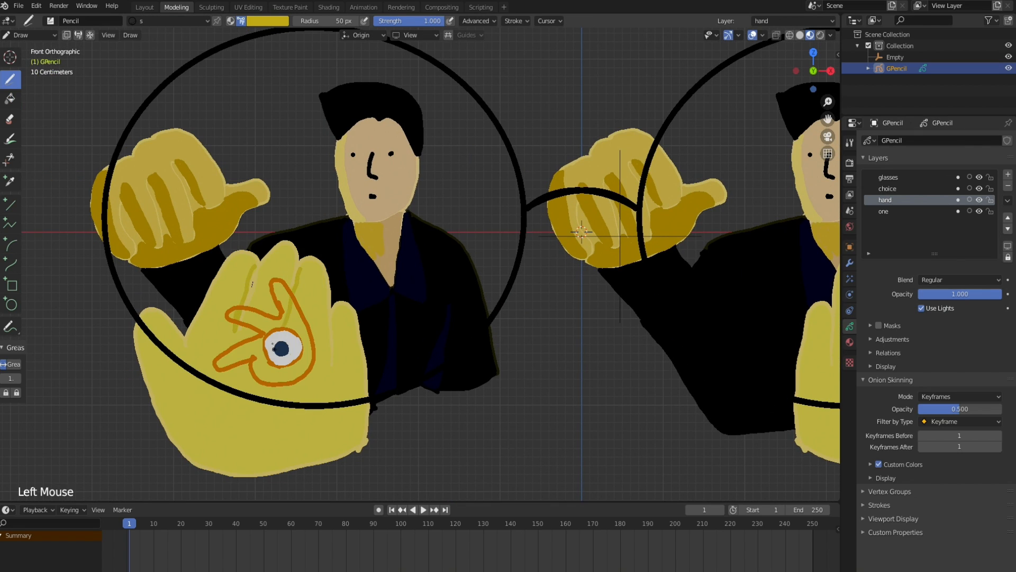
Isolate the choice layer and set the Fill tool to material f
click(888, 189)
click(1008, 245)
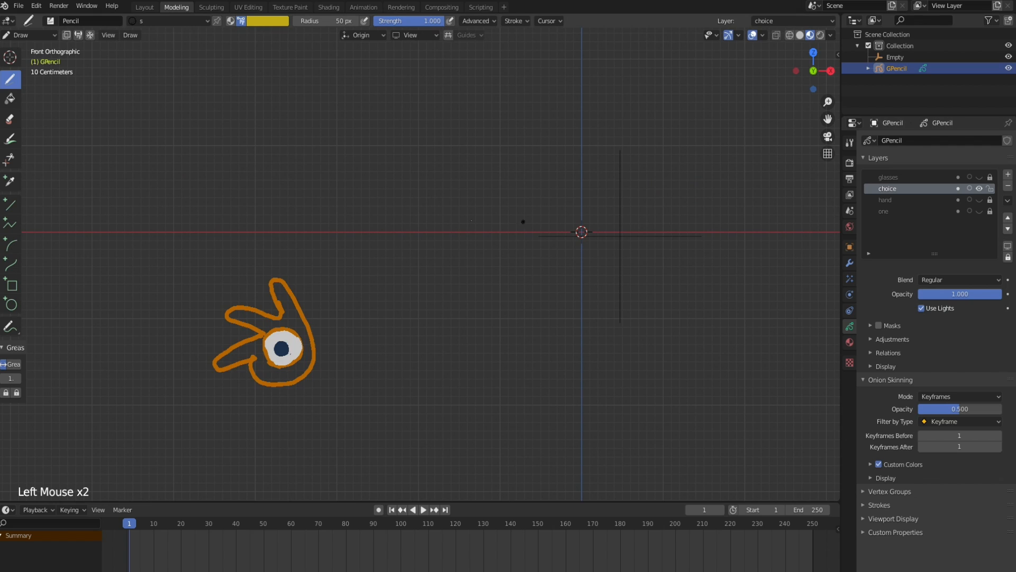
click(10, 99)
click(169, 21)
click(177, 57)
Try to fill the Blender logo with different shades of orange
key(super+z)
click(268, 21)
click(258, 258)
click(307, 350)
click(267, 21)
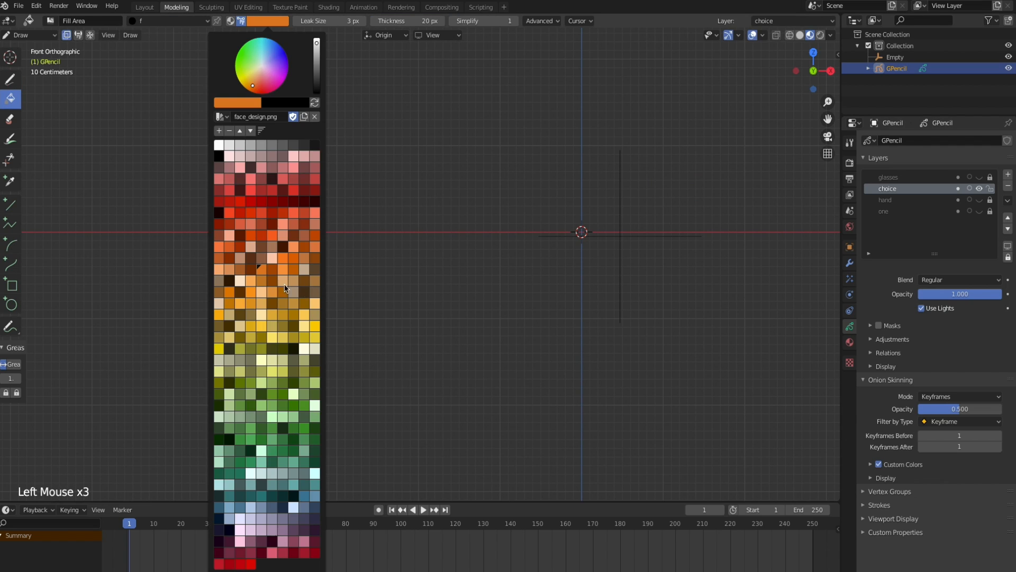
click(283, 258)
click(267, 22)
click(304, 269)
Undo the earlier logo fills and fill the Blender logo's body with orange, drawing strokes on the back
click(66, 35)
key(super+z)
key(super+z)
key(super+z)
key(super+z)
key(super+z)
key(super+z)
key(super+z)
click(268, 22)
click(229, 292)
click(305, 347)
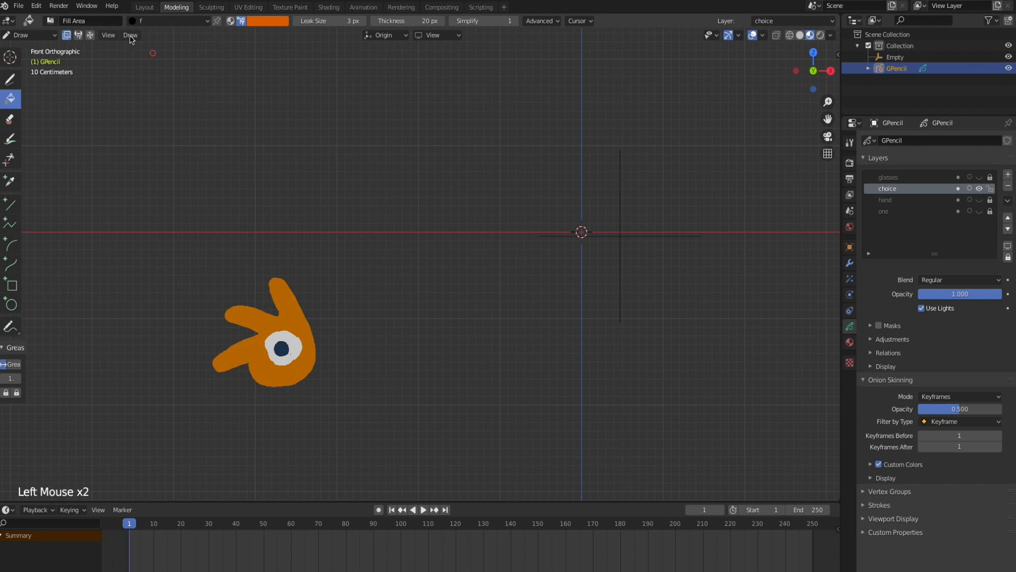
Touch up the logo's eye in white with the pencil and material s, and show all layers
click(10, 79)
click(170, 21)
click(177, 47)
click(267, 21)
click(219, 145)
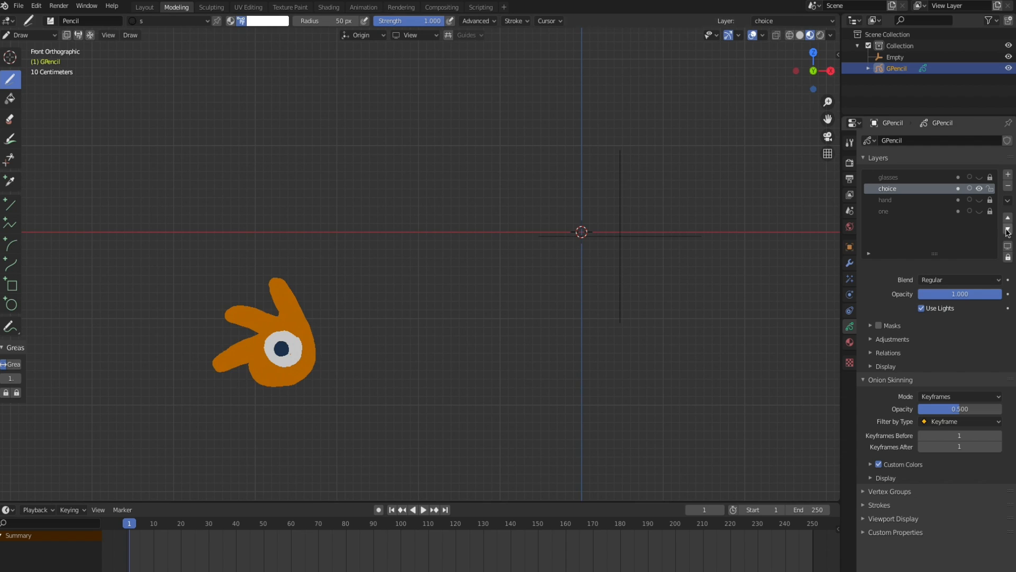
click(1008, 245)
Color the left leg of the arrow-shaped logo on the right-hand palm in dark yellow
super+middle_drag(789, 255, 793, 313)
shift+middle_drag(793, 313, 624, 333)
super+middle_drag(797, 281, 800, 245)
shift+middle_drag(800, 246, 723, 230)
click(268, 21)
click(240, 349)
super+middle_drag(562, 339, 561, 297)
shift+middle_drag(561, 328, 462, 267)
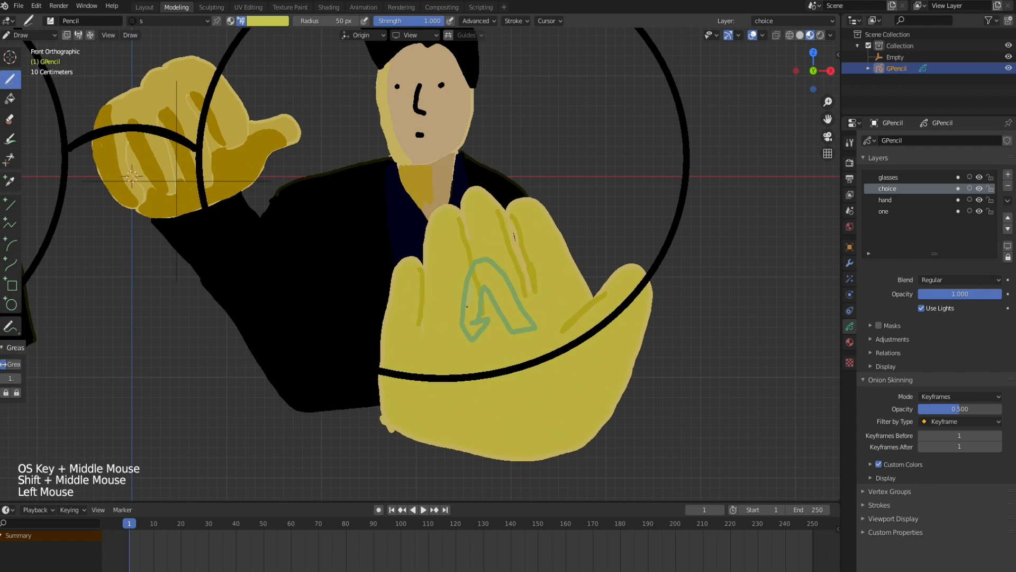
click(267, 21)
click(261, 349)
drag(471, 285, 465, 319)
Paint the right leg of the arrow-shaped logo teal
click(267, 21)
click(265, 223)
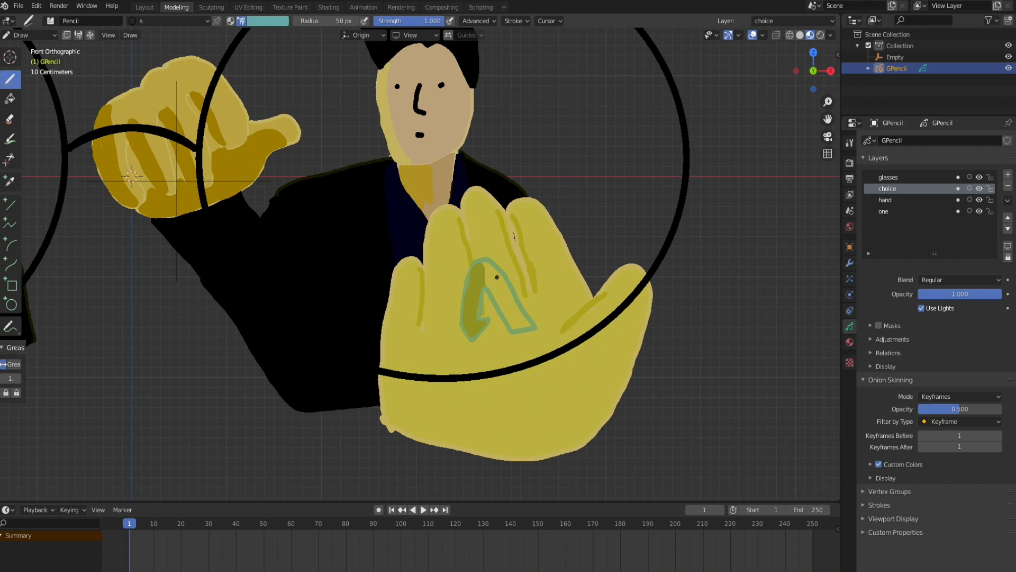
super+middle_drag(518, 317, 521, 402)
mouse_move(522, 312)
shift+middle_down()
mouse_move(612, 268)
mouse_move(582, 233)
shift+middle_up()
Switch to Object Mode and examine the whole illustration
click(30, 35)
click(31, 59)
click(567, 267)
click(31, 35)
click(31, 48)
click(639, 288)
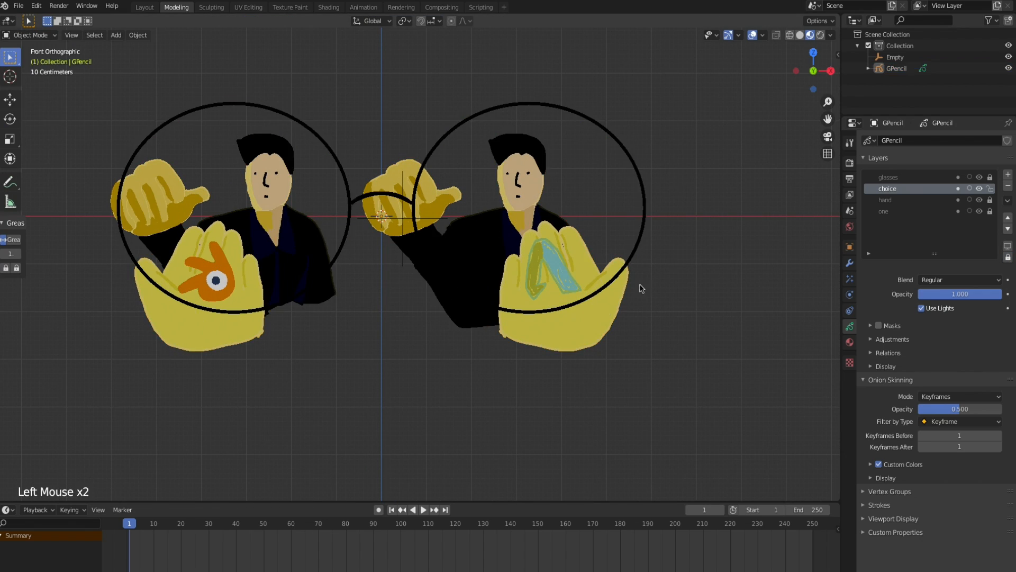
shift+middle_drag(638, 265, 608, 278)
click(608, 278)
Return to Draw mode and paint over the arrow-shaped logo's left leg in green
click(31, 35)
click(32, 86)
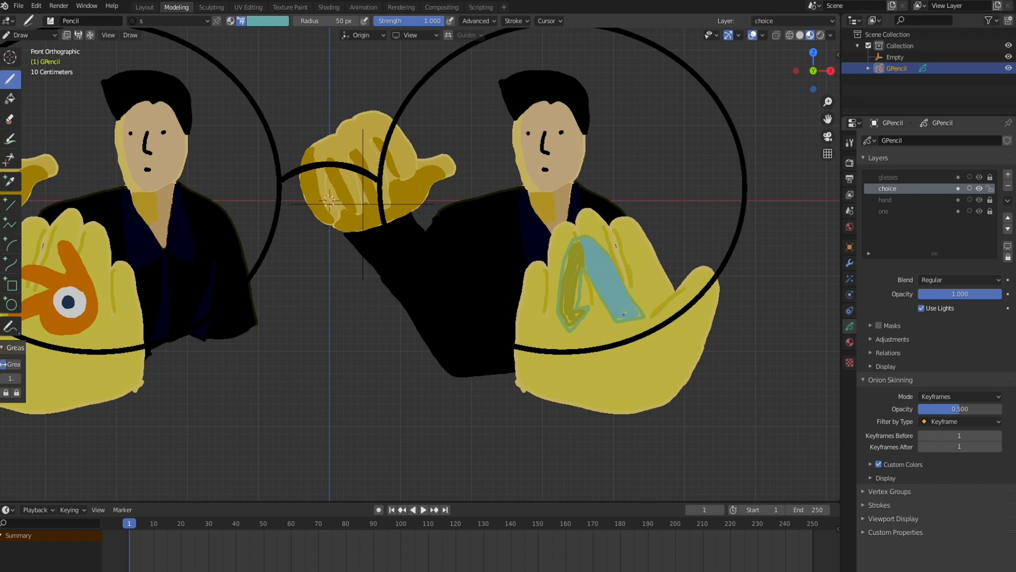
click(280, 22)
click(269, 386)
drag(573, 255, 560, 308)
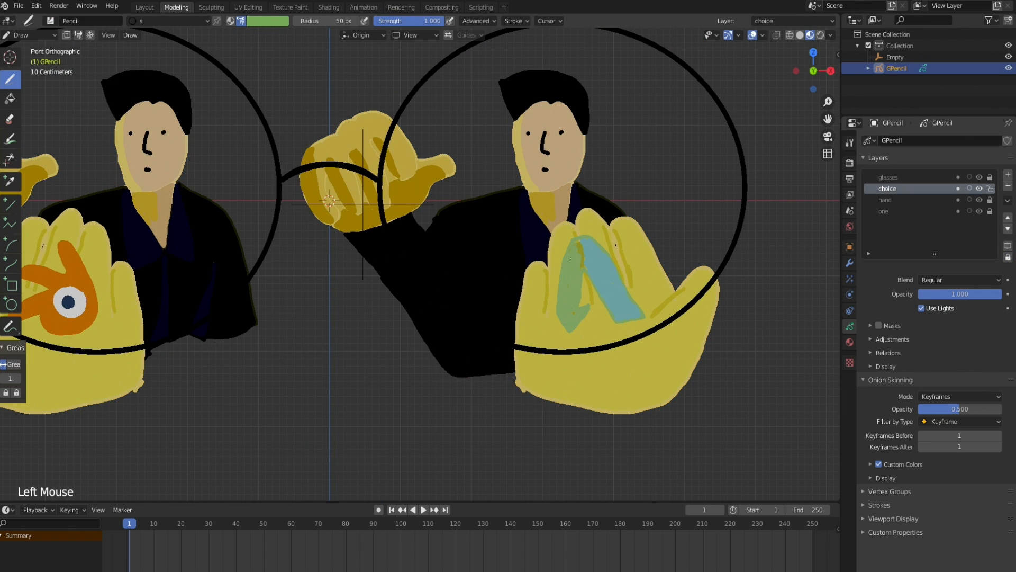
Return to Object Mode and add a layer named chair at the bottom of the layer stack
super+middle_drag(584, 258, 582, 339)
shift+middle_drag(583, 270, 622, 278)
super+middle_drag(622, 278, 621, 267)
click(30, 35)
click(31, 47)
click(669, 286)
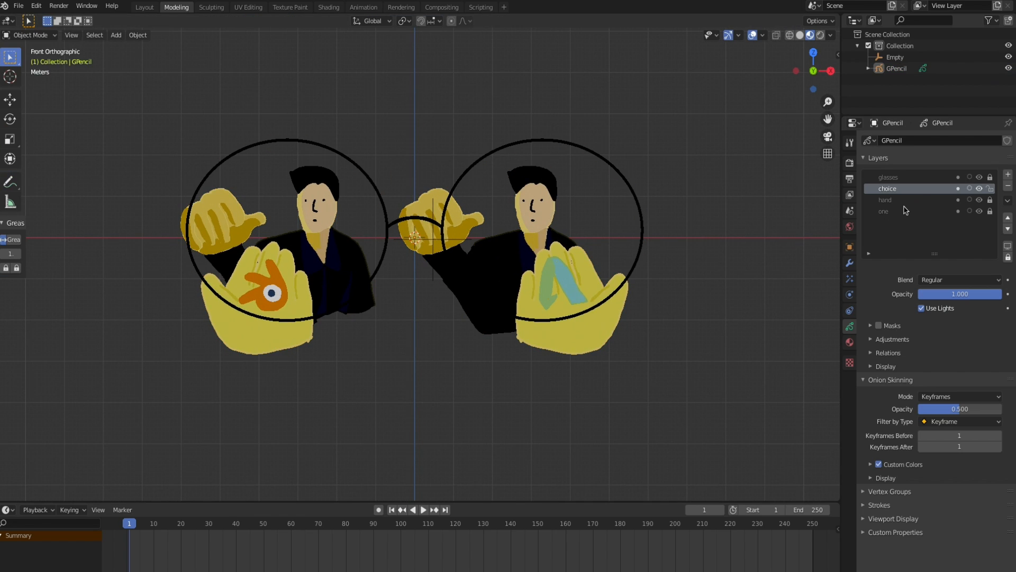
text(chair)
key(Return)
Draw the chair backrest's outline behind the left man in dark orange on the chair layer
click(33, 35)
click(37, 85)
click(270, 21)
click(289, 275)
drag(243, 206, 271, 202)
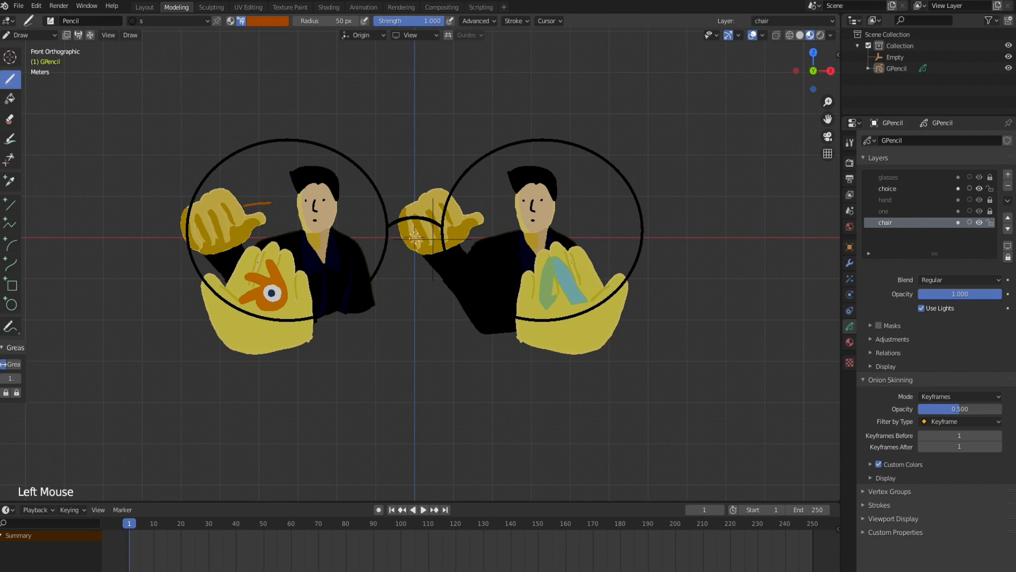
Isolate the chair layer and fill the backrest with dark orange using material f
click(10, 99)
click(171, 21)
click(154, 51)
click(269, 21)
key(super+z)
click(1008, 246)
click(244, 270)
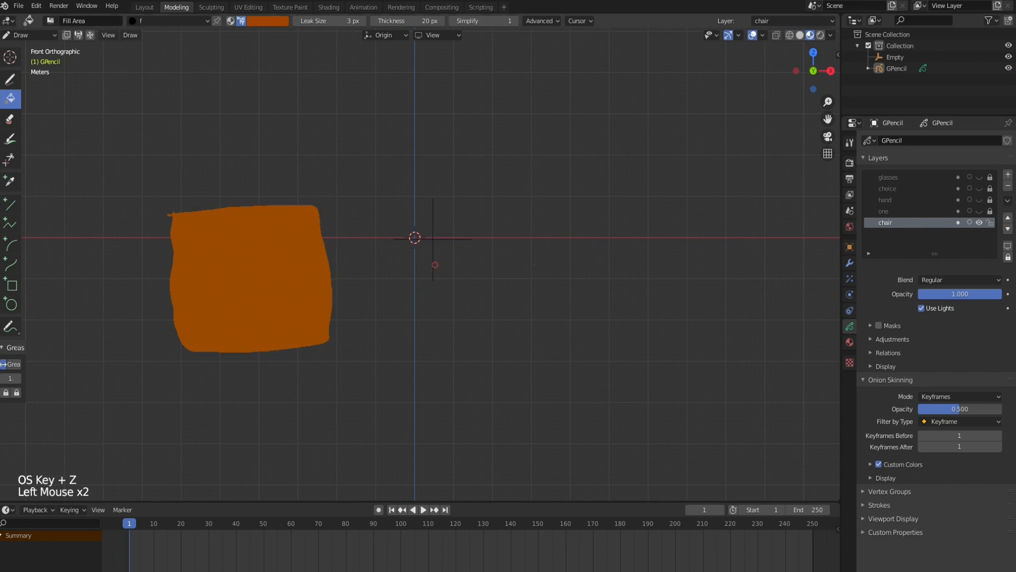
Show all layers and draw round dark brown buttons across the chair's backrest with the pencil
click(1008, 246)
scroll(433, 239, up, 1)
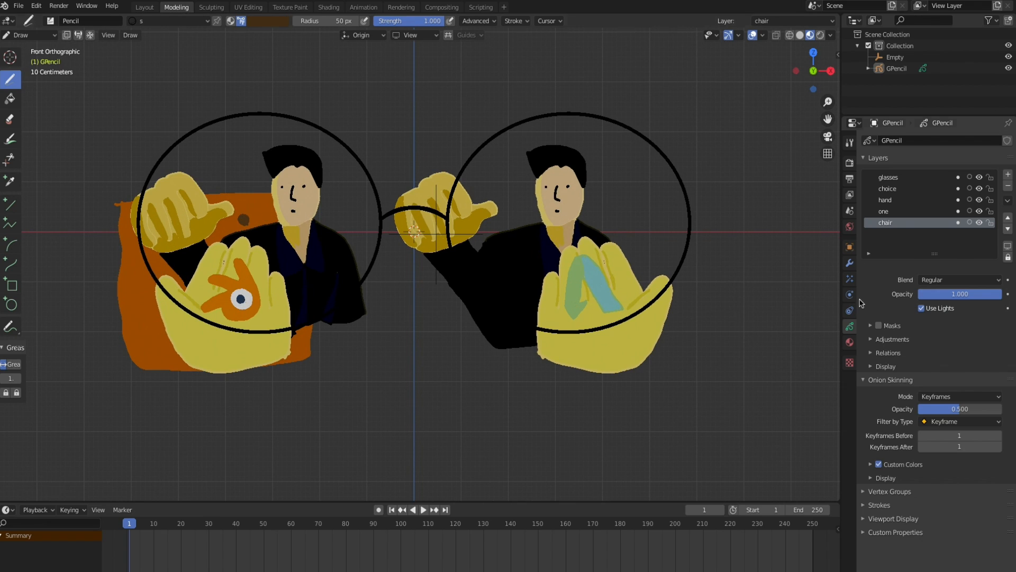
click(233, 196)
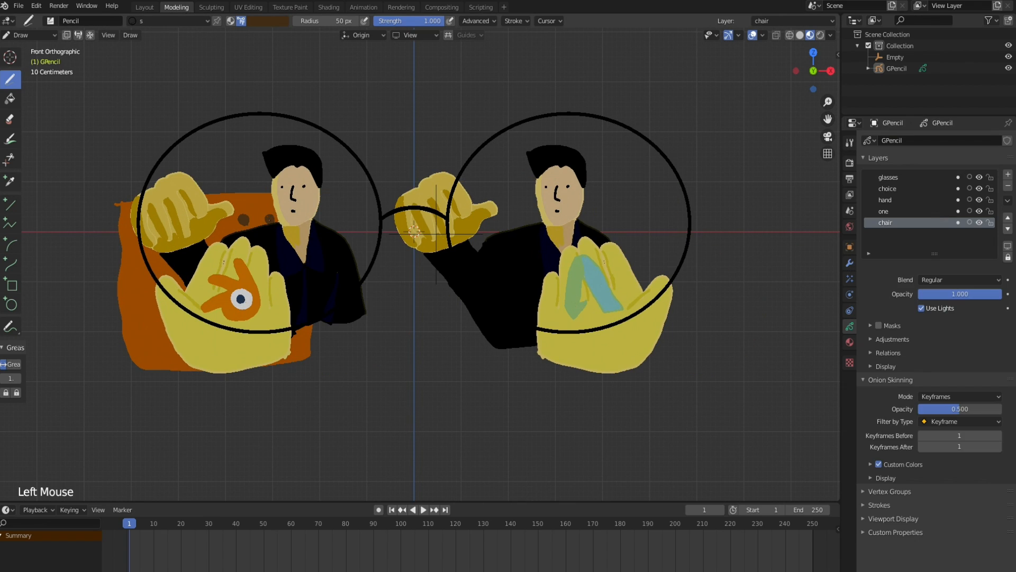
click(269, 21)
mouse_move(225, 227)
mouse_down()
mouse_move(273, 199)
mouse_move(240, 203)
mouse_up()
click(296, 291)
drag(263, 198, 272, 201)
right_click(265, 201)
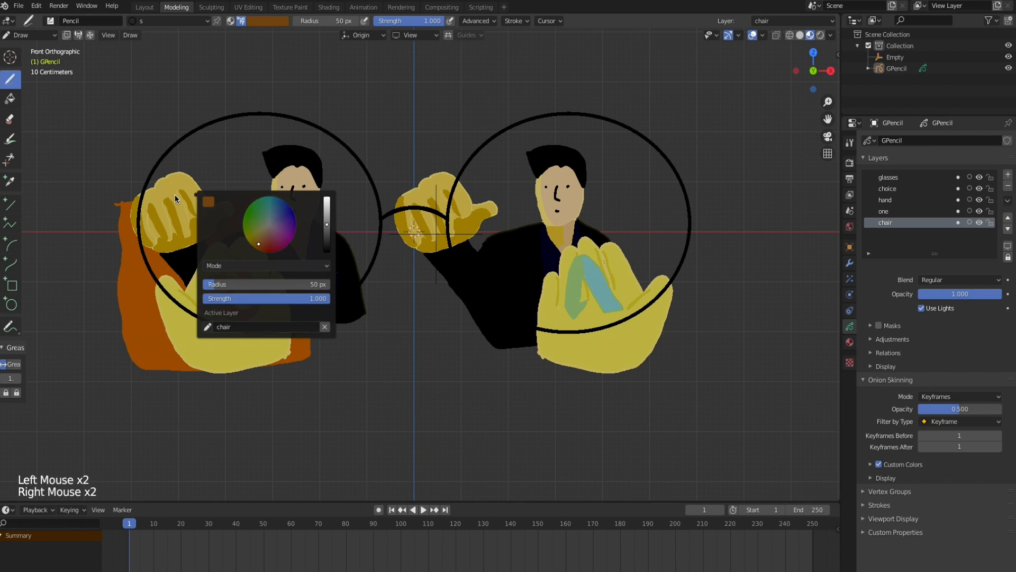
Outline a large background shape behind the left lens on a new bottom layer named bg and fill it with dark brown
click(269, 22)
click(319, 269)
drag(120, 202, 244, 103)
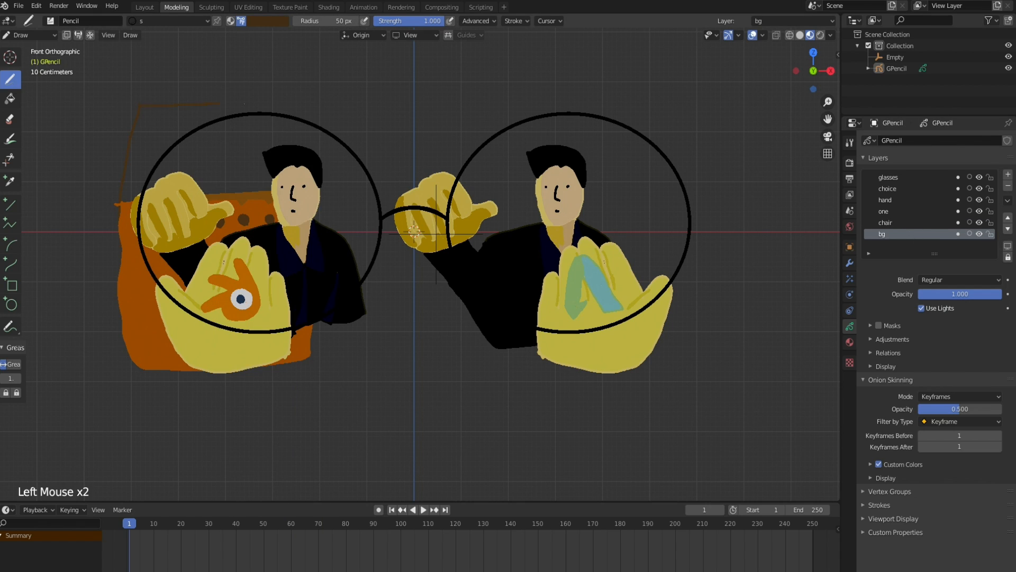
click(10, 99)
click(269, 21)
click(319, 269)
click(370, 141)
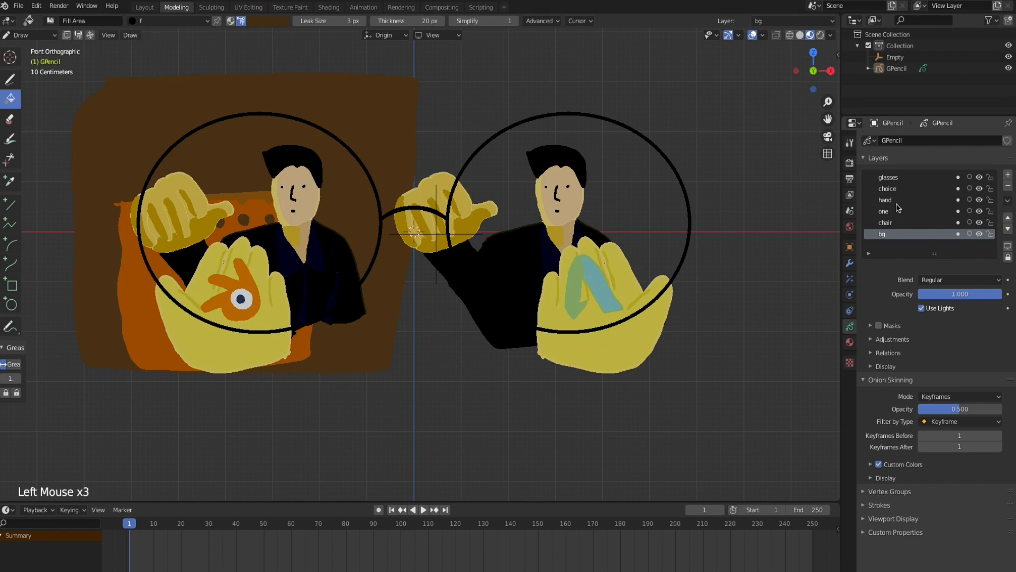
Try to mirror the chair with a Mirror modifier limited to the chair layer
click(32, 34)
click(33, 48)
click(850, 263)
click(883, 140)
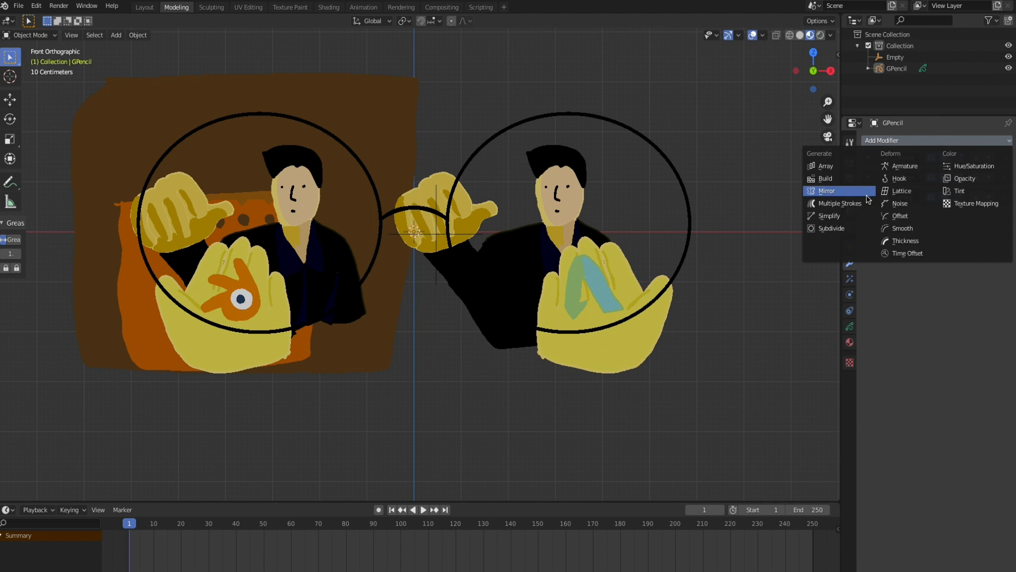
click(868, 199)
click(927, 304)
click(941, 327)
Add another Mirror modifier to the Grease Pencil object and limit it to the bg layer
click(948, 141)
click(872, 198)
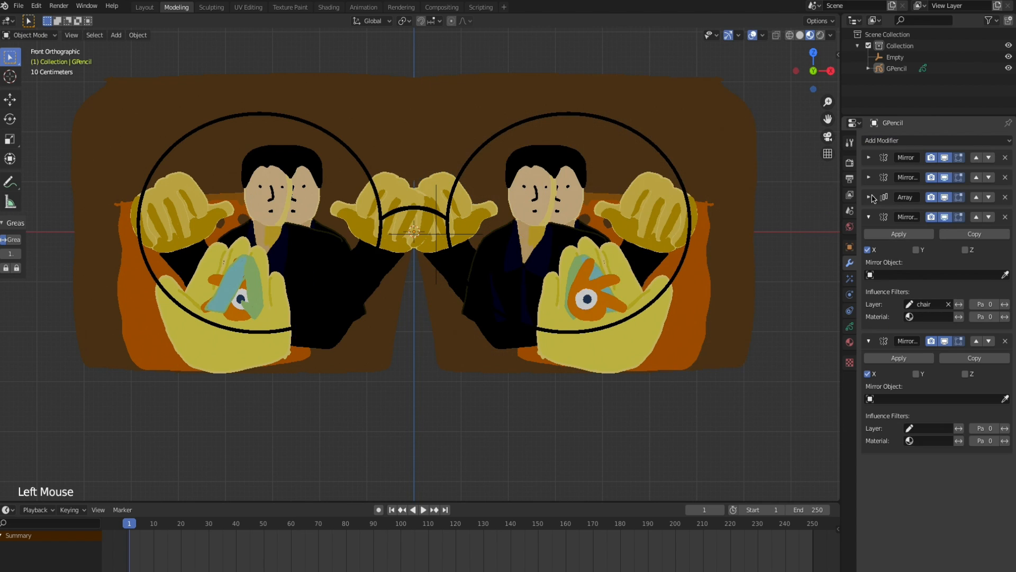
click(927, 428)
click(935, 443)
Replace the chair's Mirror modifier with an Array limited to the chair layer, using a constant X offset of 5.63 m
super+middle_drag(606, 292, 608, 287)
shift+middle_drag(608, 287, 616, 308)
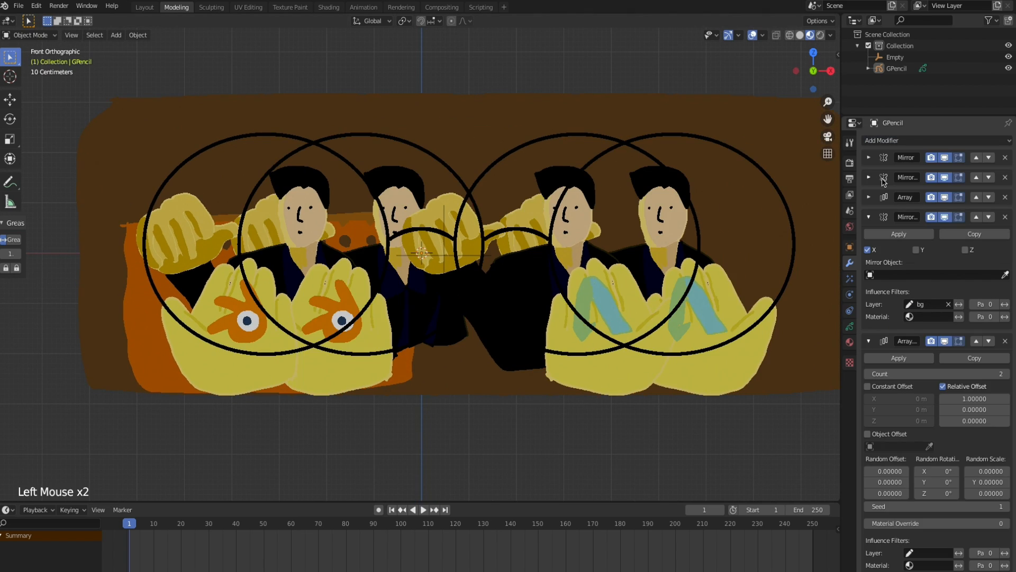
click(927, 553)
click(908, 454)
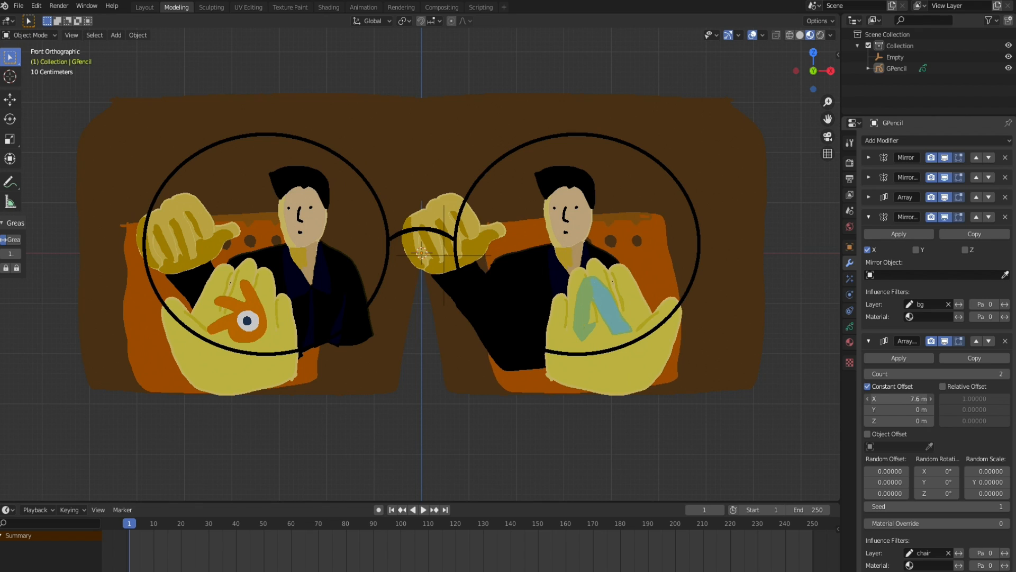
drag(900, 399, 848, 401)
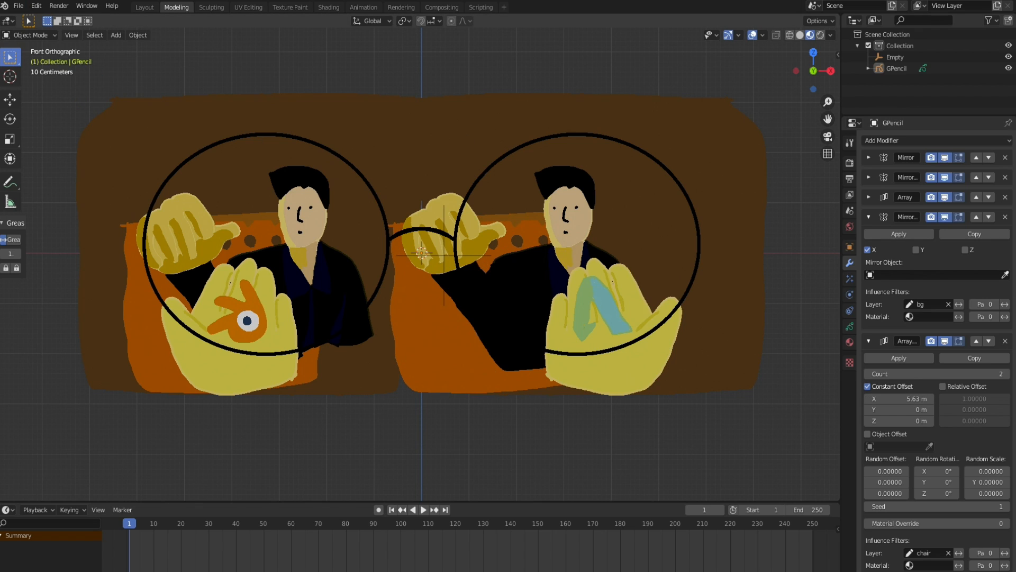
Add a new layer named Mask and hide every other layer except glasses
double_click(850, 326)
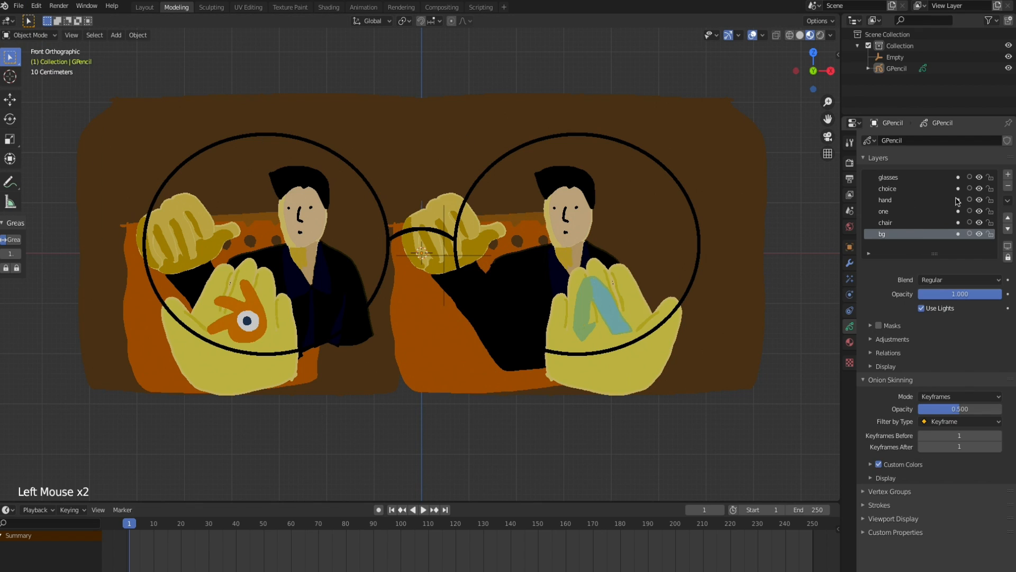
click(1008, 175)
double_click(912, 177)
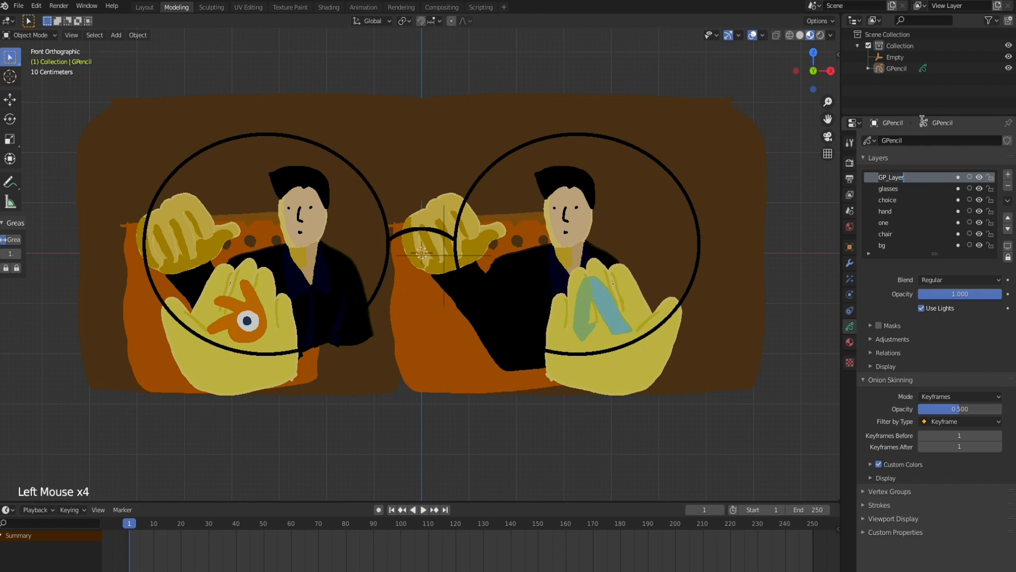
click(1010, 246)
click(980, 188)
Fill the left lens with white on the Mask layer and undo the extra fill made in the right lens
click(31, 35)
click(24, 85)
click(241, 21)
click(212, 196)
click(551, 156)
key(super+z)
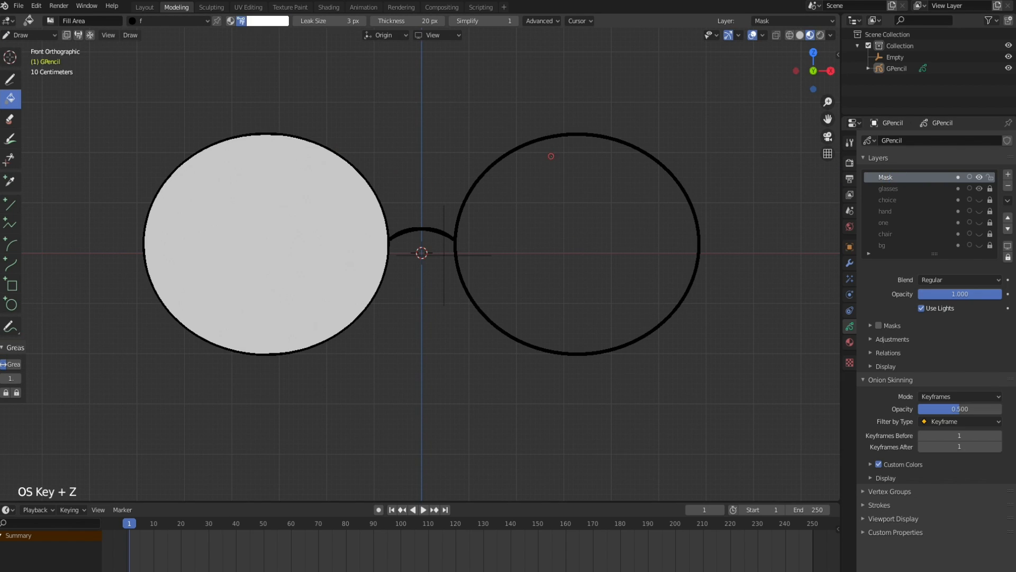
Show all layers with Mask at the bottom of the stack, and enable masks on layer one
drag(979, 200, 979, 245)
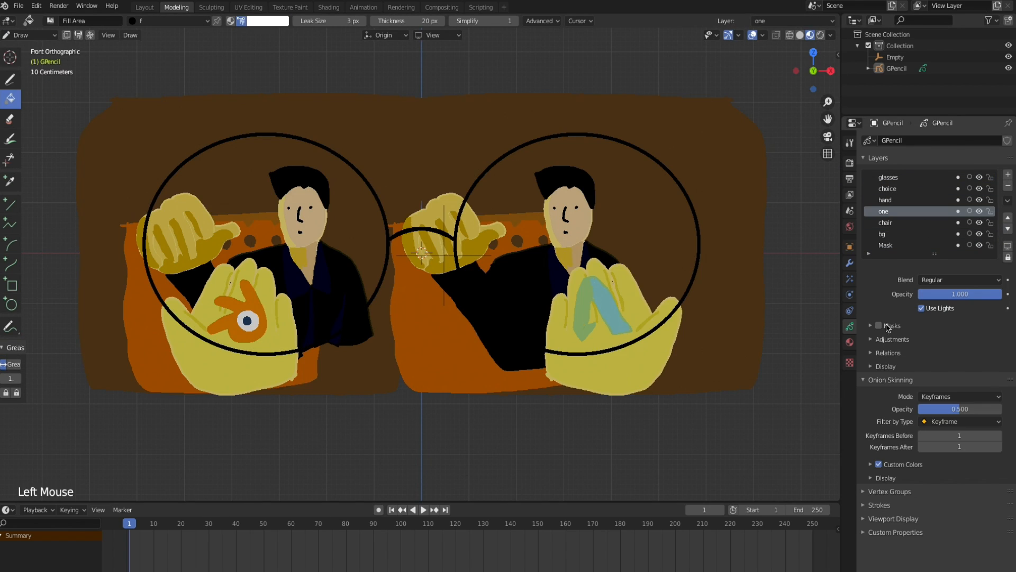
click(888, 329)
click(1009, 345)
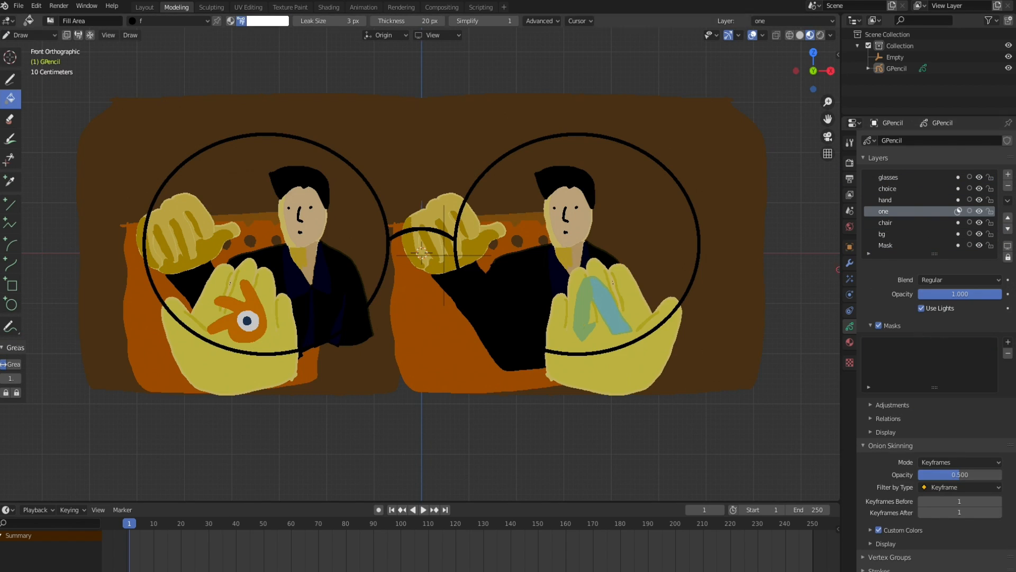
Try to apply the Grease Pencil object's modifiers one after another
click(850, 263)
click(869, 216)
click(869, 237)
click(869, 158)
click(906, 175)
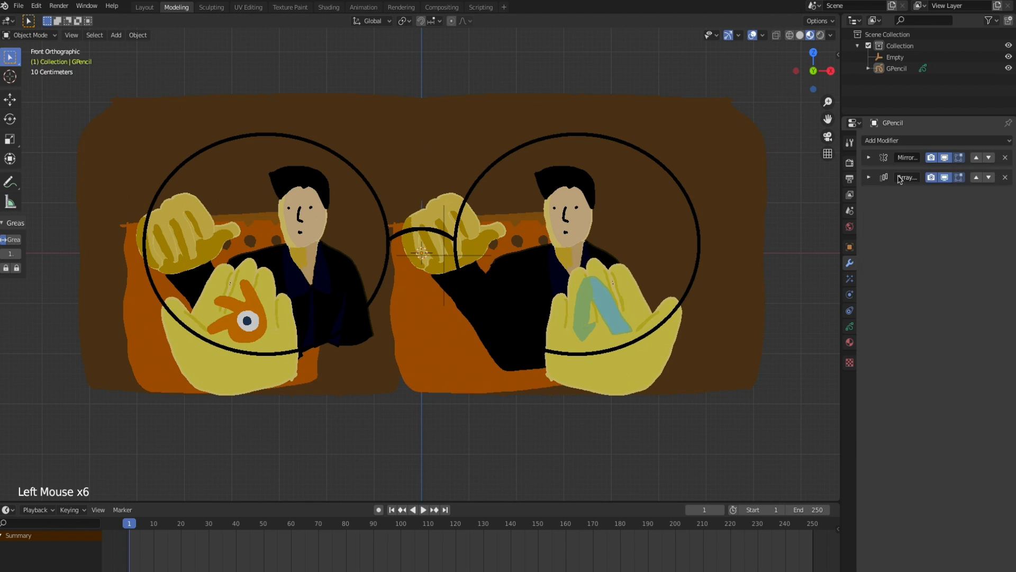
click(869, 157)
click(899, 175)
click(869, 157)
click(899, 175)
Undo the applied modifiers until the full modifier stack is restored
click(850, 326)
key(super+z)
key(super+z)
key(super+z)
key(super+z)
key(super+z)
key(super+z)
key(super+z)
key(super+z)
click(850, 264)
key(super+z)
key(super+z)
key(super+z)
key(super+z)
key(super+z)
key(super+z)
key(super+z)
key(super+z)
key(super+z)
key(super+z)
key(super+z)
key(super+z)
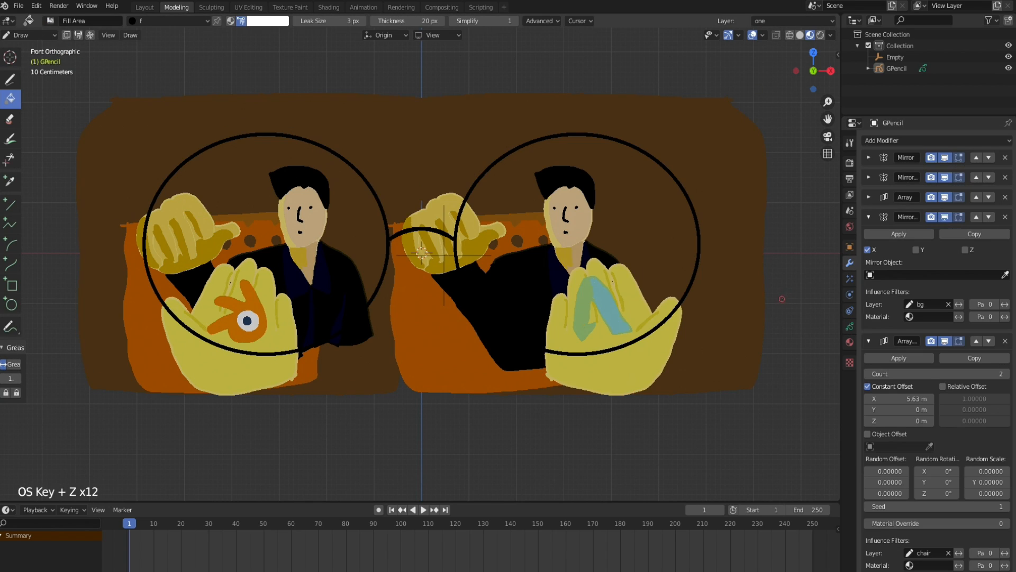
Bring the Mask layer to the top in Object Mode and add a Mirror modifier limited to the Mask layer
click(30, 35)
click(31, 47)
click(849, 326)
click(850, 263)
click(850, 327)
click(1008, 217)
click(849, 263)
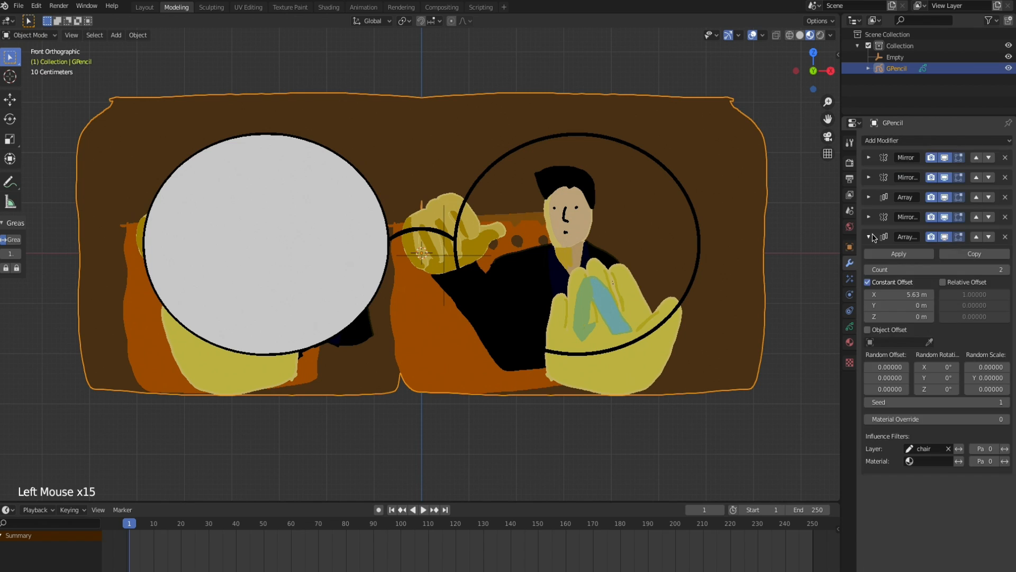
click(935, 140)
click(826, 189)
click(927, 345)
Move the Mask layer to the bottom of the layer stack and enable its masks option
click(849, 327)
click(1008, 229)
click(1008, 229)
click(1008, 229)
click(1008, 229)
click(1008, 229)
click(1008, 229)
click(879, 326)
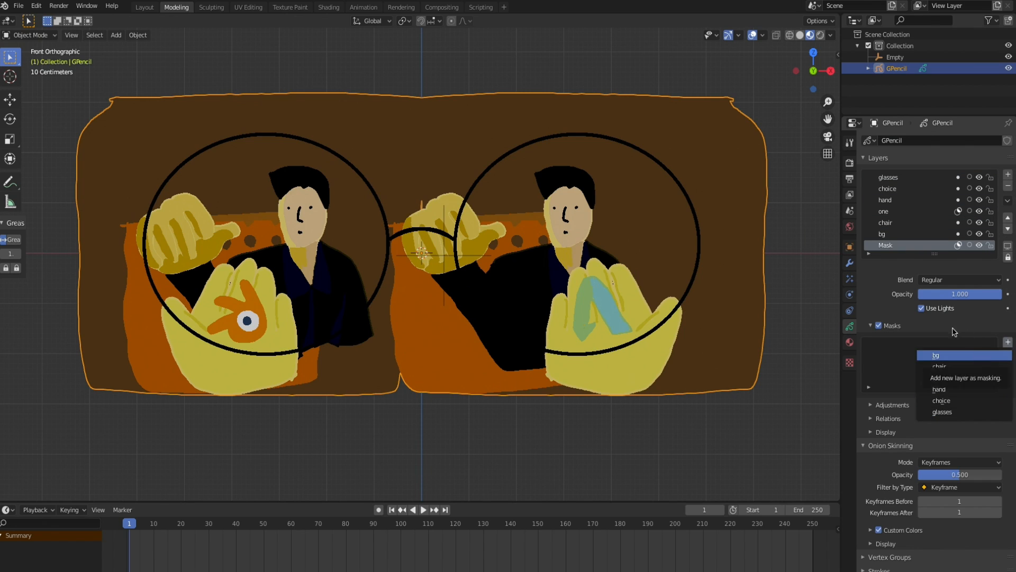
Enable masks on the one, hand and chair layers and assign Mask as their masking layer
click(894, 212)
click(1008, 342)
click(948, 355)
click(894, 200)
click(879, 325)
click(1008, 342)
click(947, 356)
click(982, 353)
Enable masks on the bg layer and assign Mask as its masking layer
click(911, 234)
click(878, 326)
click(1008, 342)
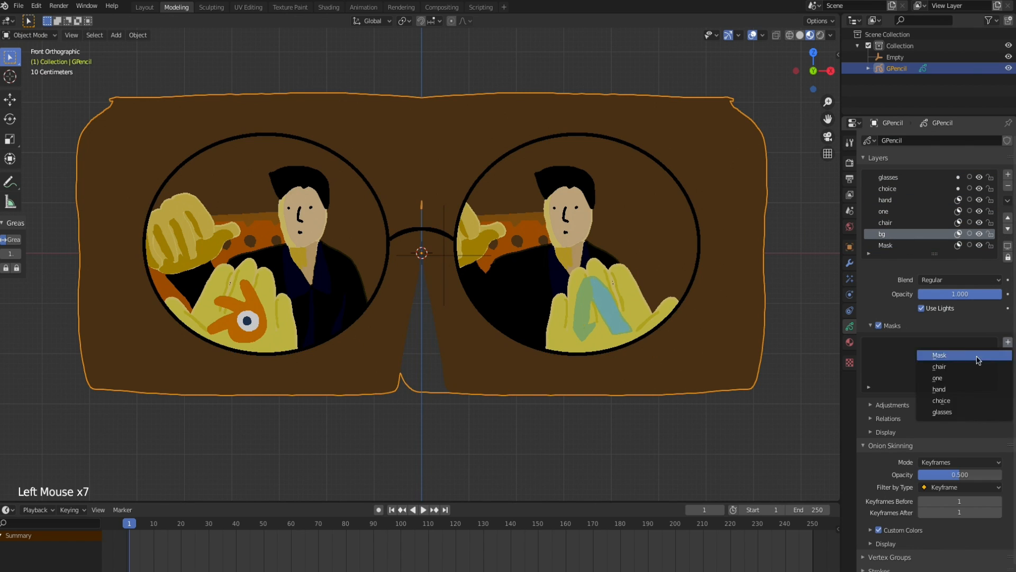
click(977, 355)
Switch the viewport to Rendered shading and save the file
click(715, 186)
key(z)
click(757, 236)
click(18, 6)
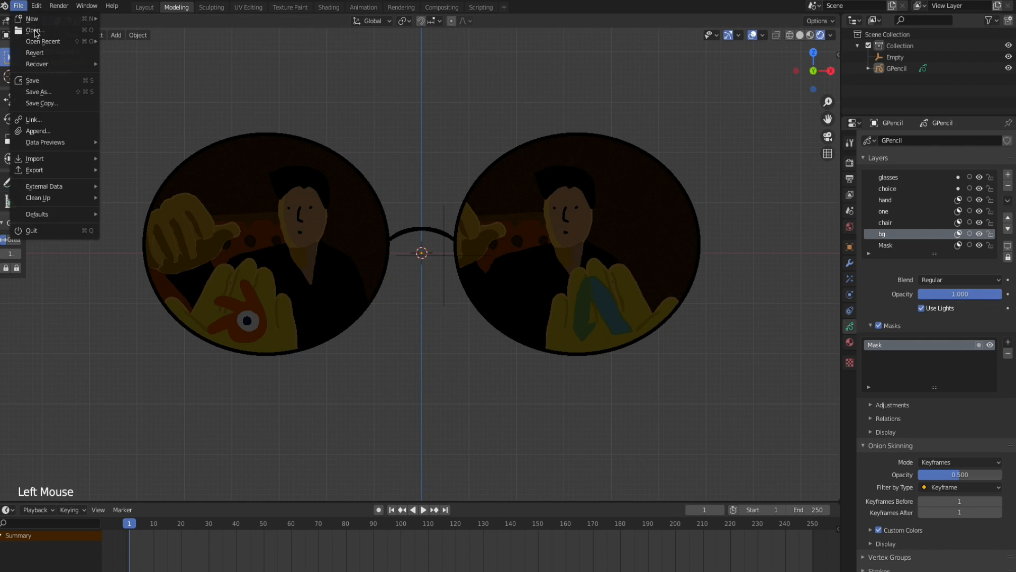
click(30, 80)
Turn off masks on the hand, one, chair, bg and Mask layers, and disable Use Lights on the choice layer
drag(959, 245, 959, 200)
key(z)
click(731, 322)
key(z)
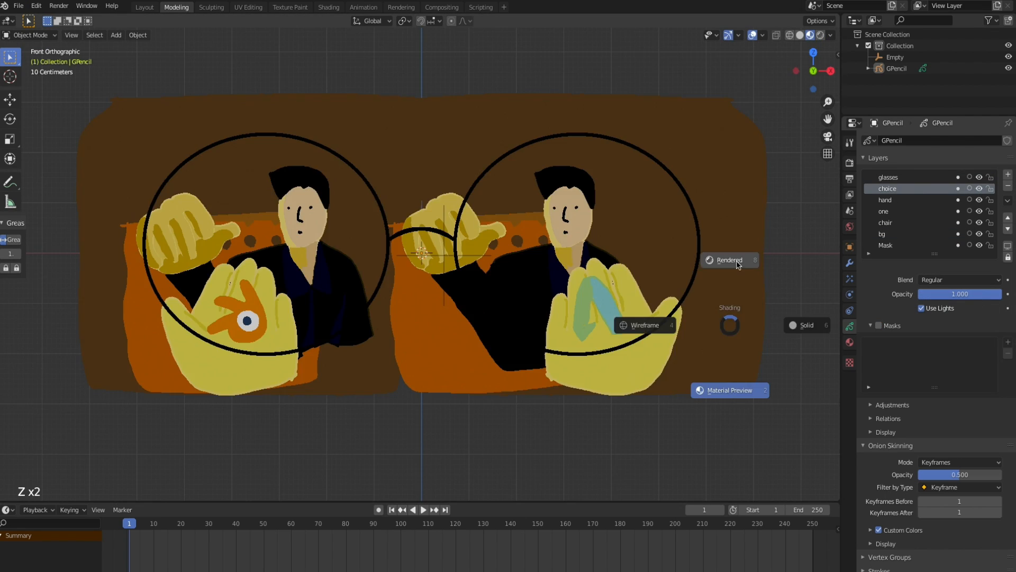
click(738, 264)
click(921, 308)
click(910, 200)
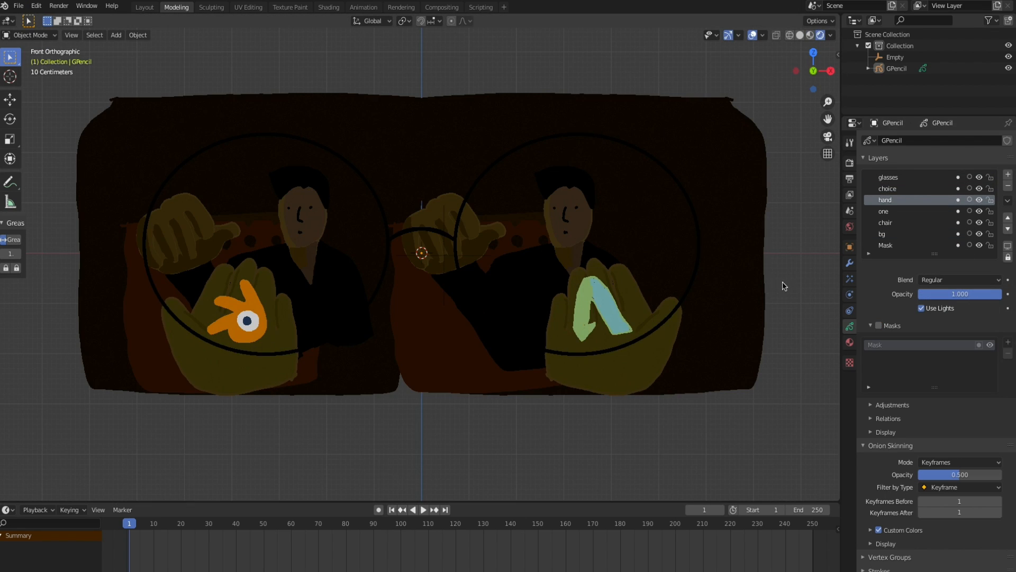
Add a point light to the scene and set its power to 222.1 W
shift+middle_drag(785, 286, 760, 317)
ctrl+middle_drag(677, 212, 675, 260)
key(shift+a)
click(733, 271)
key(g)
click(749, 143)
mouse_move(960, 214)
mouse_down()
mouse_move(980, 214)
mouse_move(963, 214)
mouse_up()
Position the point light in front of the drawing, just above the glasses' bridge
middle_drag(508, 154, 429, 166)
key(g)
click(392, 183)
key(KP_1)
key(g)
click(415, 224)
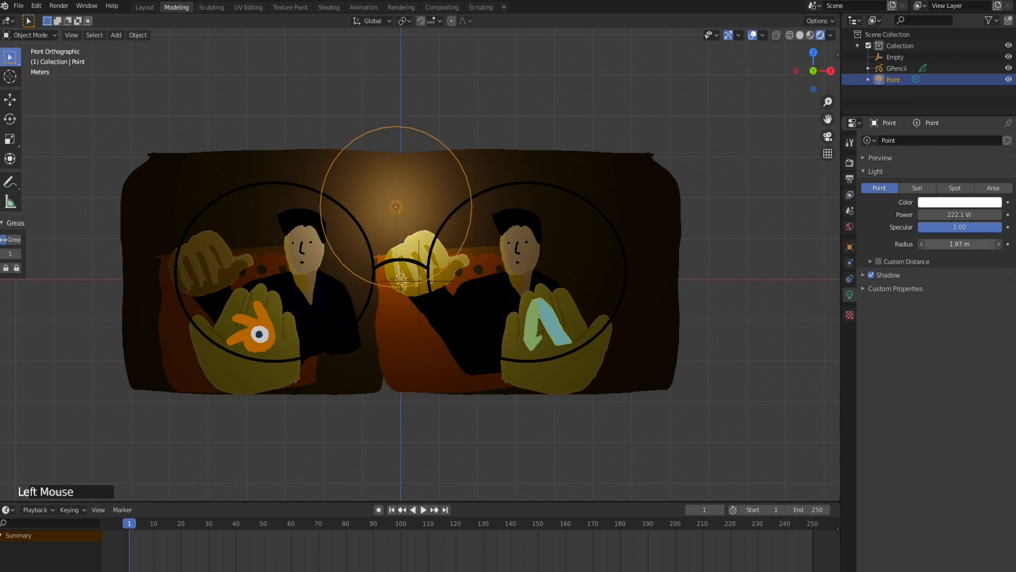
Set the light's radius to 1.51 m and change it to a spot light with a 120° size
drag(960, 244, 936, 244)
click(955, 188)
drag(960, 292, 1000, 292)
Move the spot light high above the middle of the glasses and set its power to 422.1 W
key(g)
click(372, 102)
key(g)
middle_drag(484, 82, 344, 146)
click(313, 111)
key(KP_1)
shift+middle_drag(402, 159, 403, 182)
key(g)
click(530, 211)
drag(960, 214, 960, 189)
Select the Grease Pencil object and turn masks back on for the hand, one, chair, bg and Mask layers
click(897, 68)
click(736, 249)
click(741, 159)
shift+middle_drag(591, 274, 609, 273)
super+middle_drag(609, 273, 609, 260)
shift+middle_drag(614, 262, 665, 281)
click(683, 266)
click(18, 6)
Move the Empty to just below the glasses' bridge
click(450, 280)
key(g)
click(433, 328)
Add a Tint modifier to the Grease Pencil object in Gradient mode, using the Empty as its object
click(697, 274)
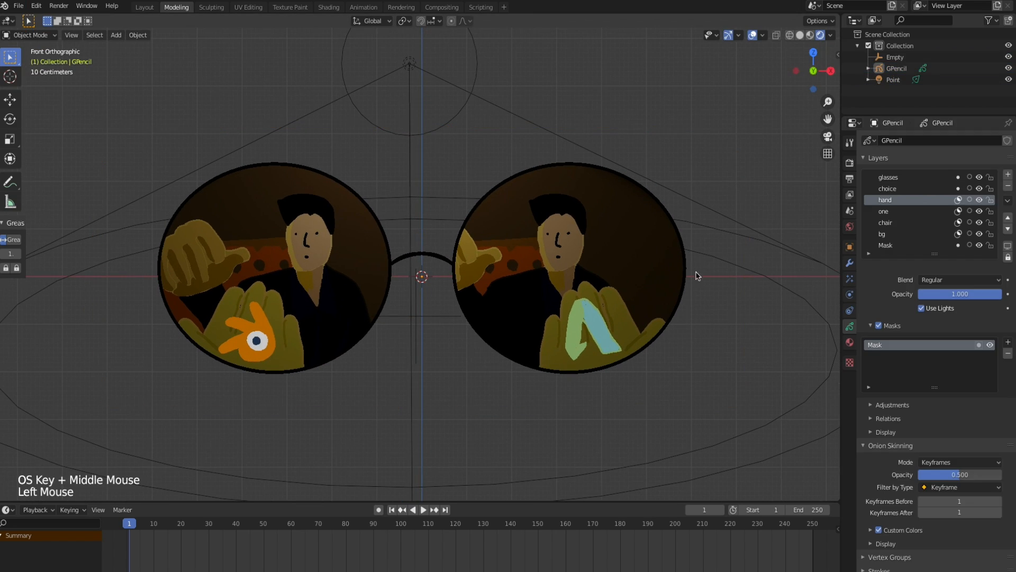
click(850, 263)
click(974, 142)
click(962, 192)
click(940, 309)
Move the Empty outside the left lens, beyond its upper-left edge, to reposition the tint gradient
click(412, 316)
key(g)
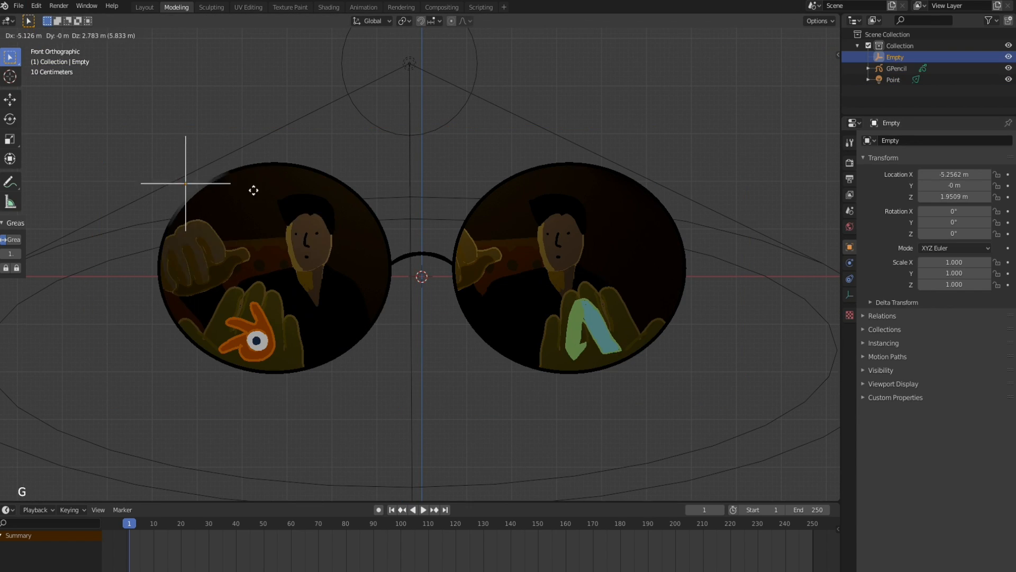
click(178, 167)
super+middle_drag(370, 211, 373, 229)
click(639, 289)
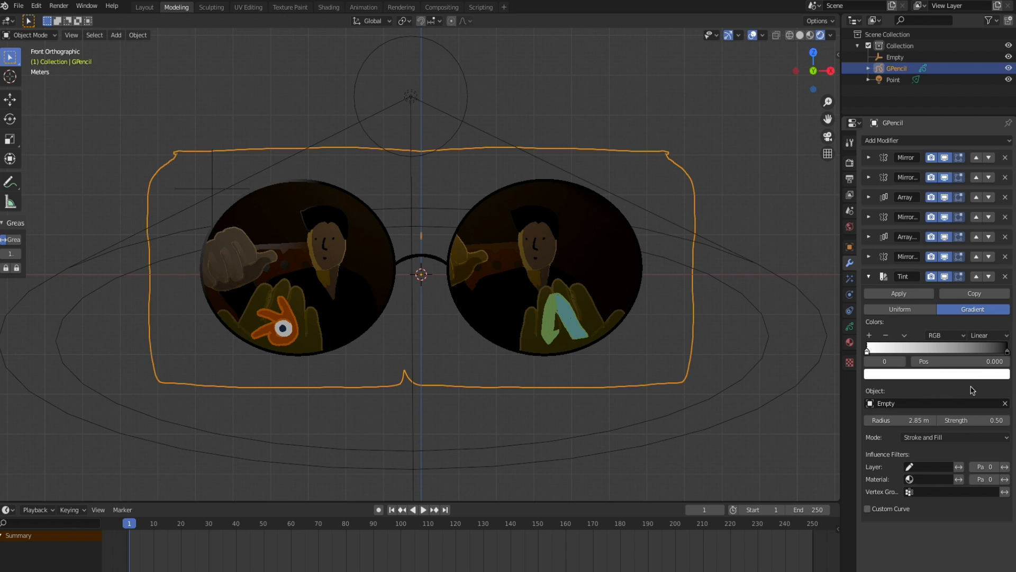
click(212, 188)
key(g)
click(168, 157)
Select the spot light and set its power to 2500 W
click(411, 97)
click(849, 295)
click(959, 214)
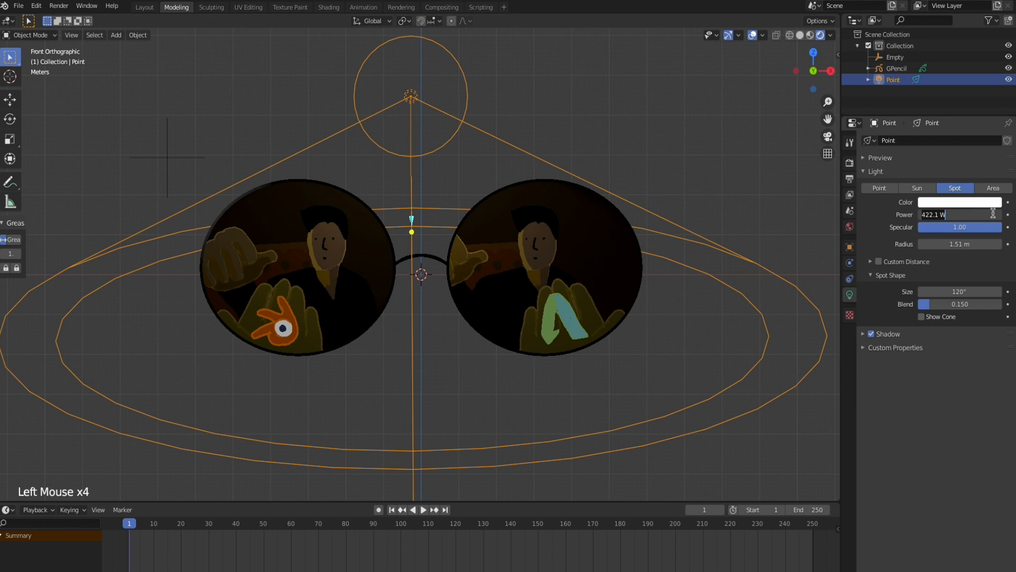
text(1000)
key(Return)
text(00)
click(975, 213)
text(2500)
Move the Empty farther out past the left lens's upper-left edge and bring up the Grease Pencil object's Tint settings
click(641, 275)
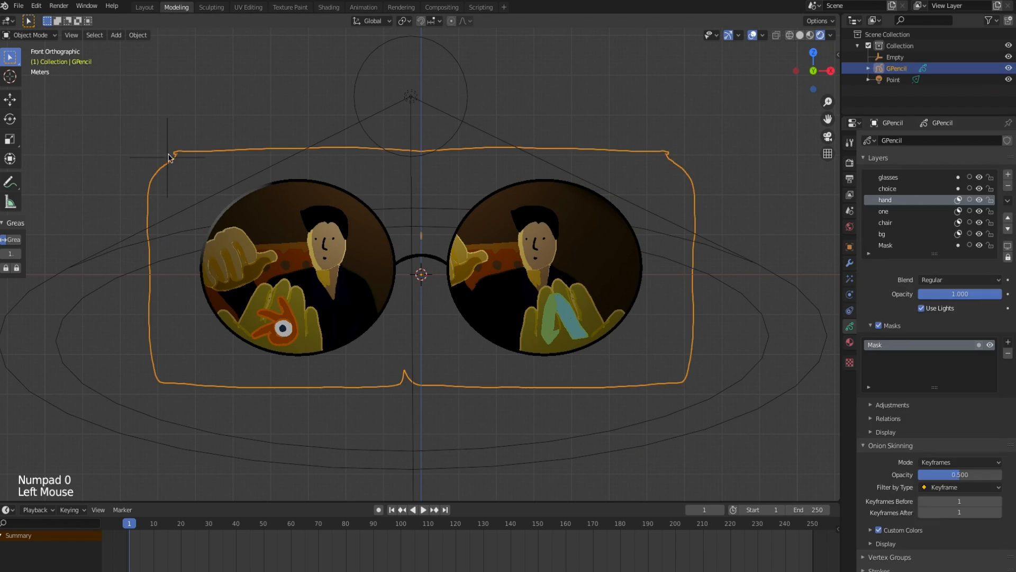
click(175, 158)
key(g)
click(233, 144)
click(643, 264)
click(850, 263)
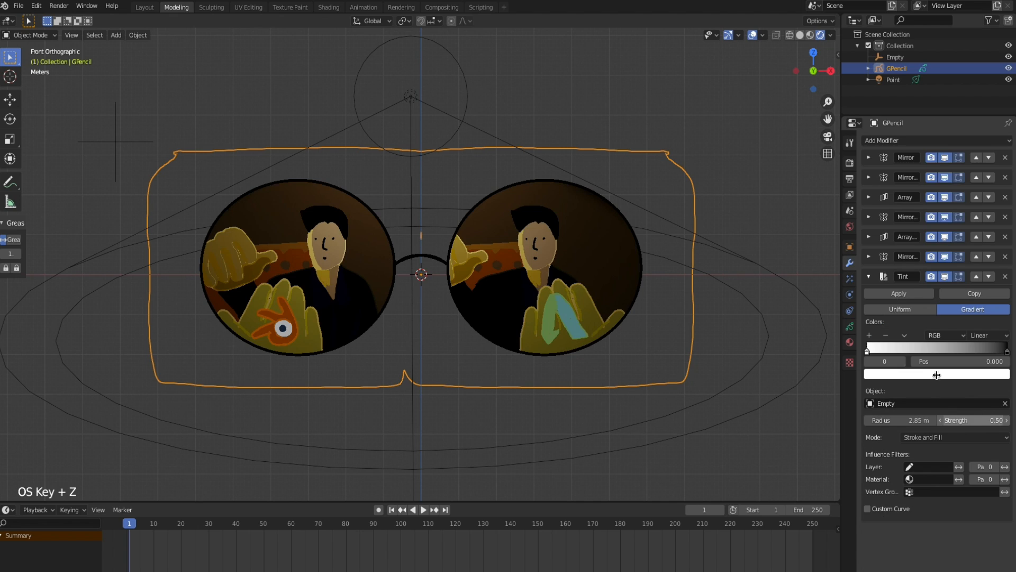
Reposition the Empty outside the left lens and keyframe its location, rotation and scale at frames 1 and 15
click(149, 143)
key(g)
click(193, 172)
key(KP_1)
key(KP_1)
middle_drag(130, 159, 95, 158)
key(i)
click(168, 523)
key(i)
click(228, 524)
At frame 37, move the Empty across to the far side of the right lens and keyframe it
key(g)
right_click(185, 176)
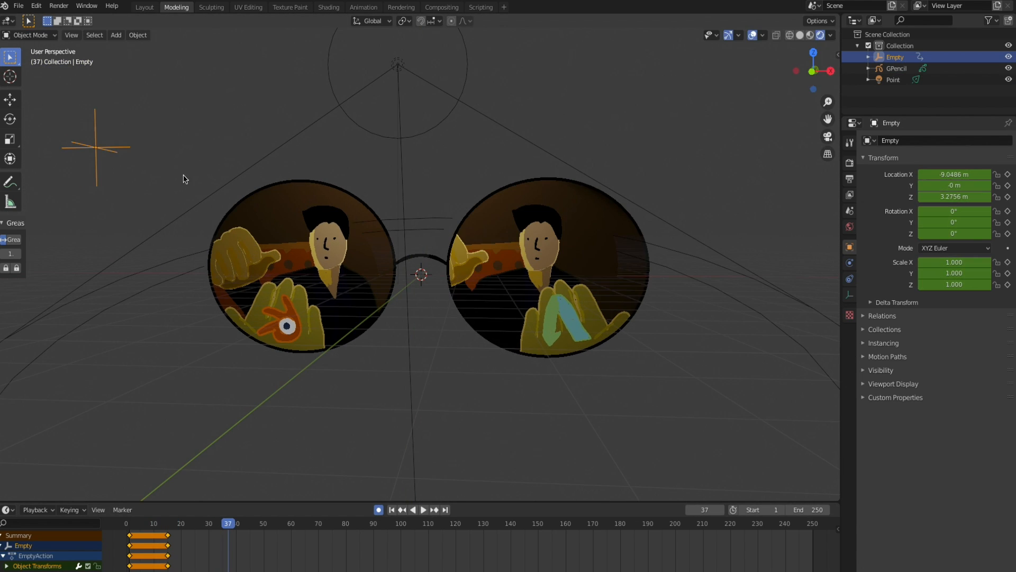
key(KP_1)
key(g)
click(50, 331)
key(i)
click(788, 324)
Play back the tint sweep from frame 1 and save the file
click(129, 523)
key(space)
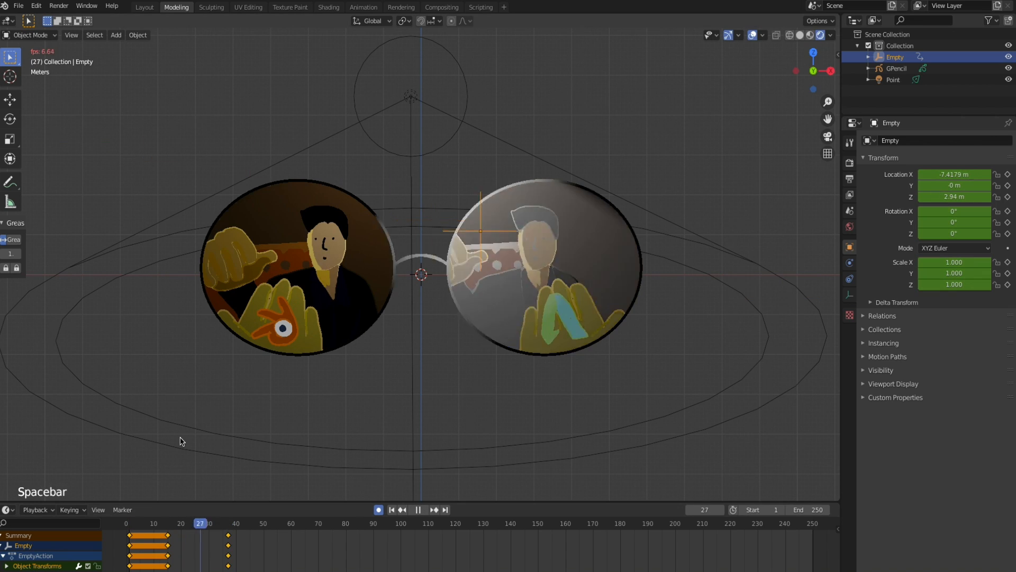
key(space)
click(18, 5)
click(49, 82)
Hide the viewport overlays and replay the tint animation from the start
super+middle_drag(455, 305, 469, 269)
click(752, 35)
drag(240, 524, 126, 531)
key(space)
click(18, 6)
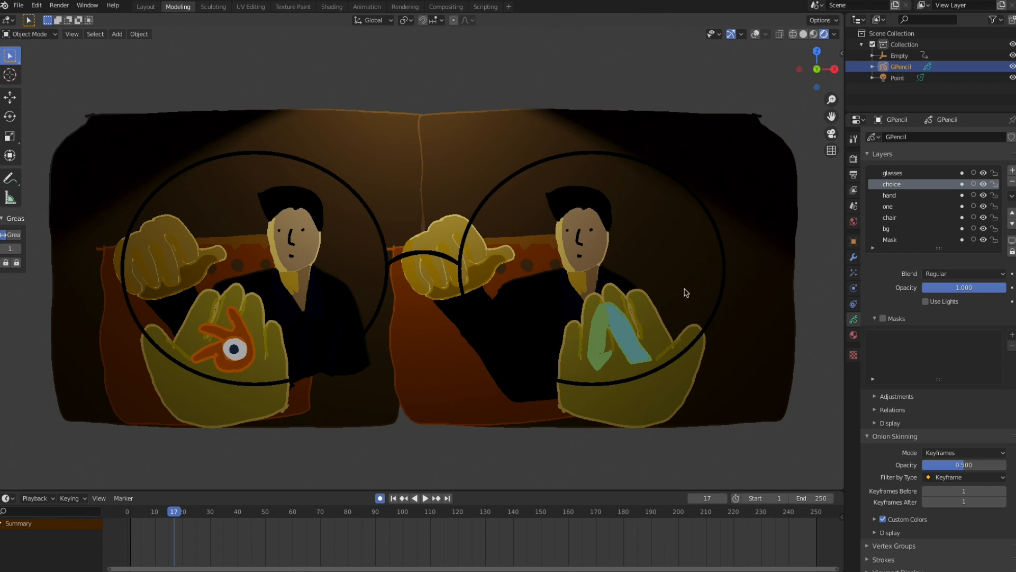
Isolate the one layer of the Grease Pencil object, hiding and locking all other layers
click(911, 206)
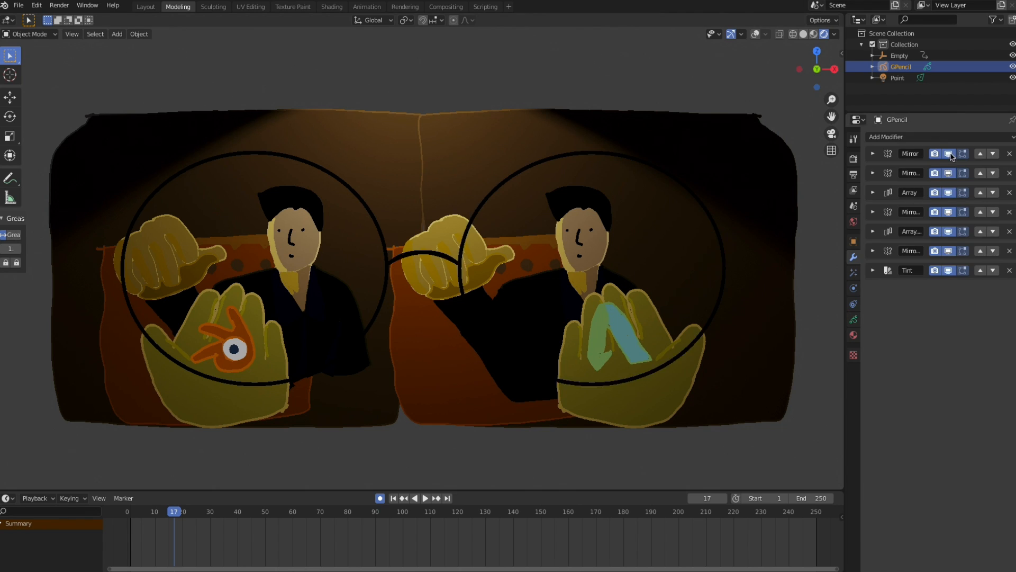
click(983, 206)
click(984, 206)
click(1012, 240)
In Edit Mode with overlays shown, delete the strokes of the second man's raised fist
click(51, 34)
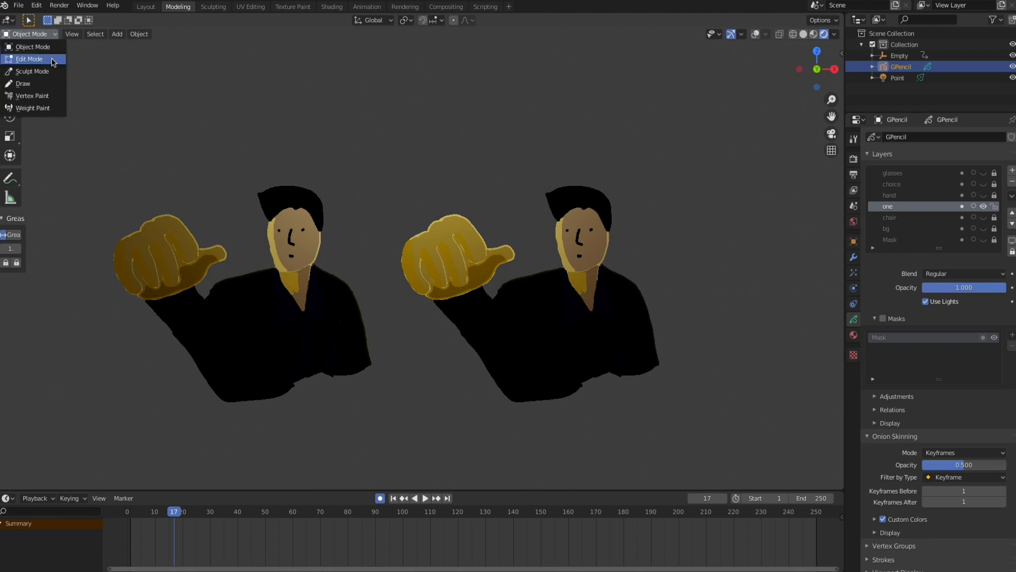
click(55, 59)
click(755, 34)
mouse_move(394, 204)
mouse_down()
mouse_move(524, 265)
mouse_move(461, 295)
mouse_up()
key(x)
click(521, 252)
Unhide all layers and switch the Grease Pencil object to Sculpt Mode
click(50, 35)
click(50, 35)
click(53, 48)
click(1012, 241)
click(1012, 241)
click(50, 34)
click(52, 71)
click(1011, 242)
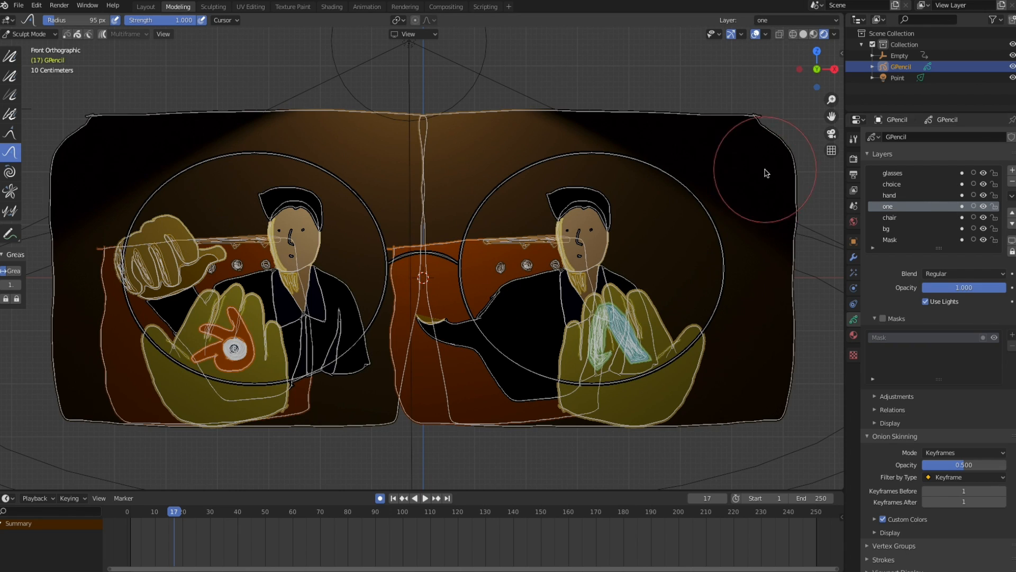
Return to Edit Mode and toggle layer isolation and the chair layer's visibility to examine the chair strokes
click(50, 35)
click(53, 48)
key(Tab)
click(1012, 241)
click(1012, 241)
click(1012, 241)
click(1012, 241)
click(983, 217)
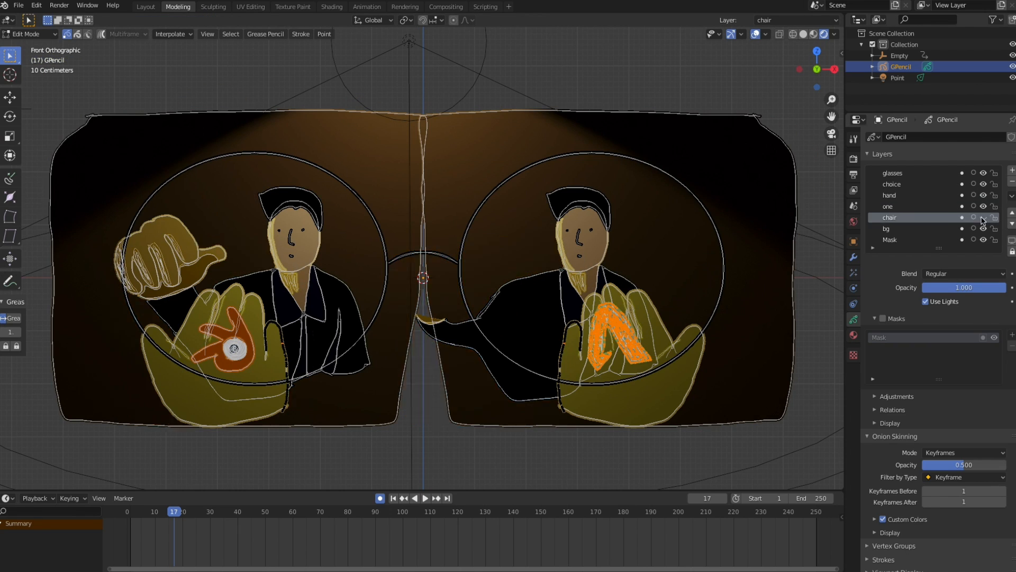
click(983, 217)
Toggle the Array modifier's viewport display and isolate the chair layer to inspect the duplicated chair, then show every layer again
click(853, 257)
click(949, 193)
click(950, 193)
click(885, 211)
key(Tab)
click(853, 319)
click(1012, 241)
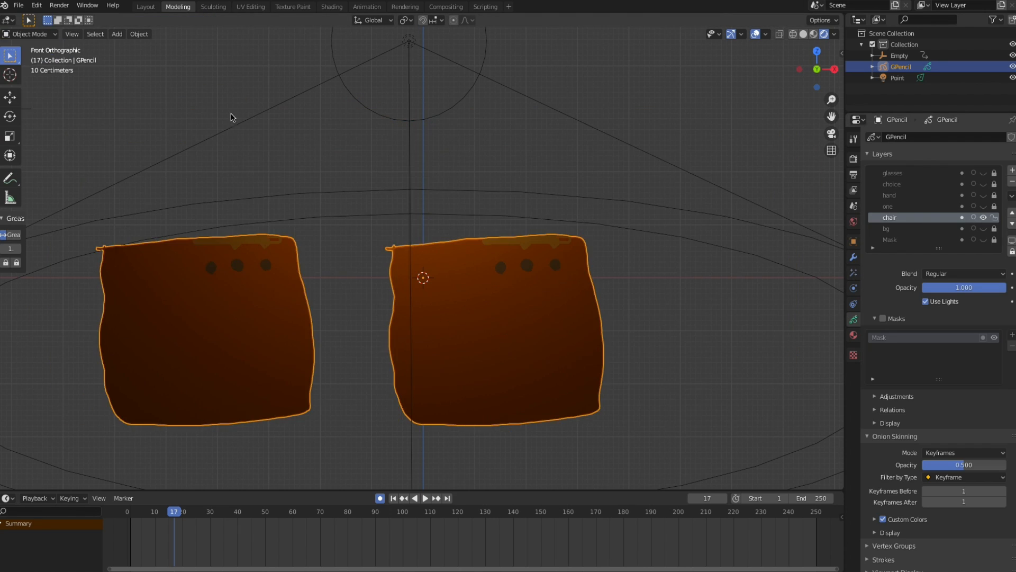
key(Tab)
click(1012, 241)
key(Tab)
click(252, 95)
click(892, 184)
Move the spot light slightly down and toward the left lens
scroll(511, 220, down, 1)
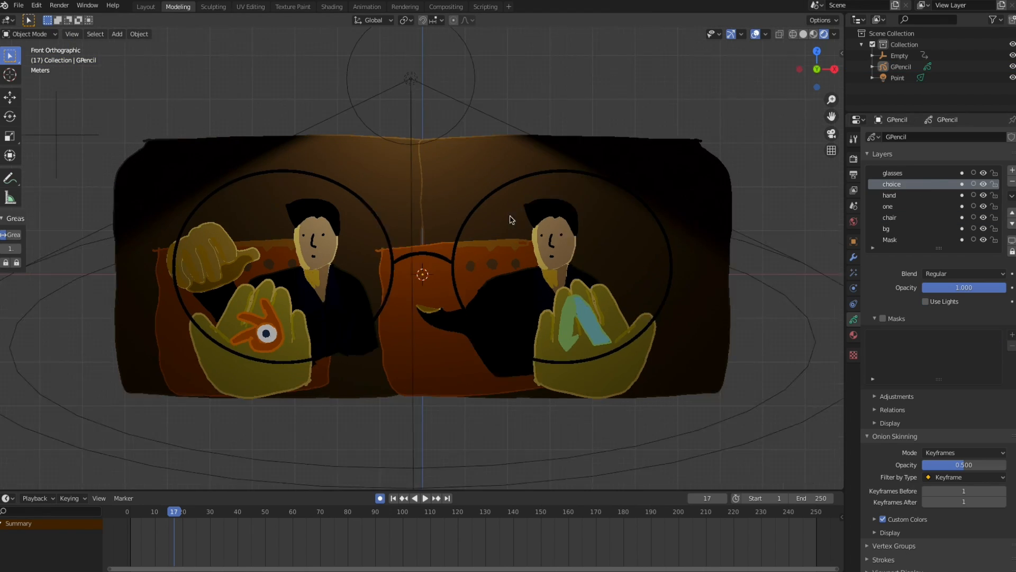
shift+middle_drag(511, 220, 558, 256)
click(459, 115)
key(g)
click(431, 134)
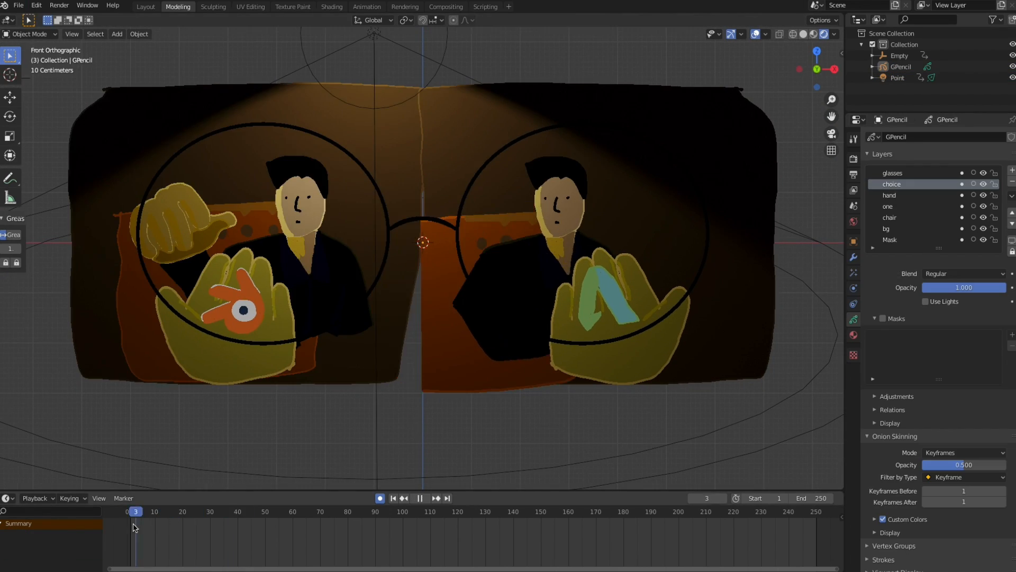
At frame 35, lock all layers except one and shift the left man's fist with the Grab brush in Sculpt Mode
scroll(495, 273, up, 2)
shift+middle_drag(495, 272, 586, 232)
drag(258, 524, 223, 526)
click(30, 34)
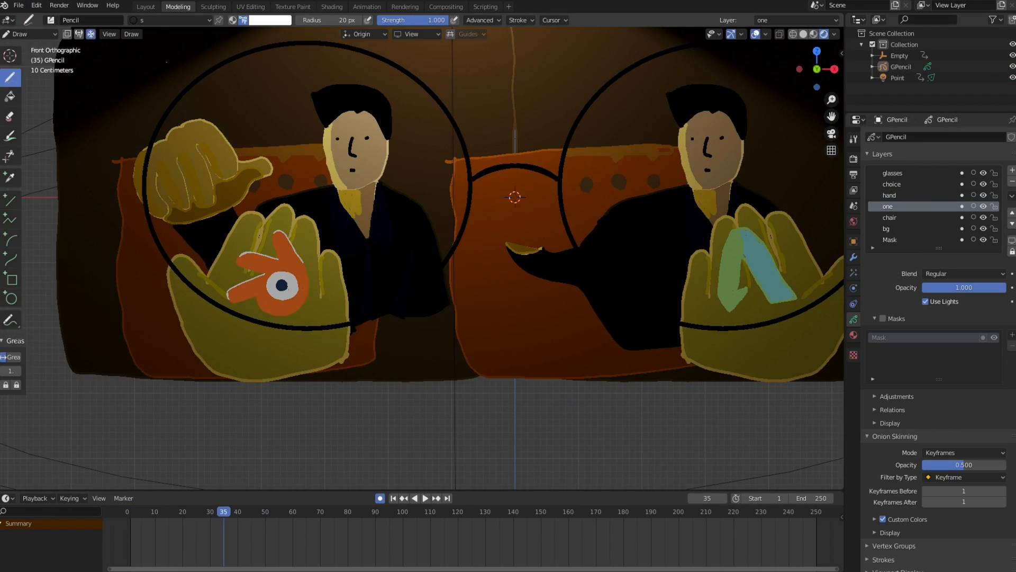
click(31, 34)
scroll(318, 239, up, 2)
click(10, 133)
click(1013, 251)
click(10, 152)
drag(204, 193, 228, 211)
Change the timeline to a Dope Sheet in Grease Pencil mode and enlarge it
click(8, 498)
click(127, 390)
drag(197, 490, 212, 410)
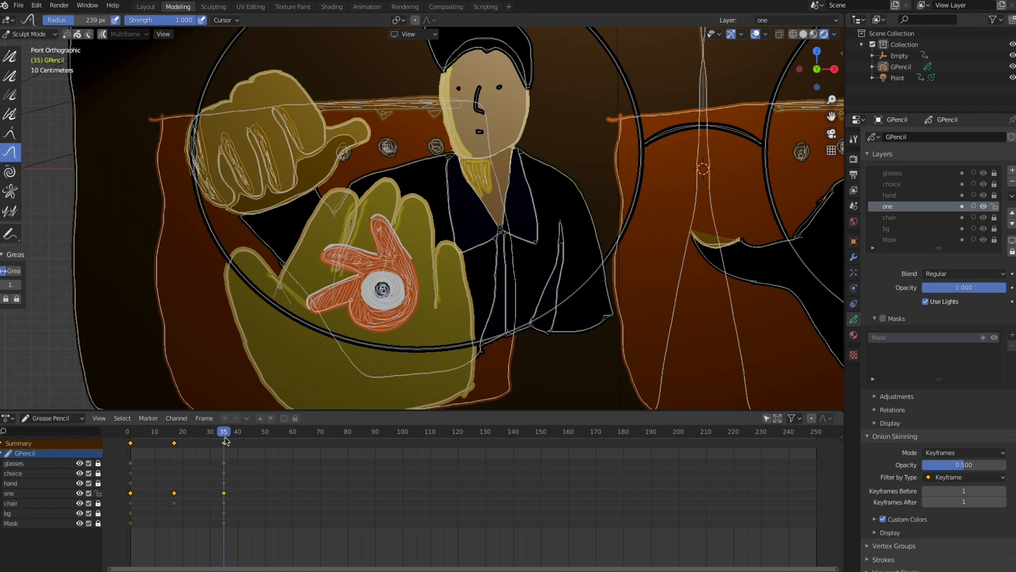
At frame 36, tilt the left man's fist with the Grab brush, then erase it in Draw Mode
click(226, 433)
mouse_move(299, 124)
mouse_down()
mouse_move(301, 139)
mouse_move(316, 140)
mouse_up()
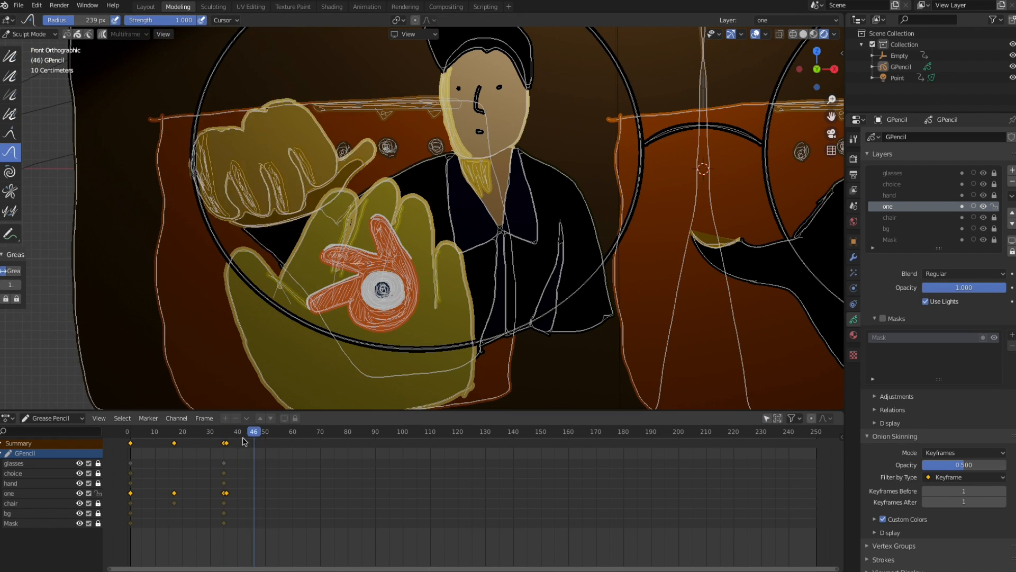
click(227, 435)
click(31, 34)
click(24, 80)
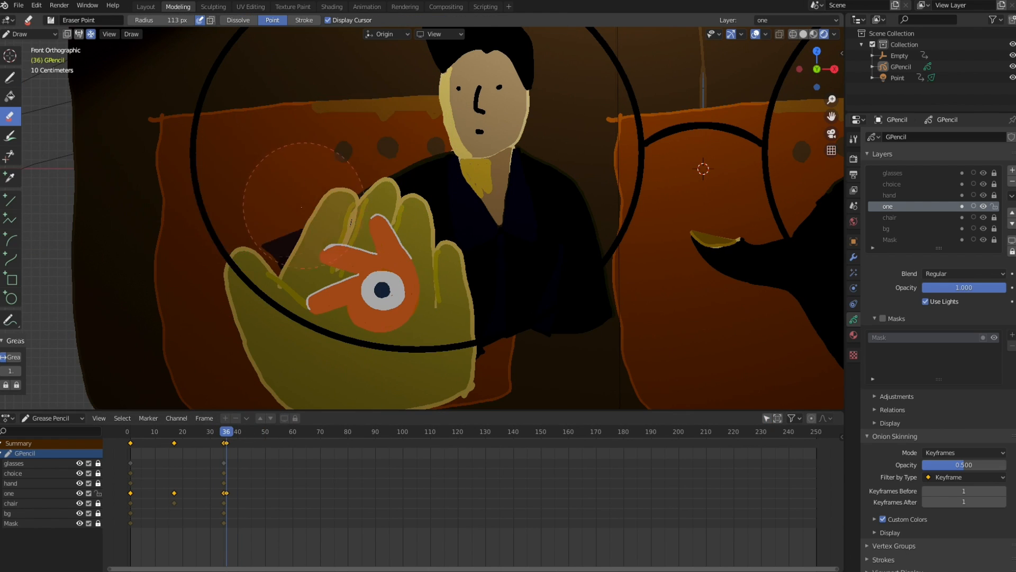
Pick an ochre stroke colour, enable onion skinning on the one layer and set the viewport to Material Preview shading
click(270, 22)
key(Left)
key(Right)
click(270, 21)
click(765, 34)
click(974, 207)
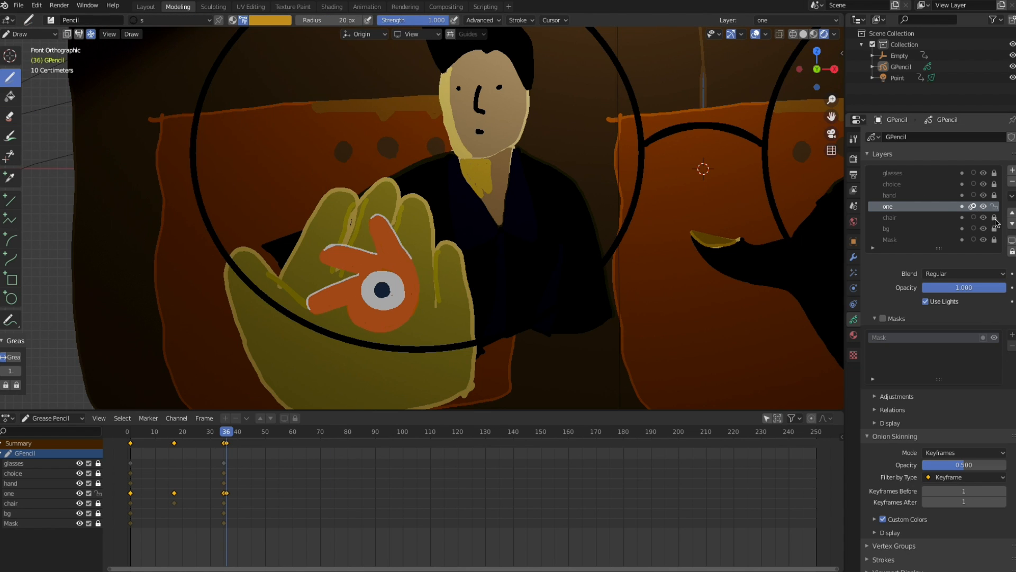
click(813, 33)
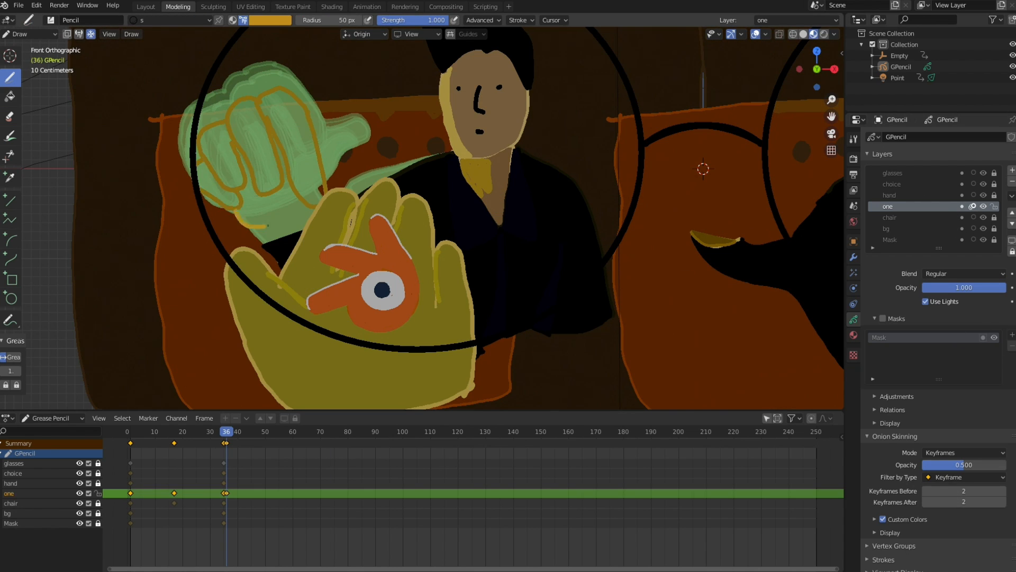
Hide the overlays, pick a lighter yellow and draw the first highlight strokes on the frame 36 fist and thumb
click(755, 34)
key(Left)
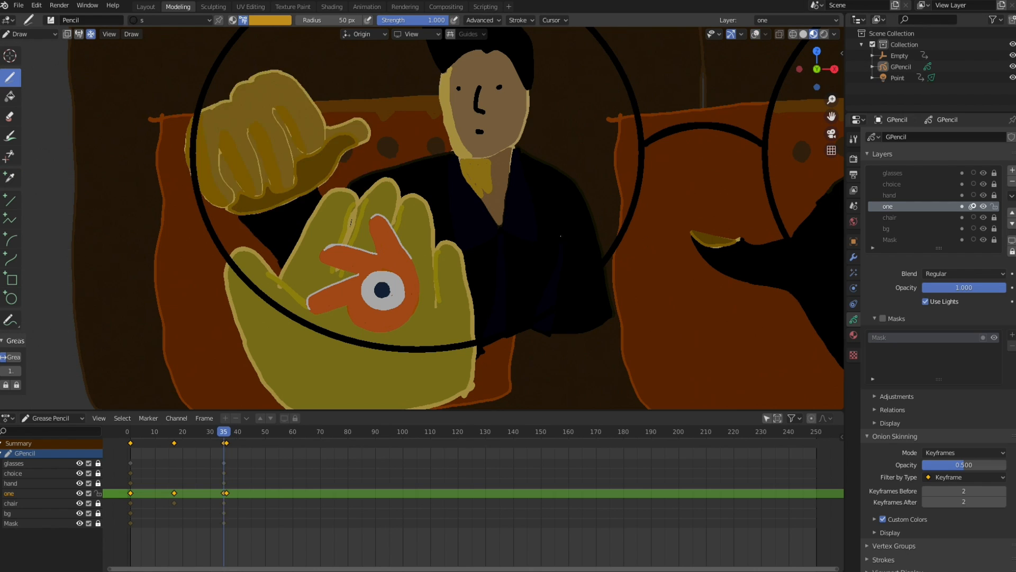
key(Right)
click(270, 22)
click(249, 288)
drag(202, 142, 212, 130)
drag(317, 134, 345, 159)
Compare with frame 35 and draw the remaining highlight lines along the fingers of the frame 36 fist
key(Left)
key(Right)
drag(204, 164, 190, 174)
drag(231, 146, 240, 172)
drag(263, 125, 279, 178)
drag(304, 111, 309, 128)
Fill the redrawn thumb and fingers with tan, using the Fill tool and the f material
click(270, 21)
click(259, 290)
click(170, 20)
click(159, 54)
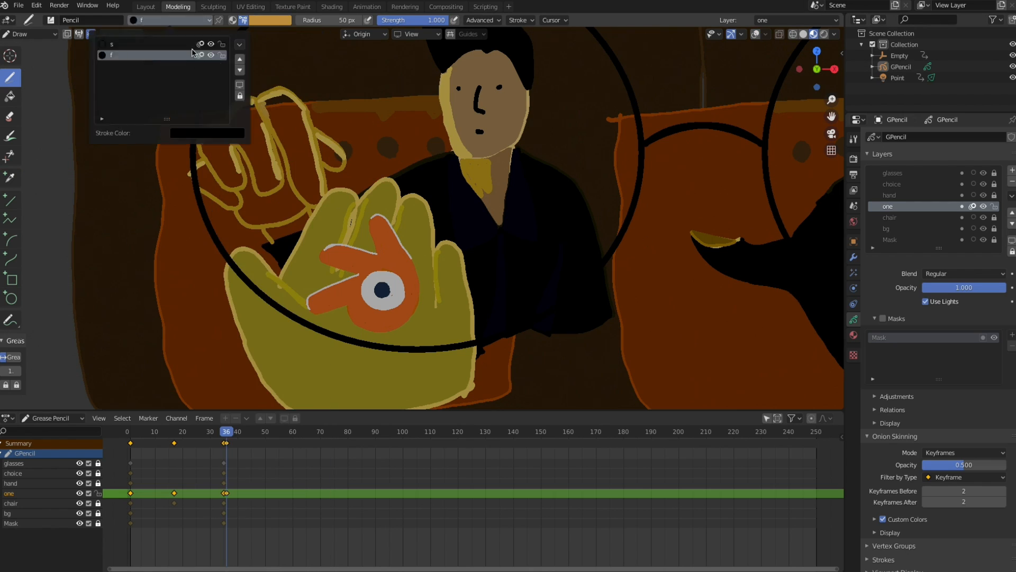
click(10, 96)
click(330, 153)
click(296, 148)
click(270, 141)
click(1012, 242)
click(212, 186)
click(1011, 240)
Draw the shadow area at the base of the frame 36 fist with brown pencil strokes in the s material
click(273, 21)
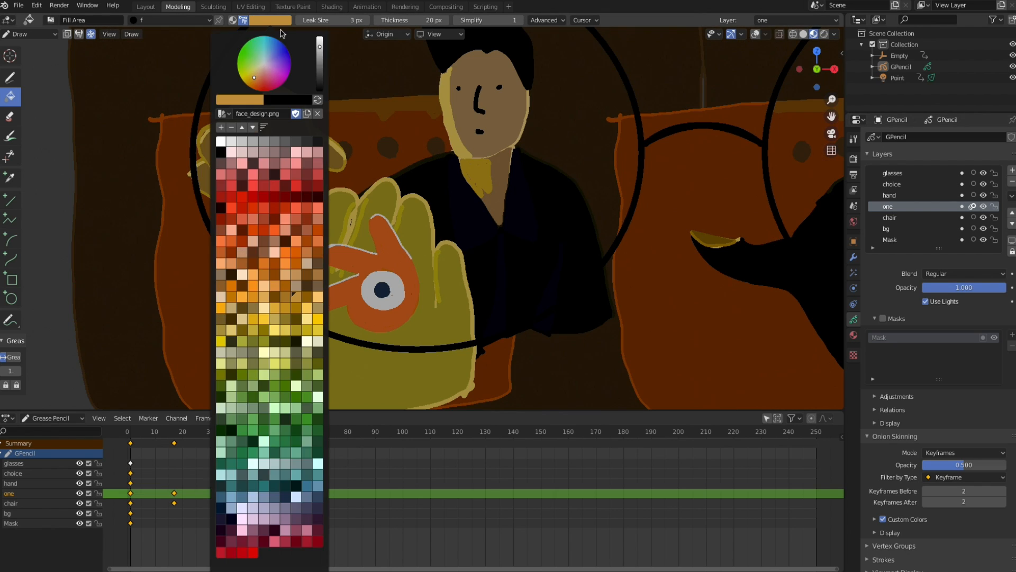
click(10, 78)
click(273, 21)
click(257, 289)
drag(240, 216, 254, 213)
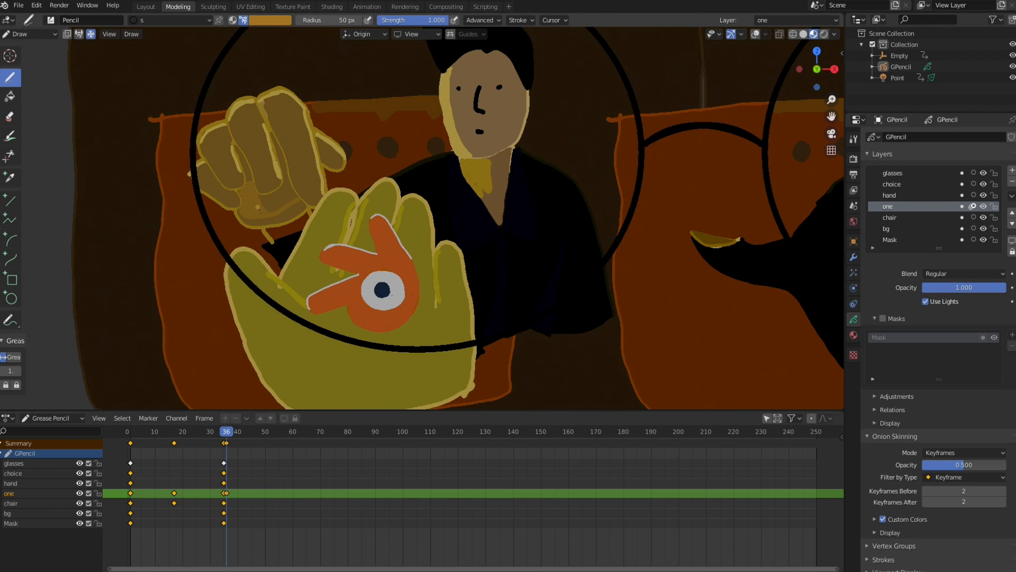
key(Left)
key(Right)
mouse_move(287, 175)
mouse_down()
mouse_move(292, 197)
mouse_move(248, 213)
mouse_up()
click(270, 21)
click(255, 290)
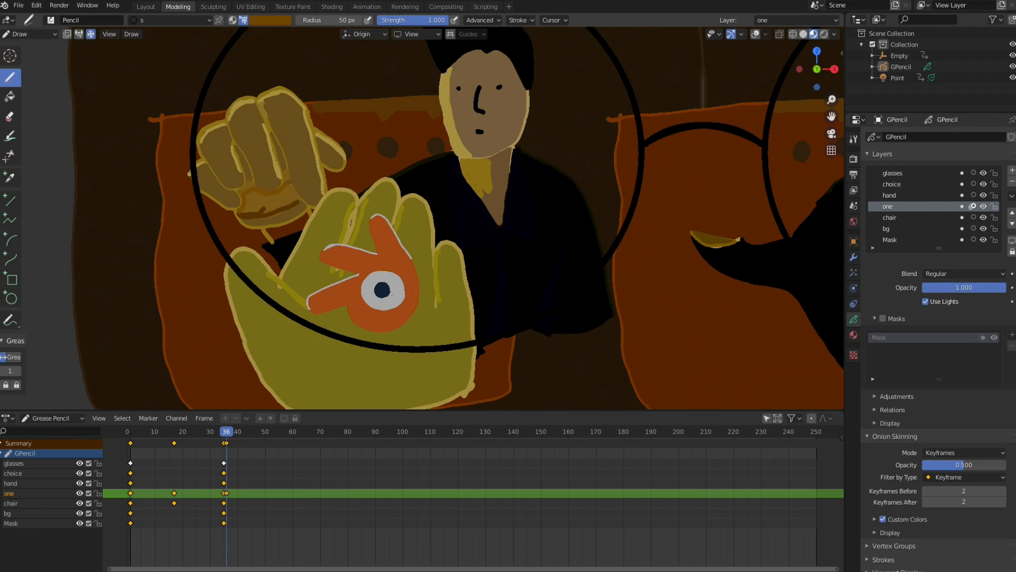
Place the redrawn fist's keyframe at frame 37 and nudge the fist with the Grab brush in Sculpt Mode
drag(212, 433, 215, 435)
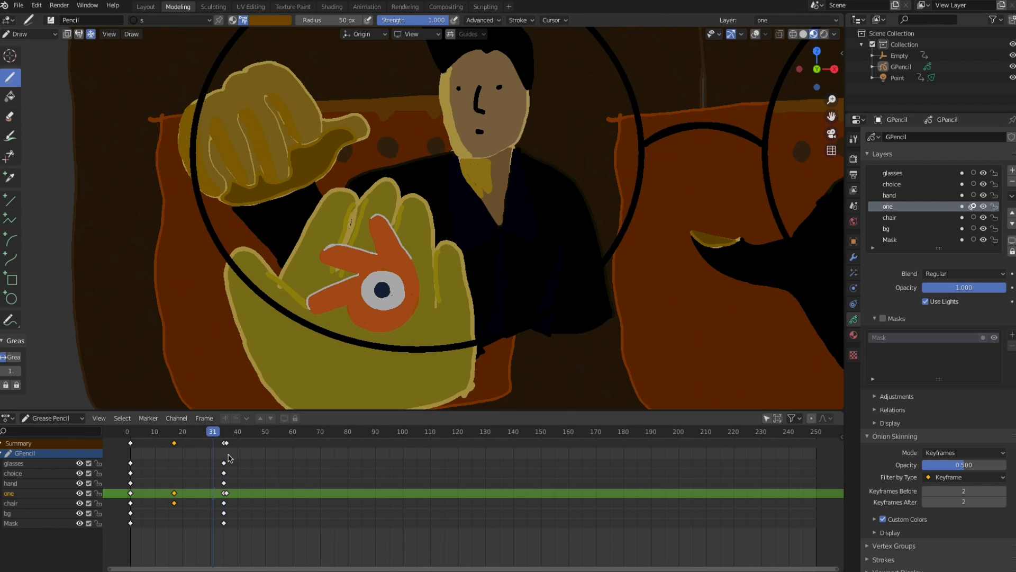
scroll(260, 435, up, 7)
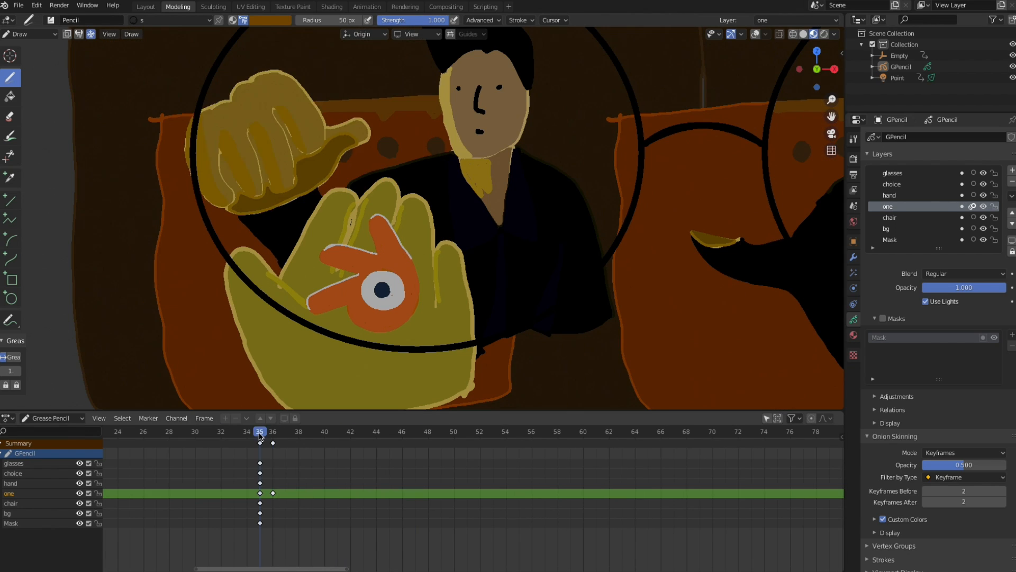
click(286, 434)
click(296, 418)
click(29, 34)
click(29, 74)
drag(345, 170, 339, 178)
Reshape the fist with the Grab brush to form keyframes at frames 39 and 41, and scrub back through the motion
click(312, 434)
click(338, 434)
drag(238, 154, 232, 146)
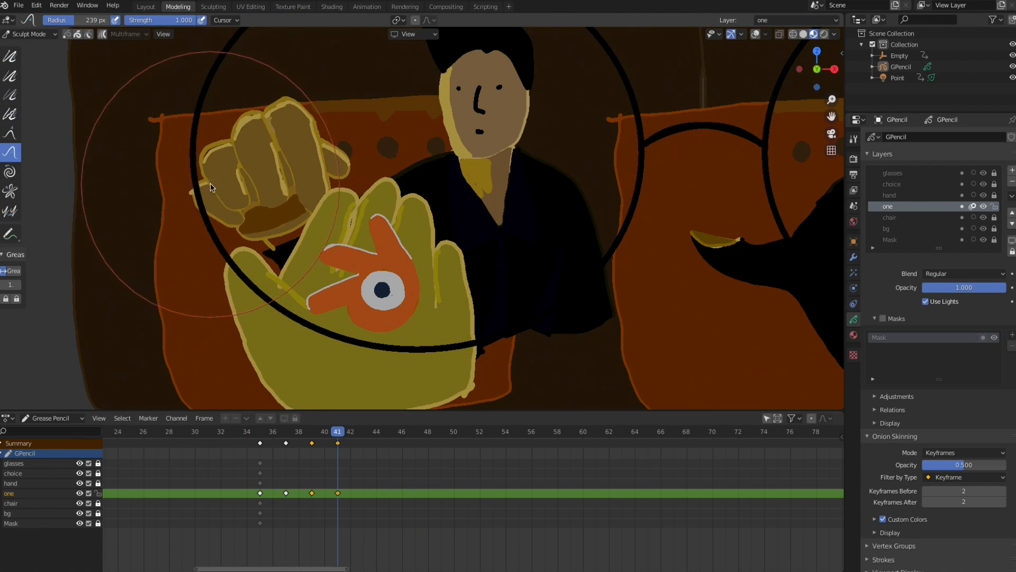
drag(339, 434, 291, 452)
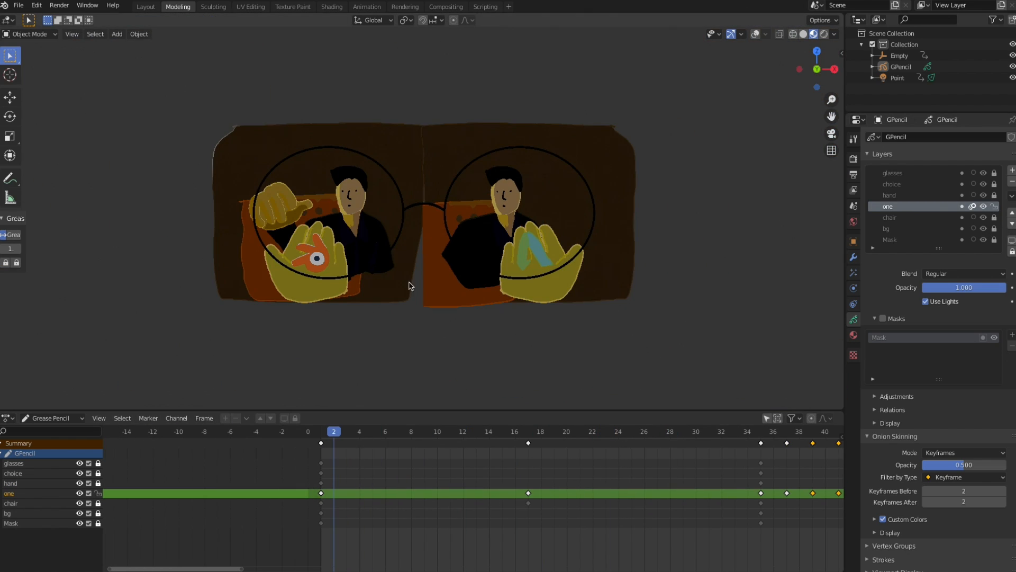
Add a Noise modifier to the Grease Pencil object, limited to the glasses layer, with position 0.20 and step 4
click(932, 136)
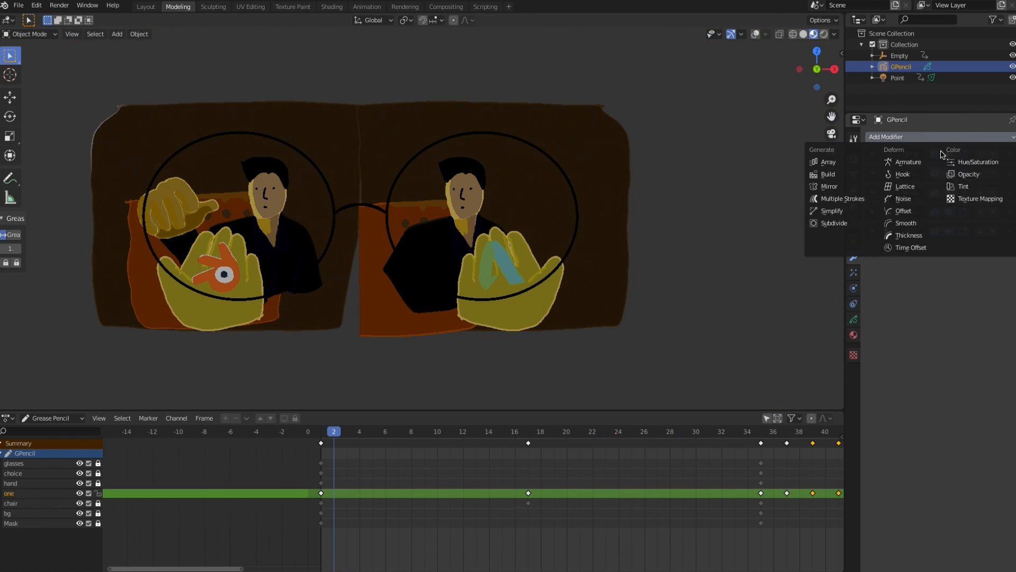
click(904, 199)
click(372, 432)
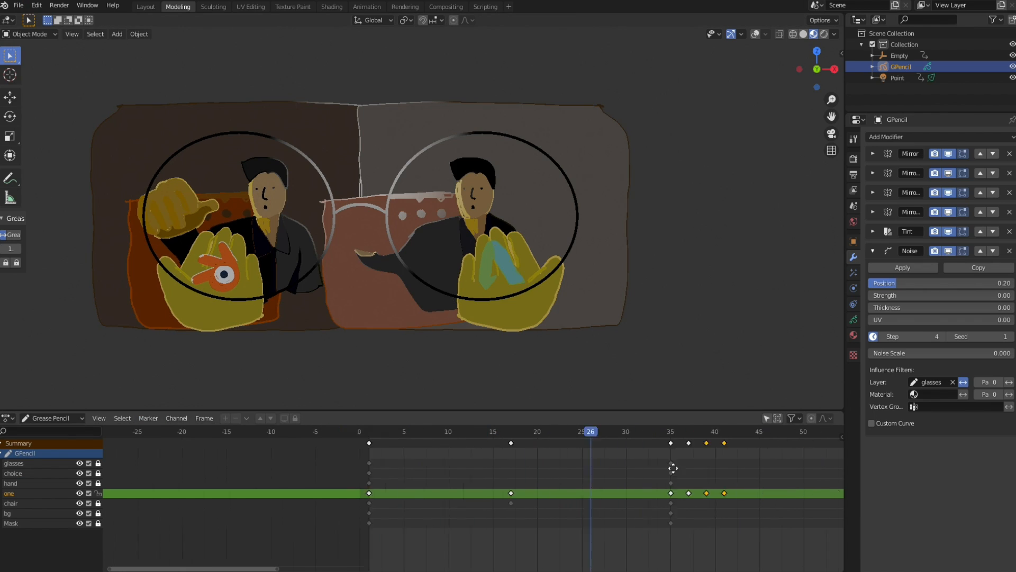
Shift all layers' keyframes after the first one 36 frames later, then delete the keyframe at frame 53
scroll(485, 479, down, 5)
drag(554, 446, 490, 461)
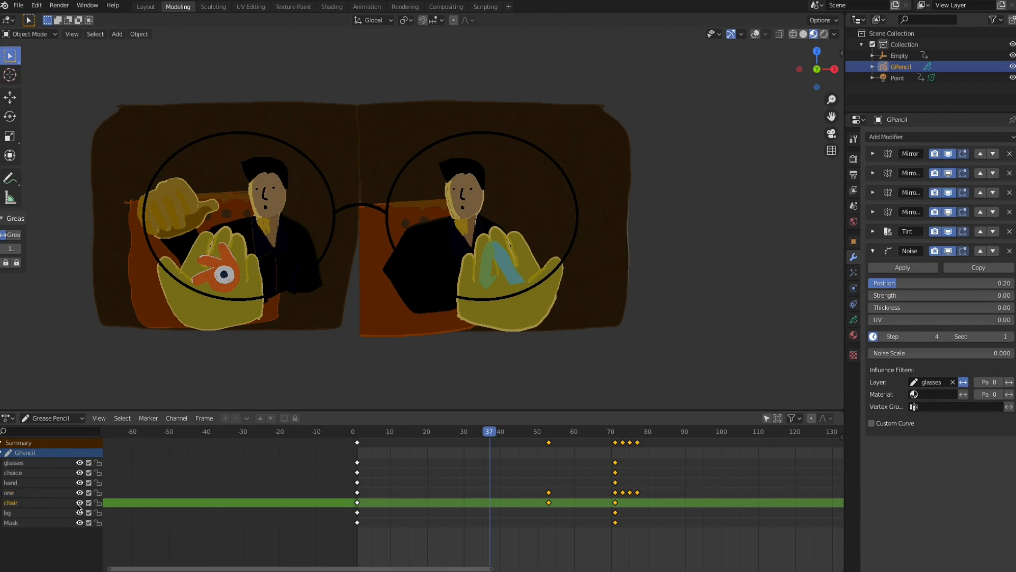
drag(533, 463, 546, 434)
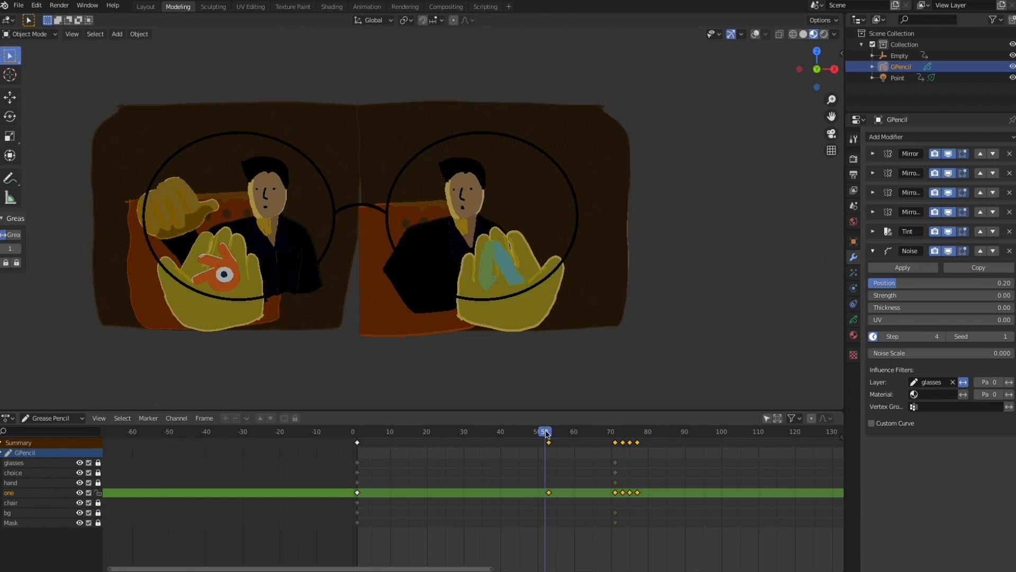
click(587, 458)
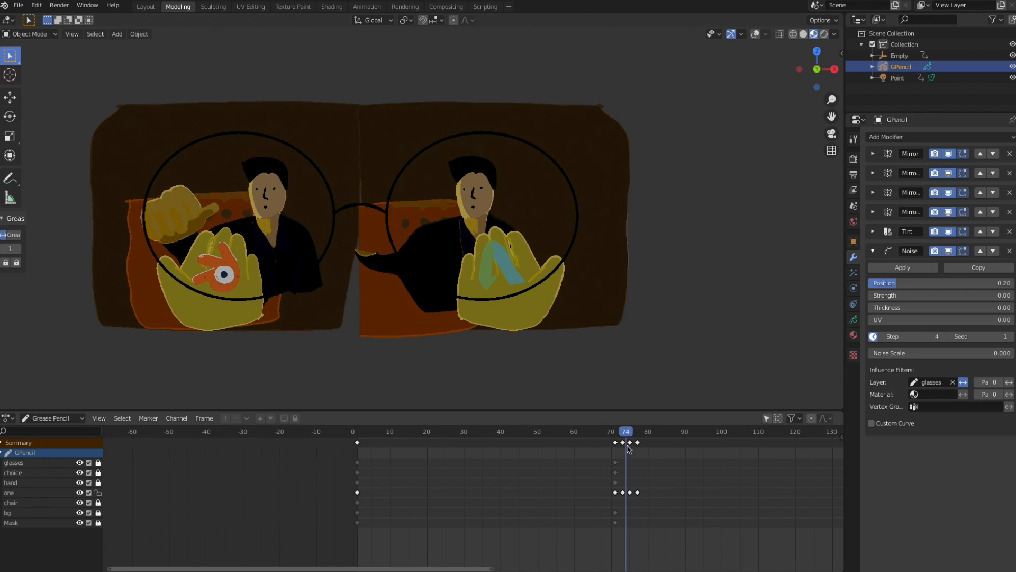
Deselect the Grease Pencil drawing and review the masked, lit glasses animation in rendered shading
click(18, 5)
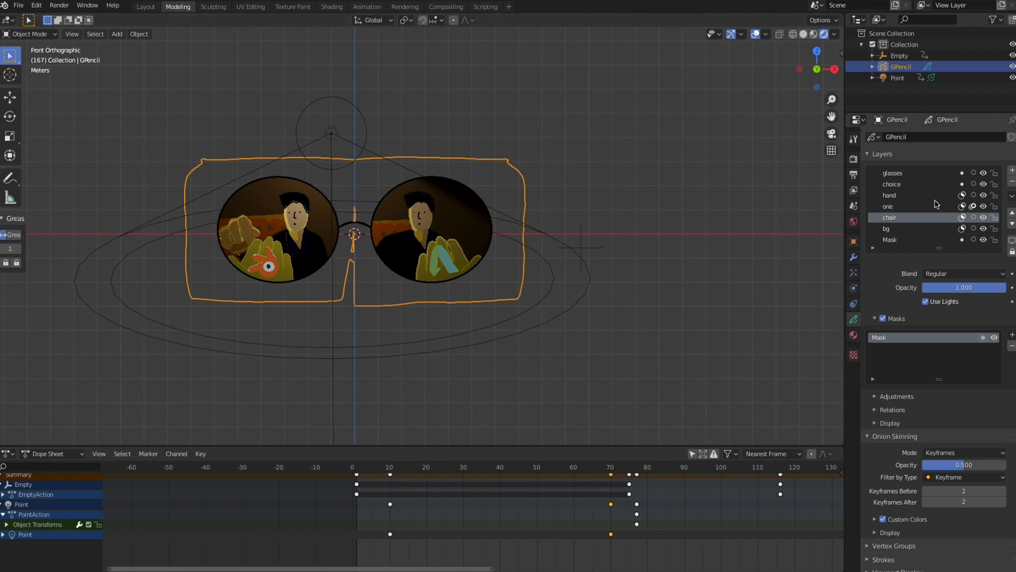
click(483, 424)
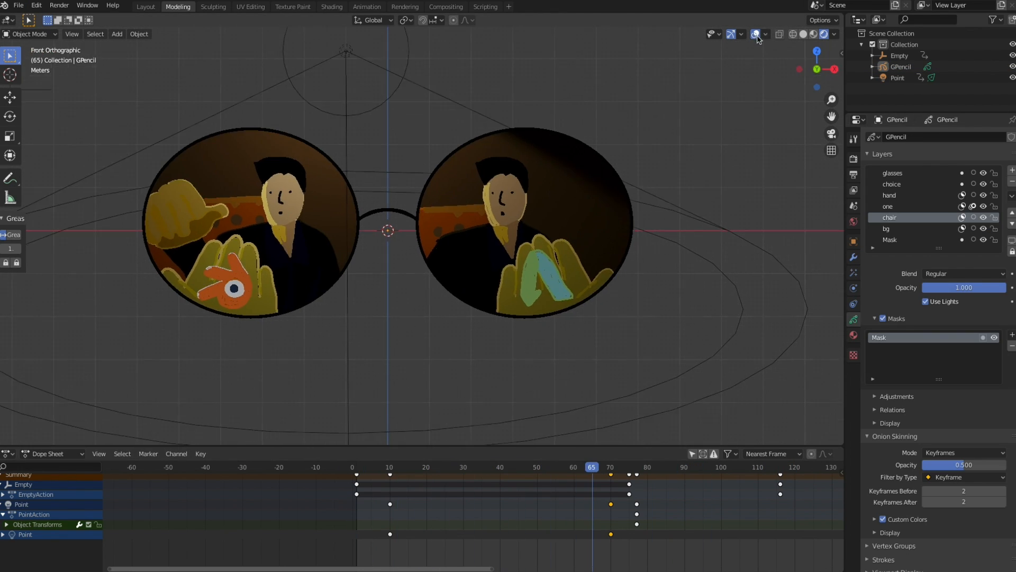